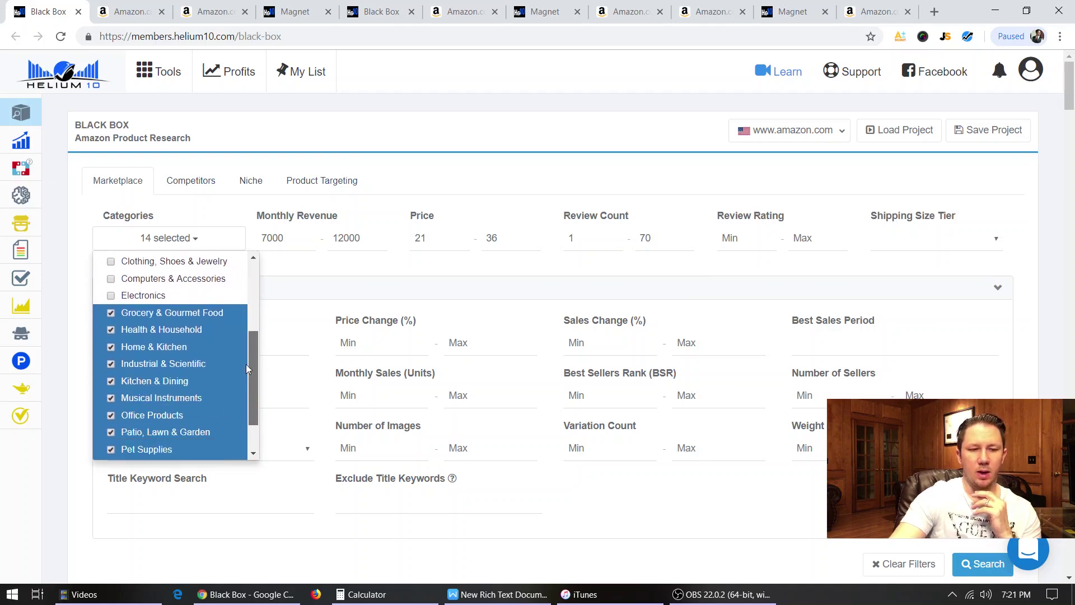
# Review which product categories are selected and left out in the Black Box category filter.
pyautogui.scroll(5, 148, 399)
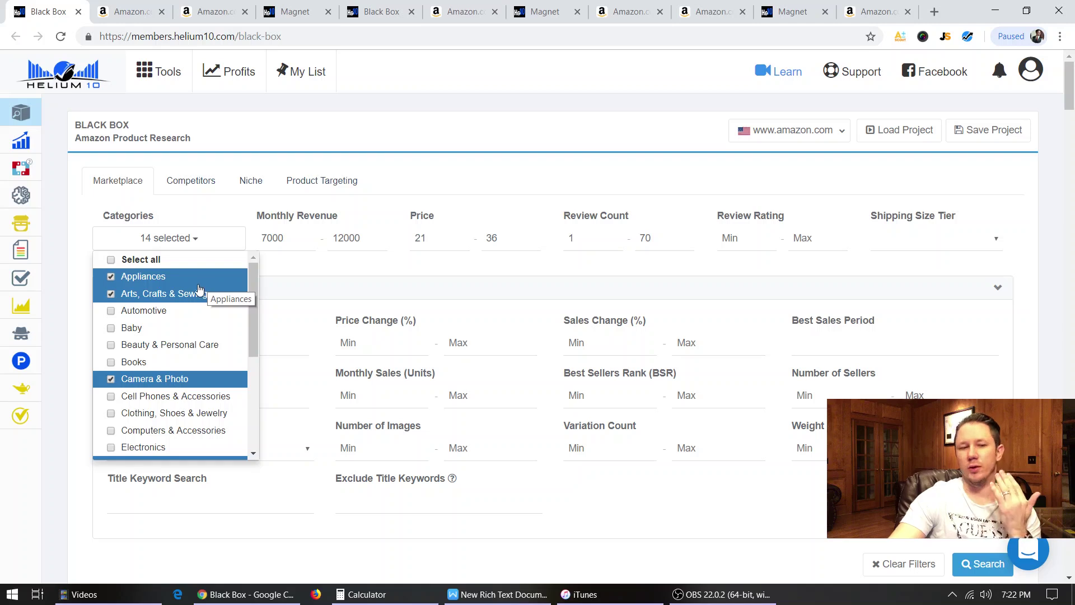
pyautogui.scroll(-4, 197, 289)
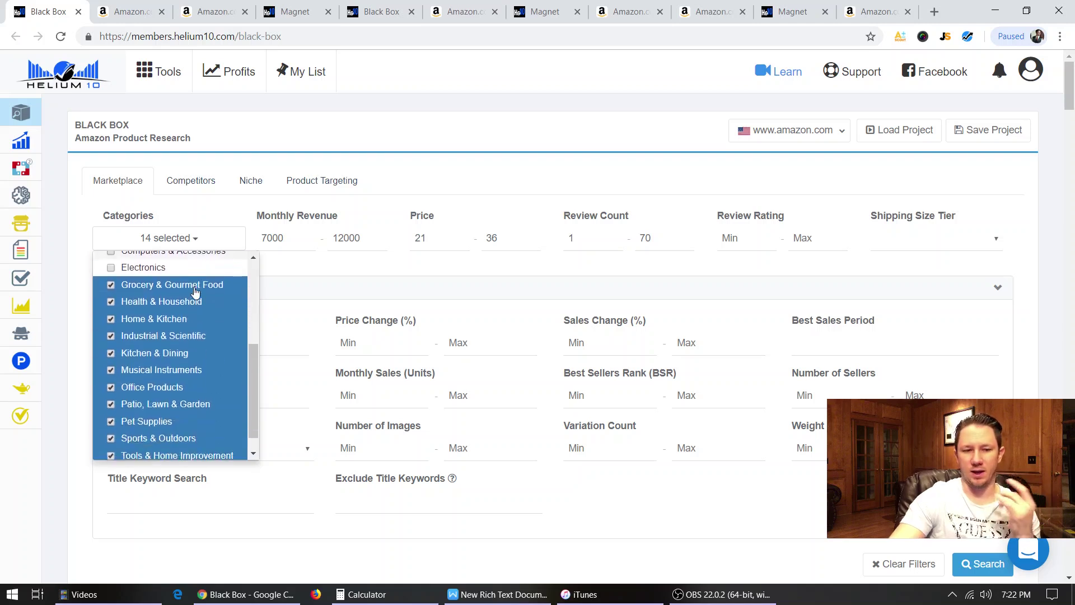
pyautogui.scroll(4, 194, 292)
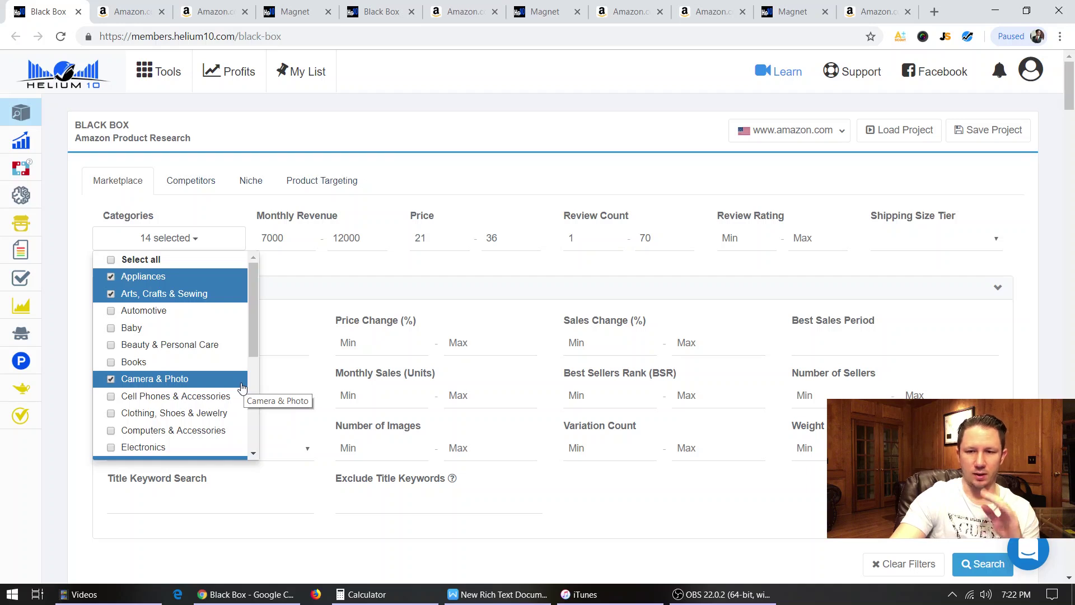
pyautogui.scroll(-4, 242, 387)
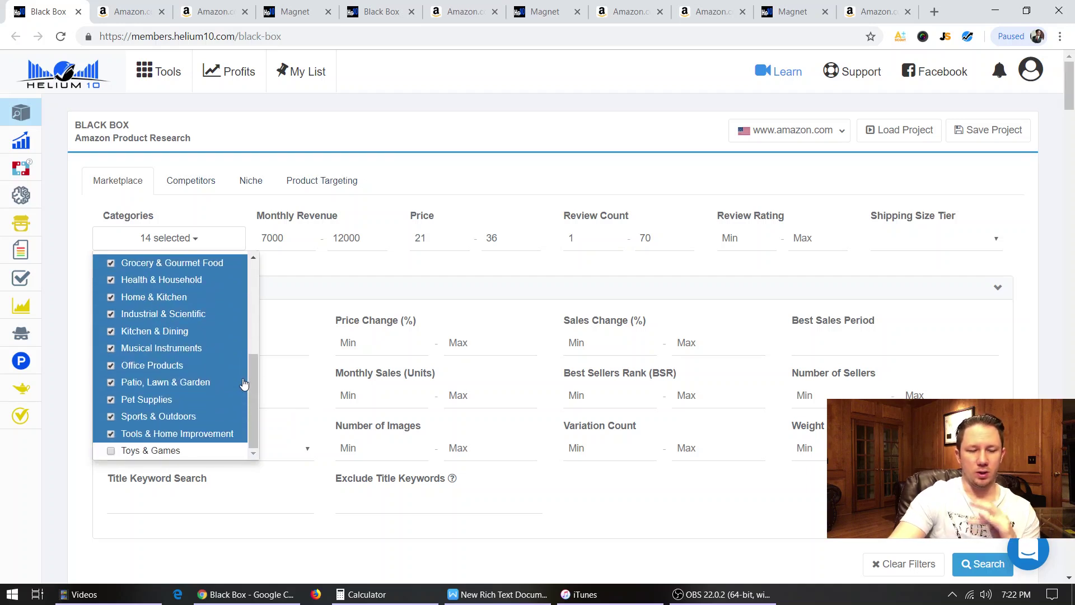
pyautogui.scroll(3, 244, 383)
pyautogui.scroll(2, 243, 383)
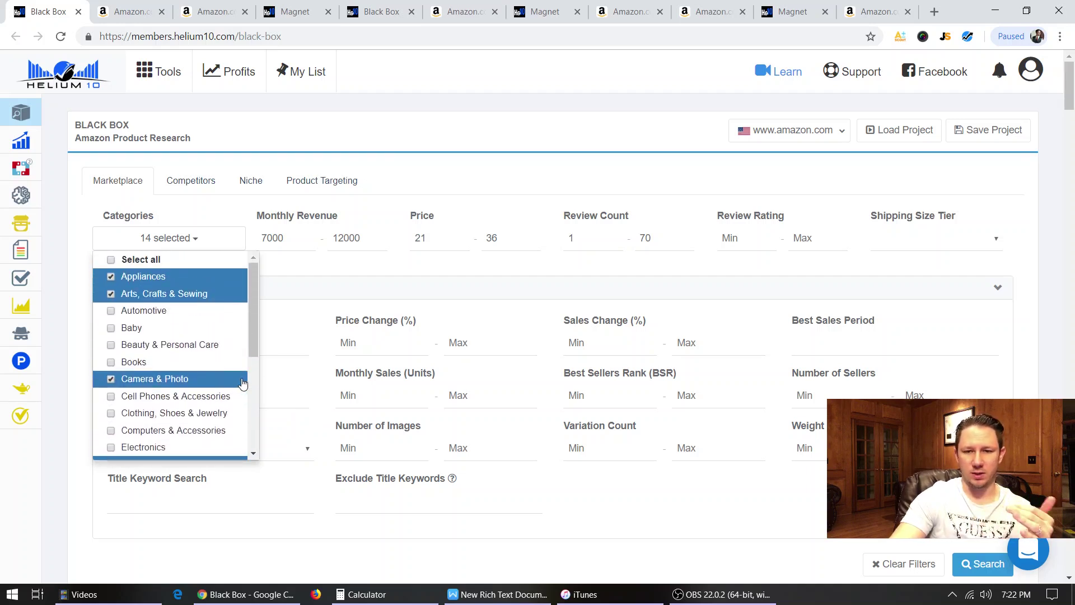
pyautogui.scroll(-5, 244, 383)
pyautogui.scroll(-1, 242, 387)
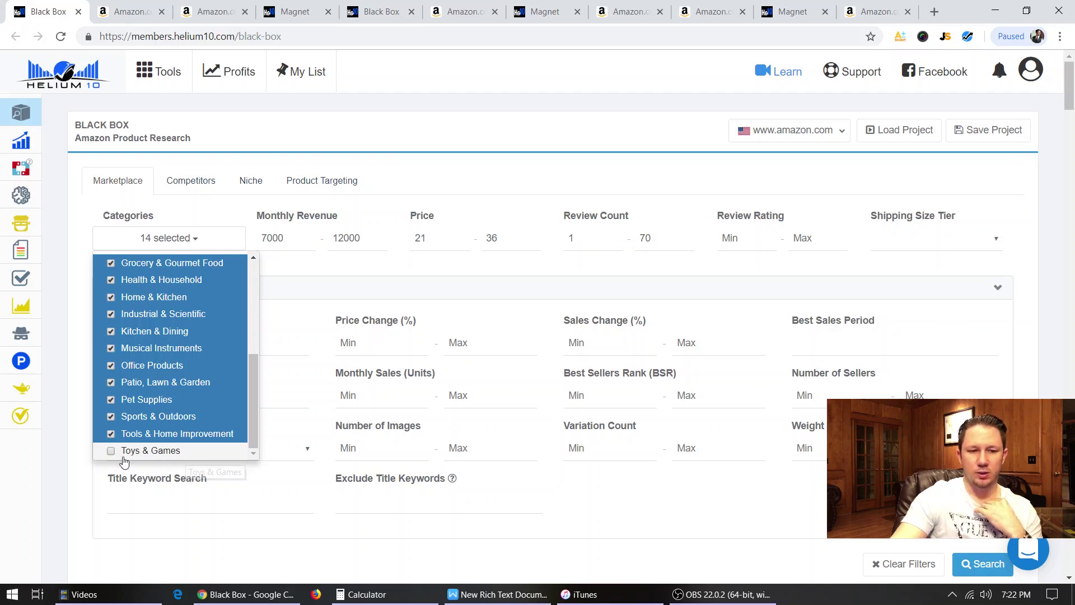
pyautogui.scroll(5, 168, 436)
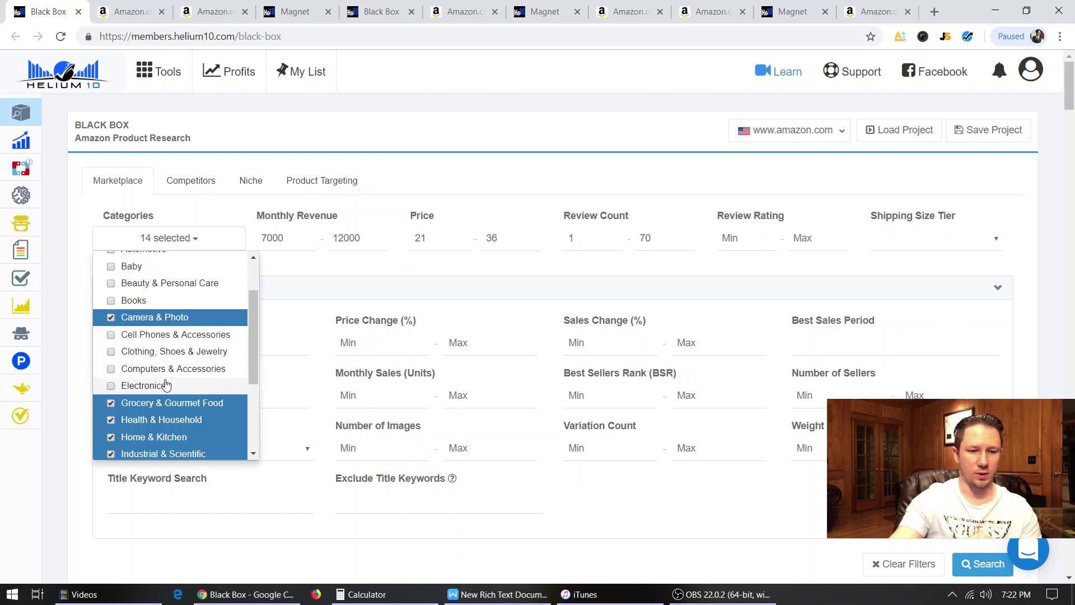
pyautogui.scroll(-3, 162, 370)
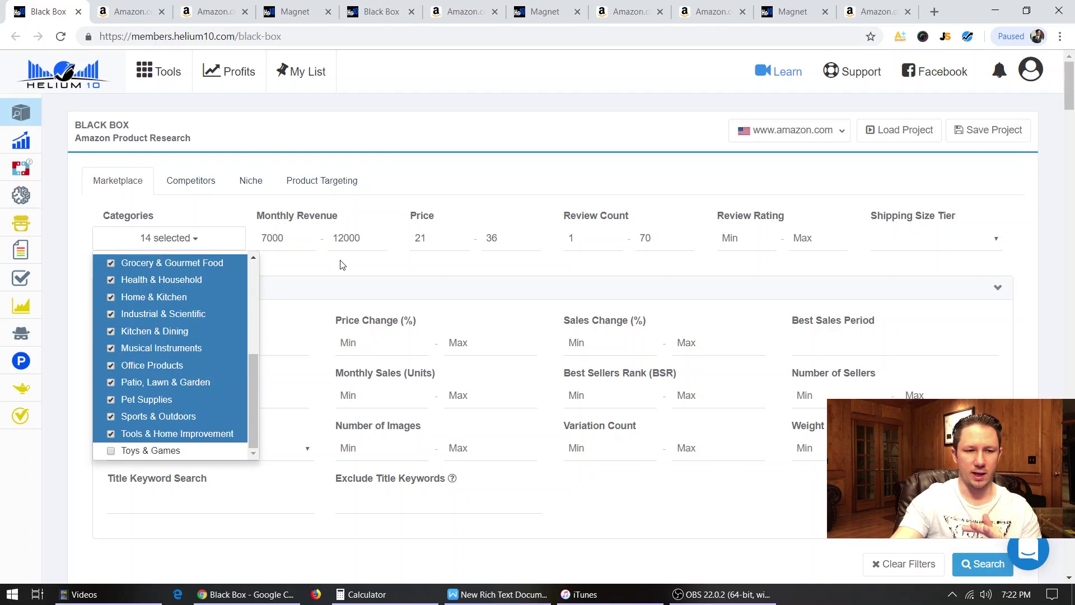
# Close the category list and review the monthly revenue, price, review count and fulfillment filters.
pyautogui.click(313, 249)
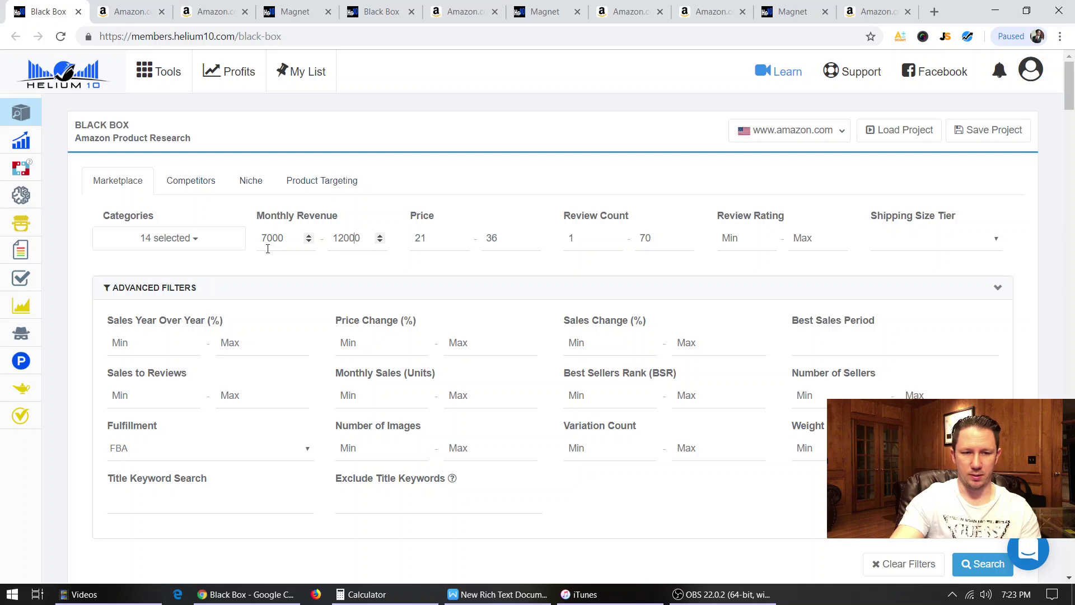
pyautogui.click(434, 236)
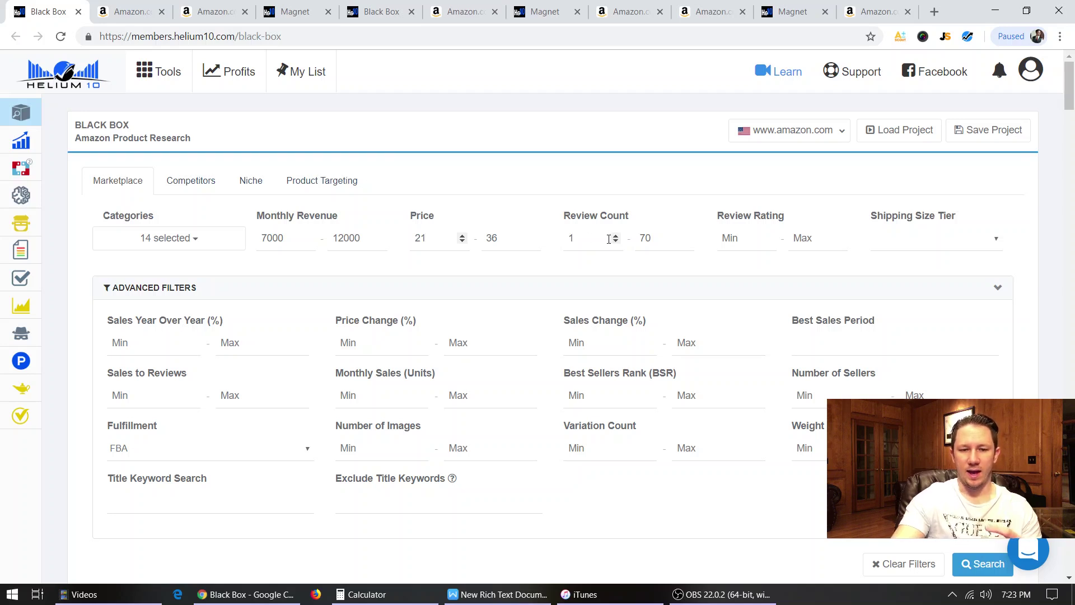
pyautogui.click(659, 240)
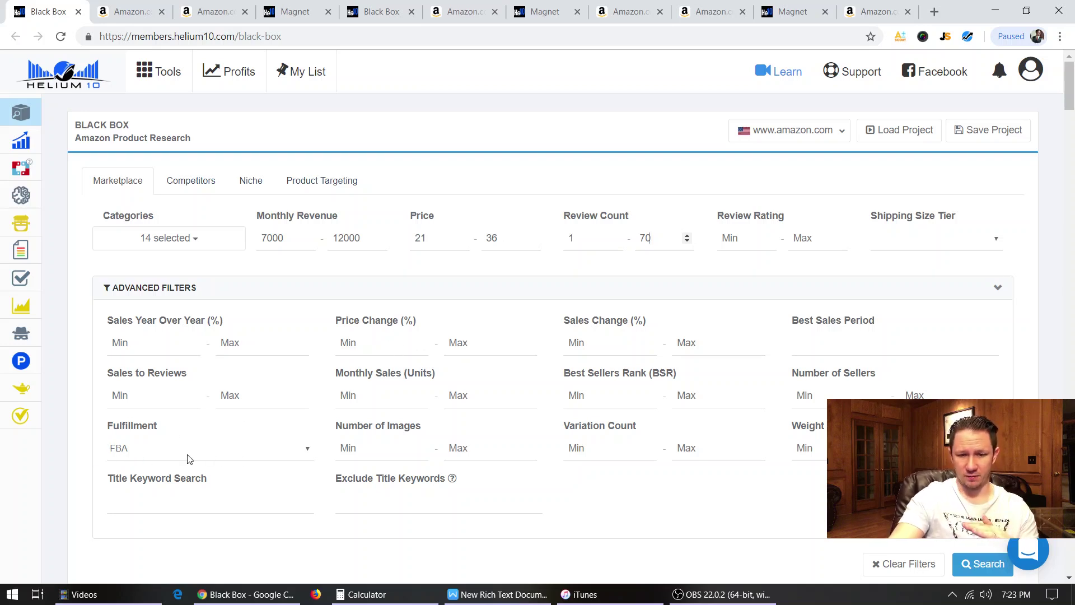
pyautogui.click(516, 513)
# Find the Hyoola Beeswax Candles 12 Pack among the product results and examine its monthly revenue, review count and monthly sales.
pyautogui.scroll(-10, 515, 512)
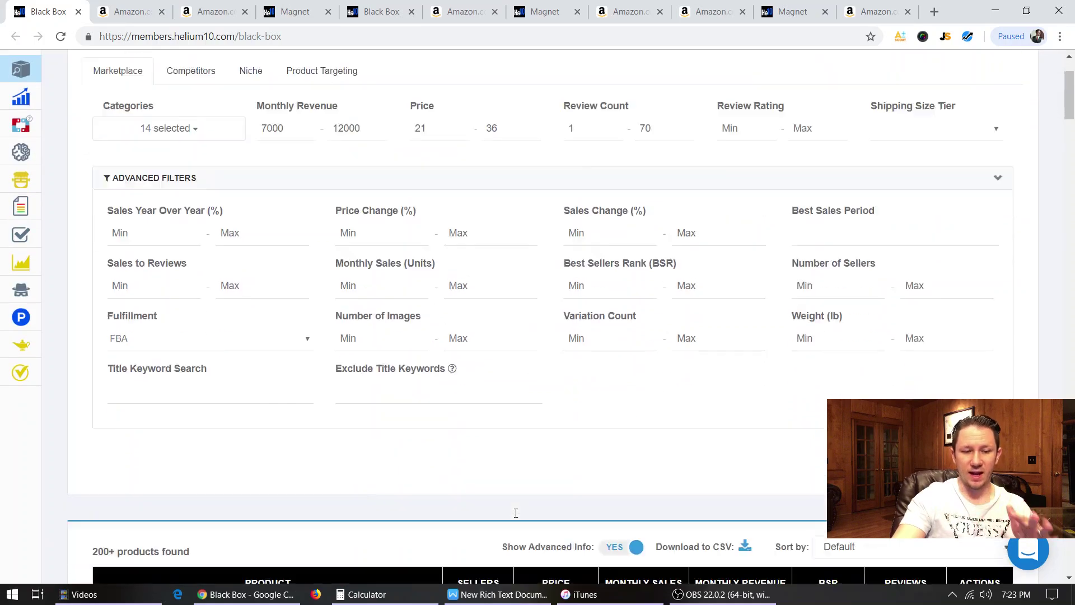
pyautogui.scroll(-9, 515, 517)
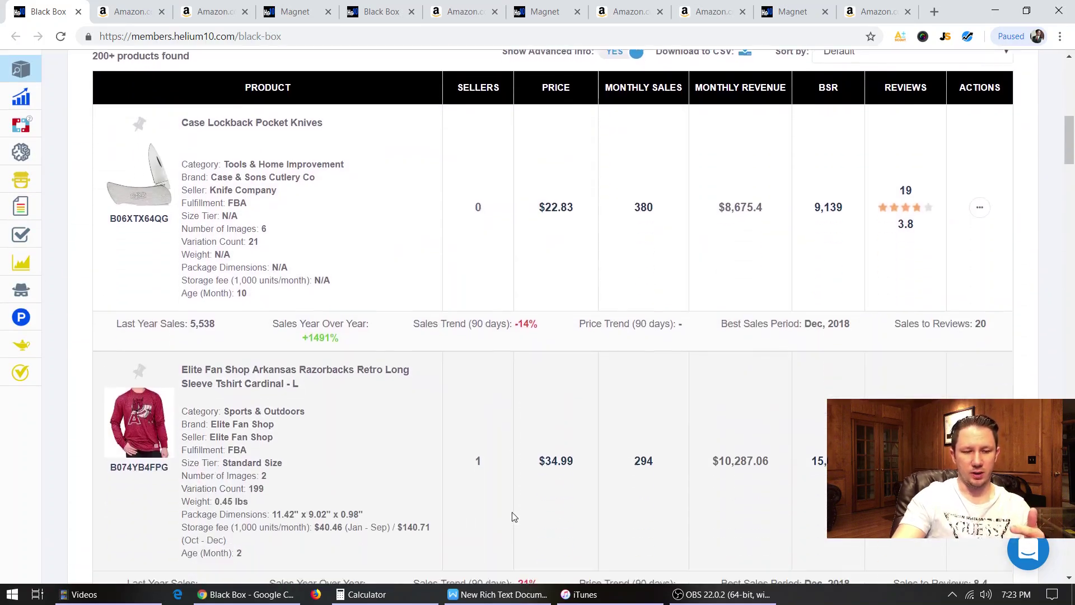
pyautogui.scroll(-11, 515, 517)
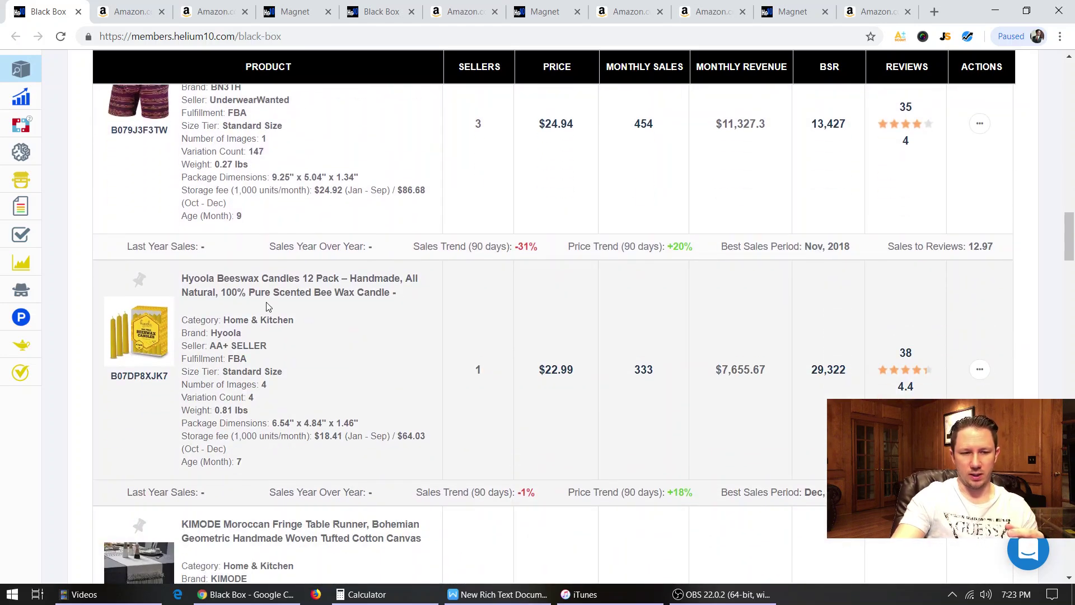
pyautogui.scroll(-1, 271, 308)
pyautogui.moveTo(215, 208); pyautogui.dragTo(282, 210)
pyautogui.click(278, 210)
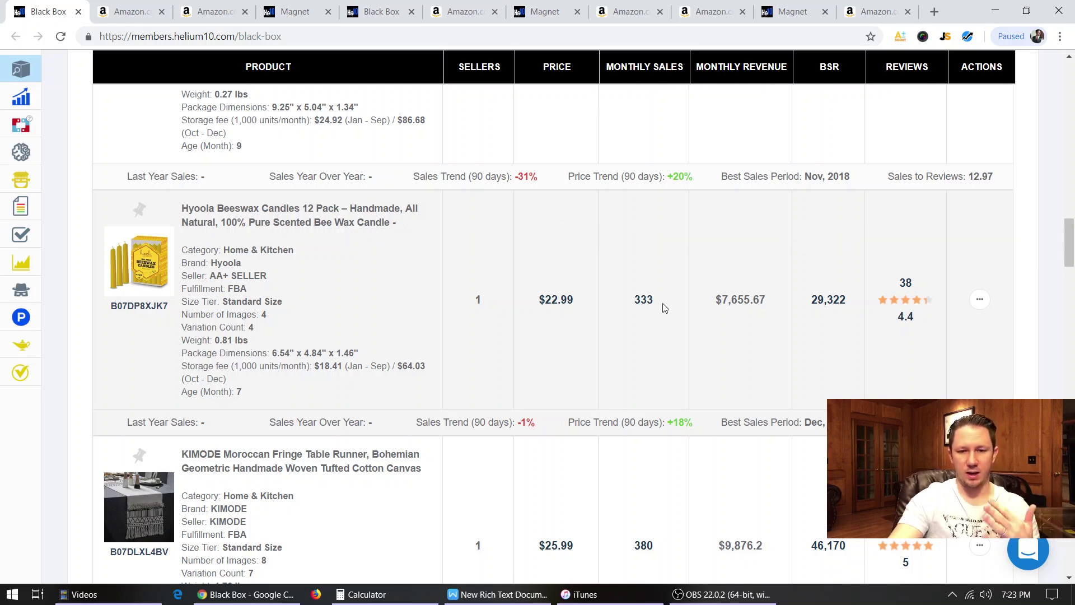
pyautogui.moveTo(721, 305); pyautogui.dragTo(762, 311)
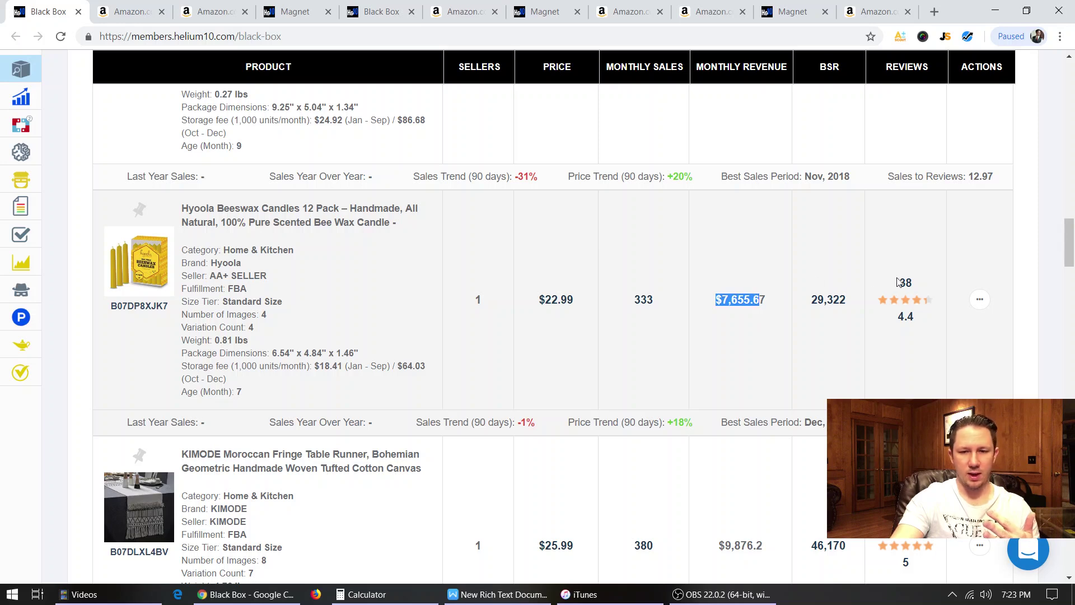
pyautogui.moveTo(927, 284); pyautogui.dragTo(900, 285)
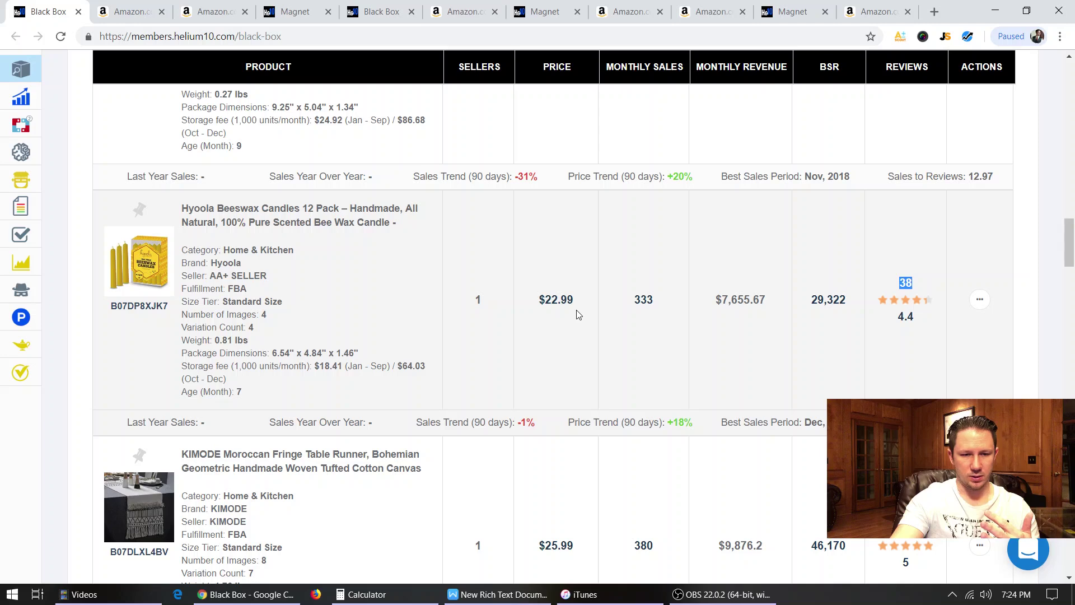
pyautogui.moveTo(680, 307); pyautogui.dragTo(628, 305)
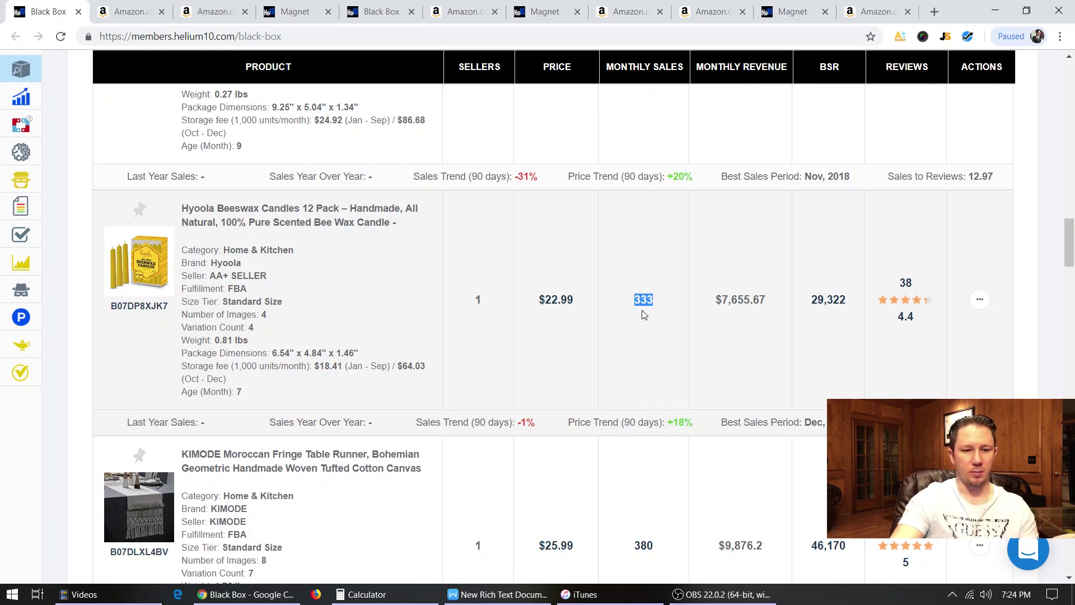
# Switch to the Amazon listing of the Hyoola Beeswax Candles and examine the main packaging image up close.
pyautogui.click(134, 14)
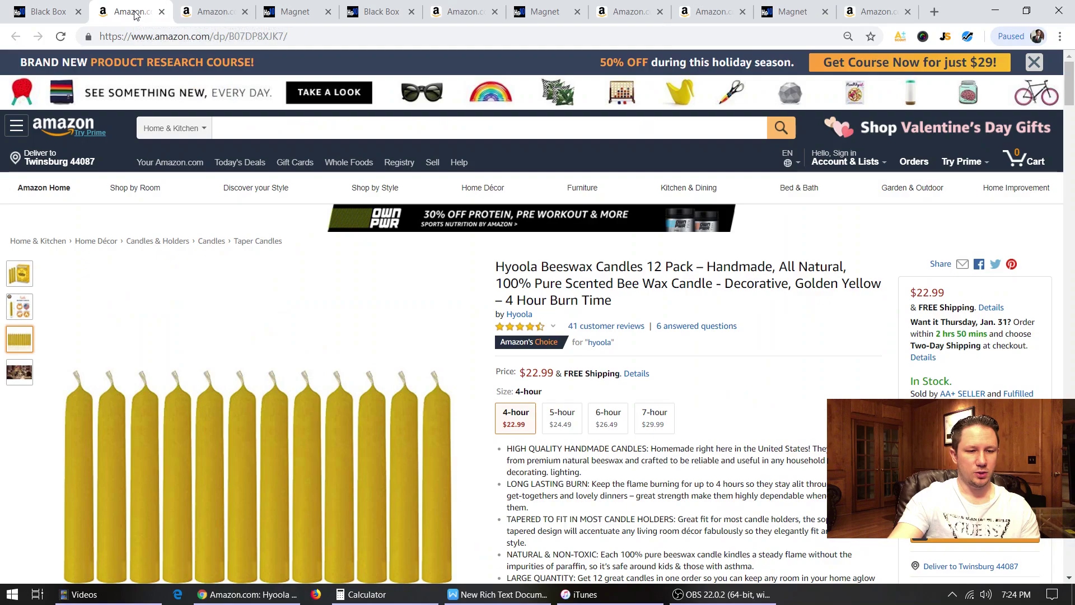
pyautogui.moveTo(25, 277)
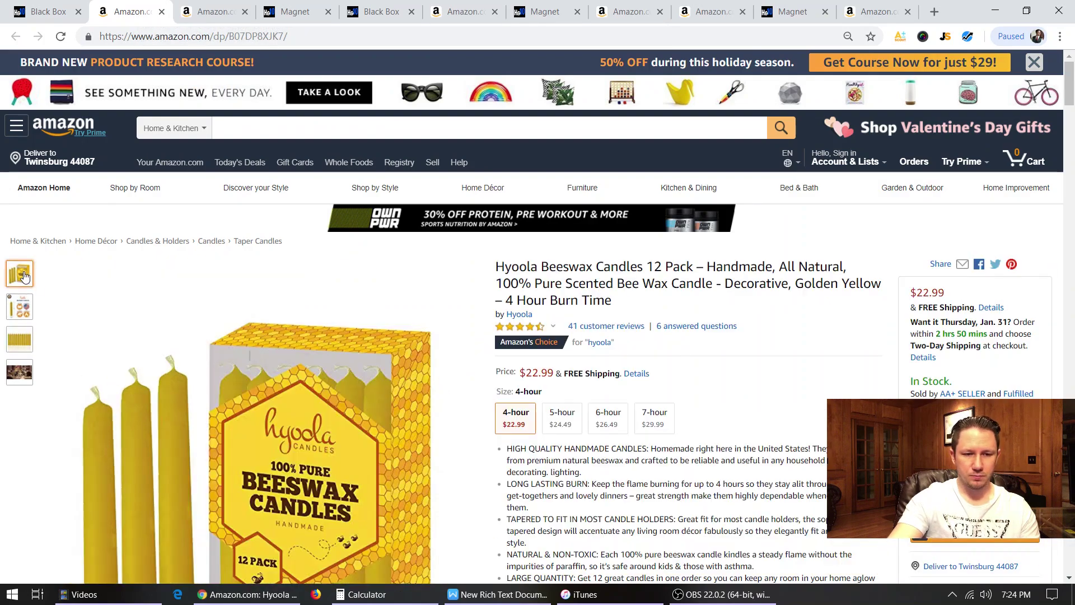
pyautogui.scroll(-3, 168, 336)
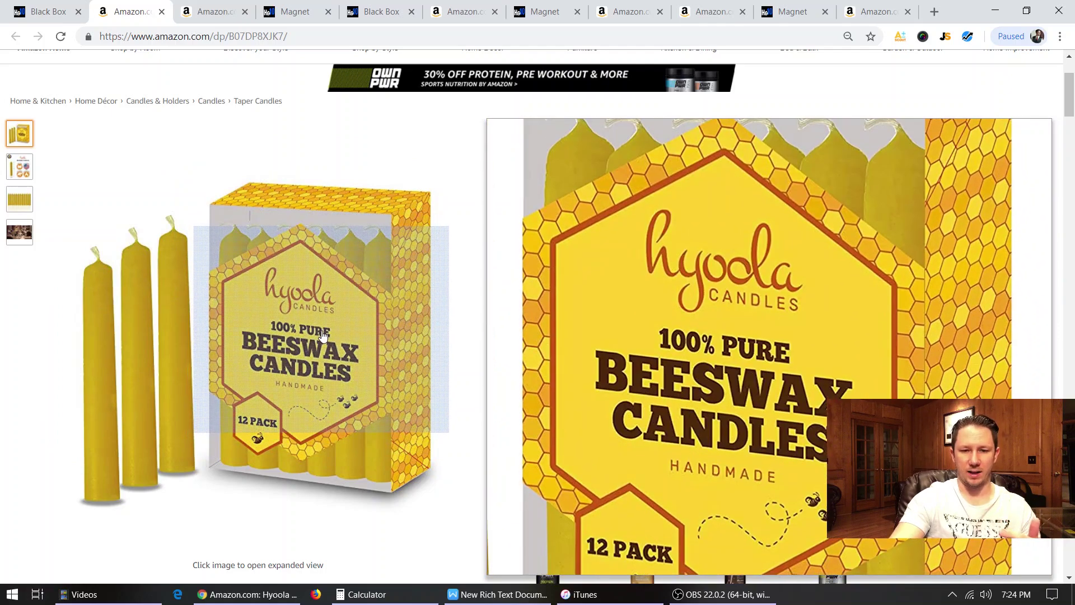
pyautogui.scroll(-2, 322, 336)
pyautogui.scroll(4, 318, 227)
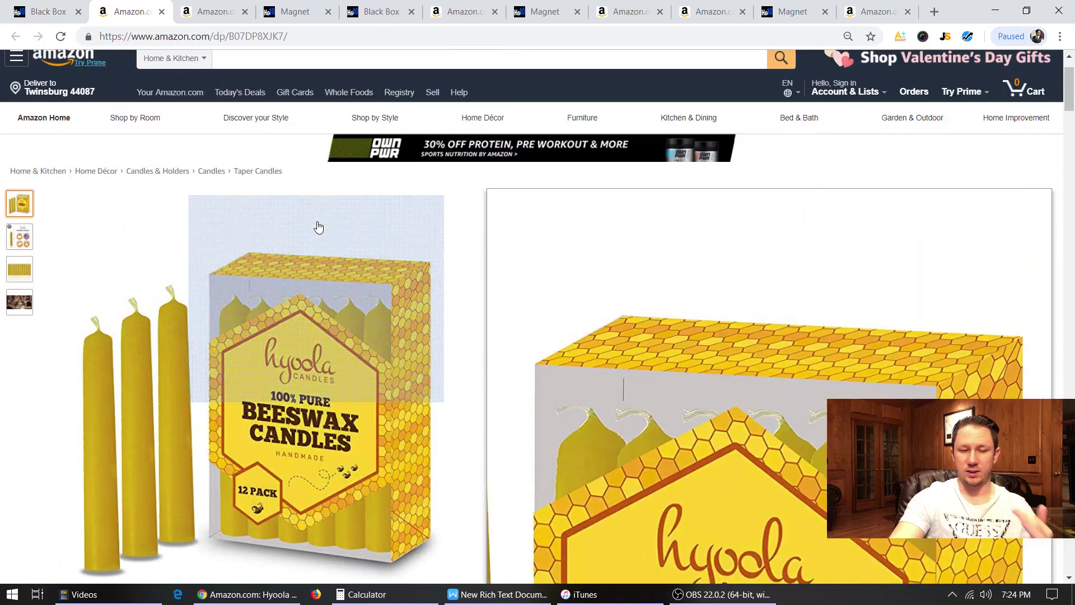
pyautogui.scroll(-1, 322, 252)
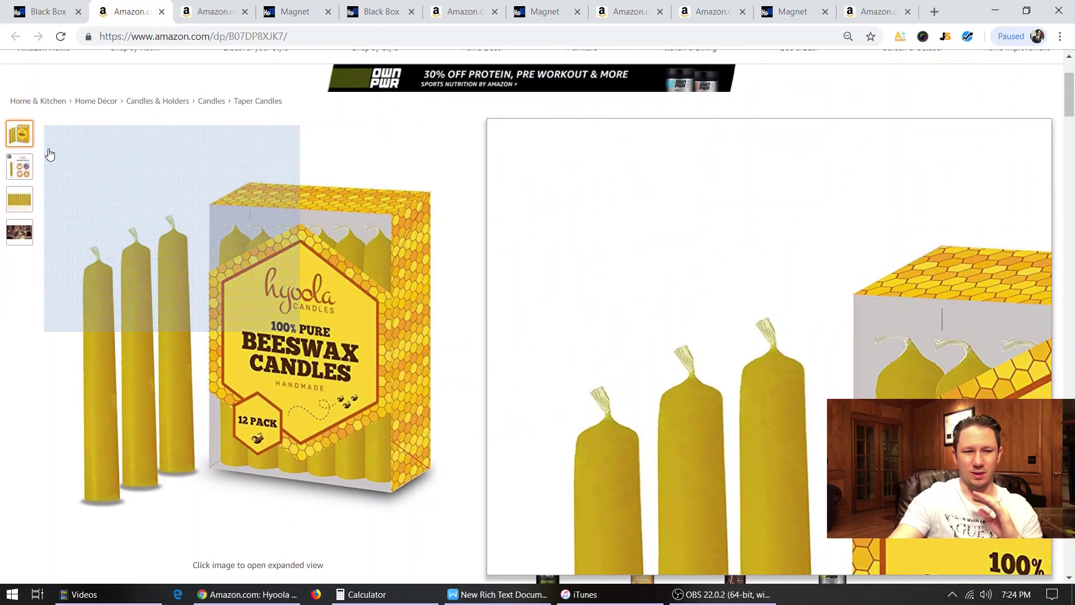
# Look through the candle listing's other product images and check the brand name under the title.
pyautogui.moveTo(22, 202)
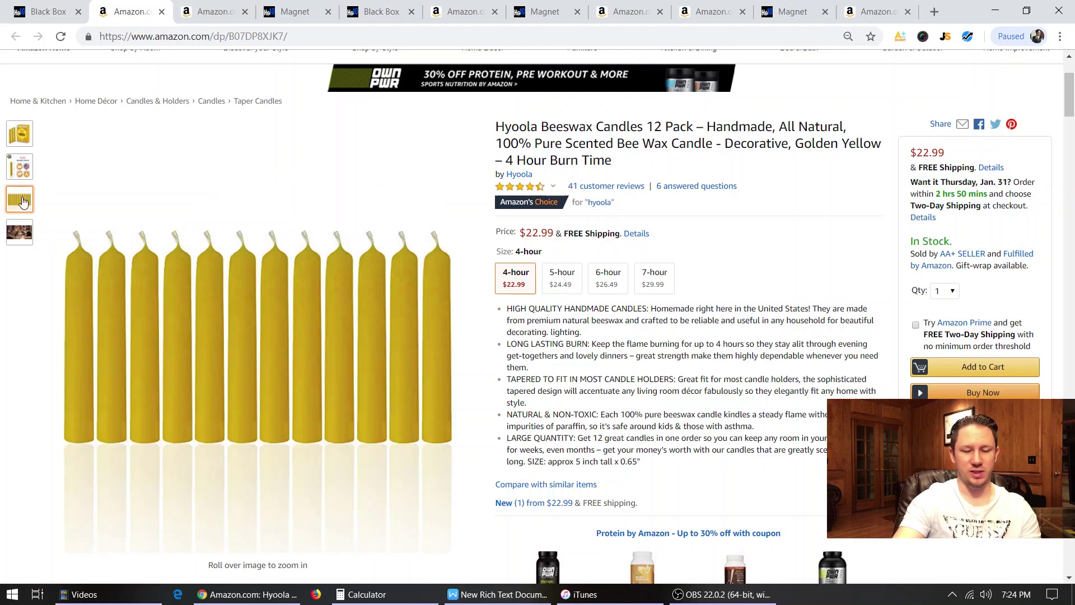
pyautogui.moveTo(19, 175)
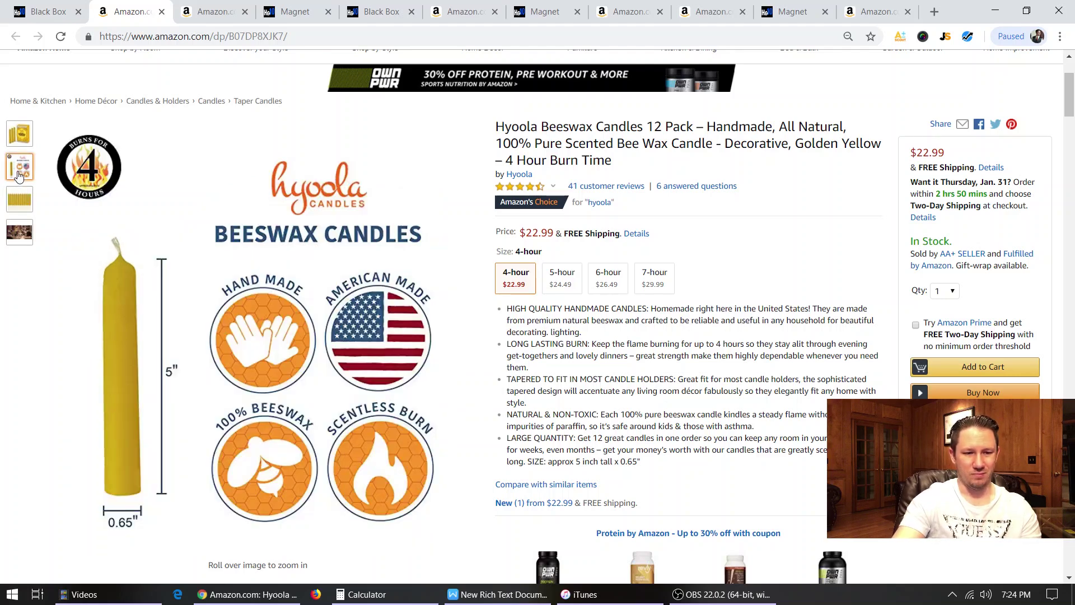
pyautogui.moveTo(22, 134)
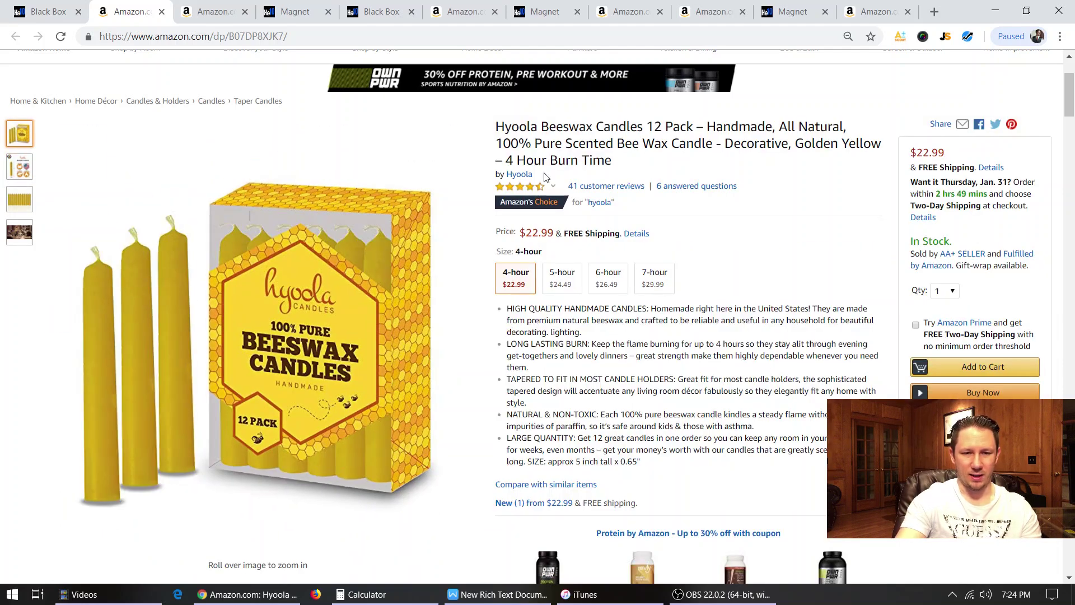
pyautogui.moveTo(547, 177); pyautogui.dragTo(505, 178)
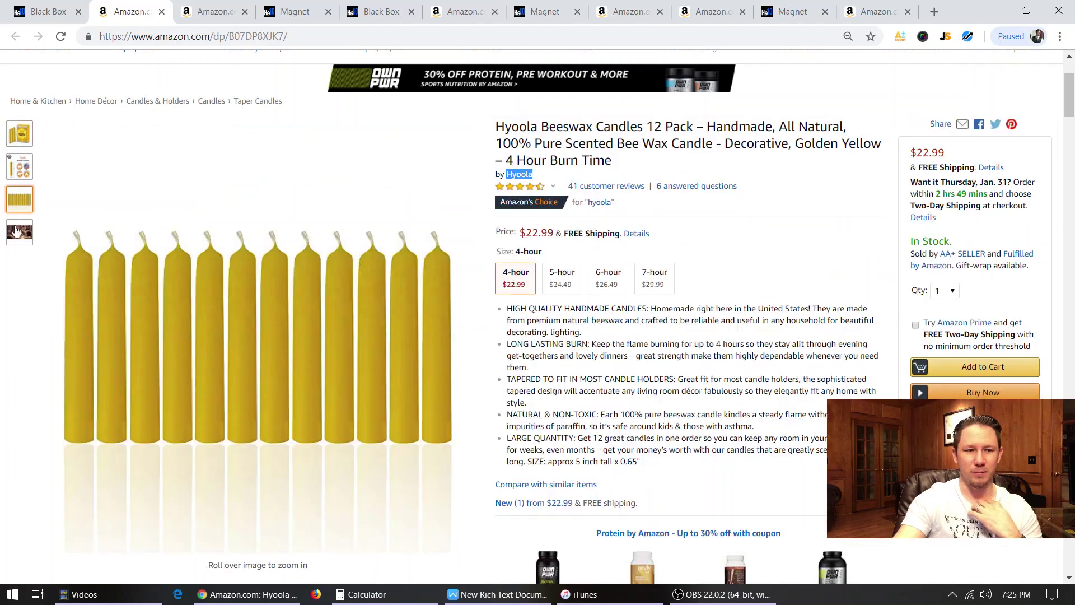
pyautogui.moveTo(17, 238)
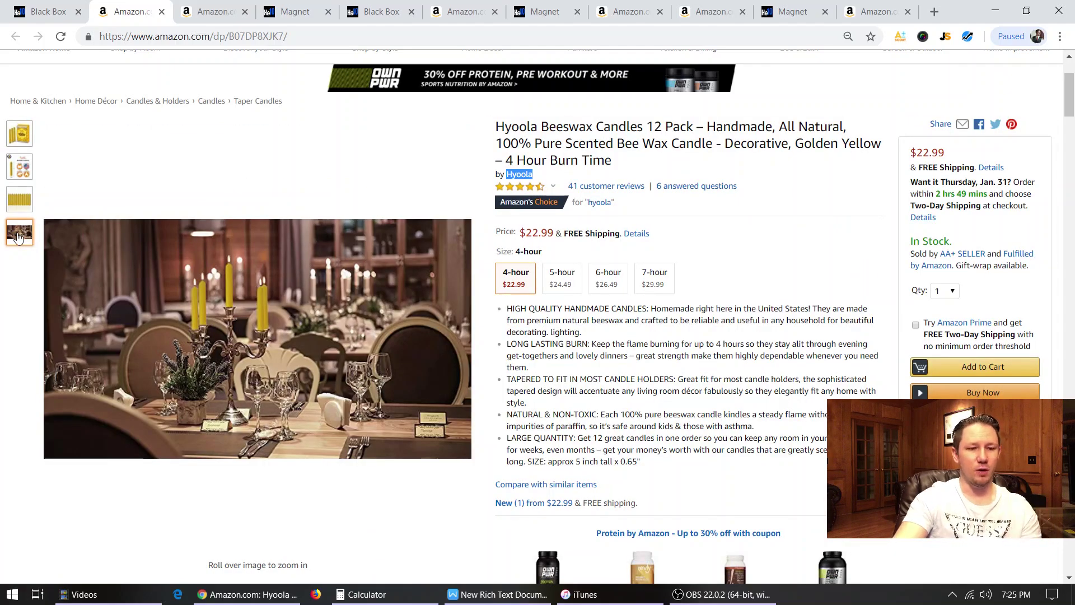
pyautogui.moveTo(11, 207)
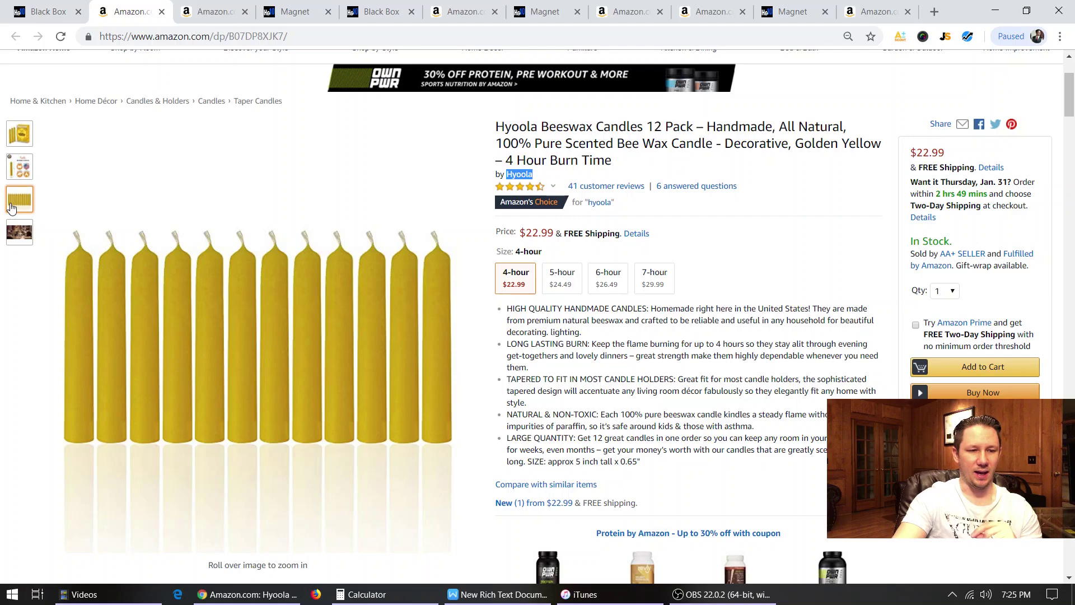
# Examine the listing's all-time price and sales rank chart and its revenue calculator, and check the Helium 10 extension's tool list.
pyautogui.scroll(-5, 691, 395)
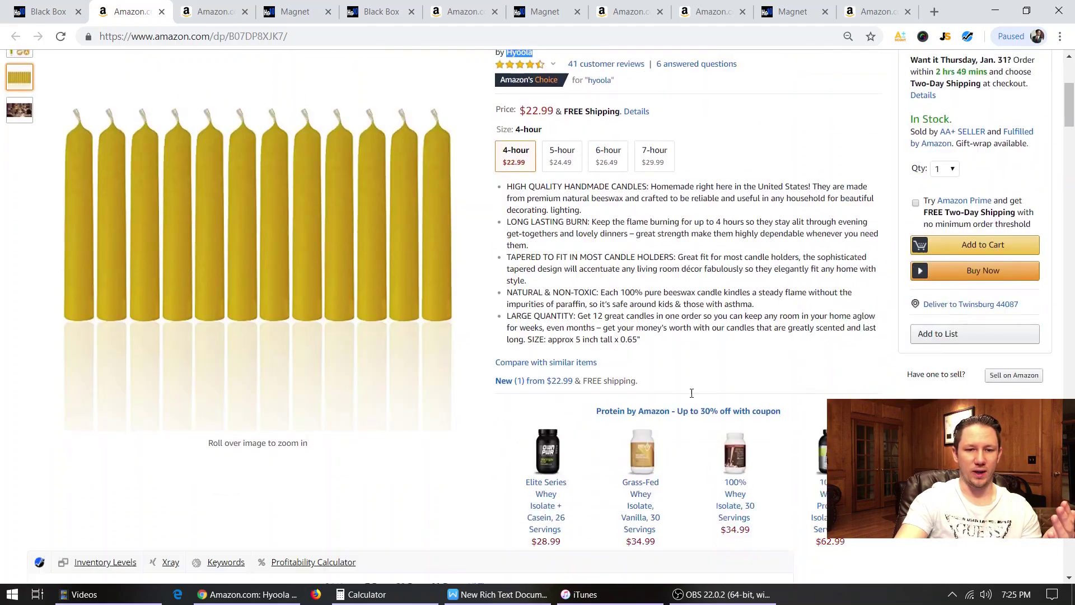
pyautogui.scroll(-5, 692, 395)
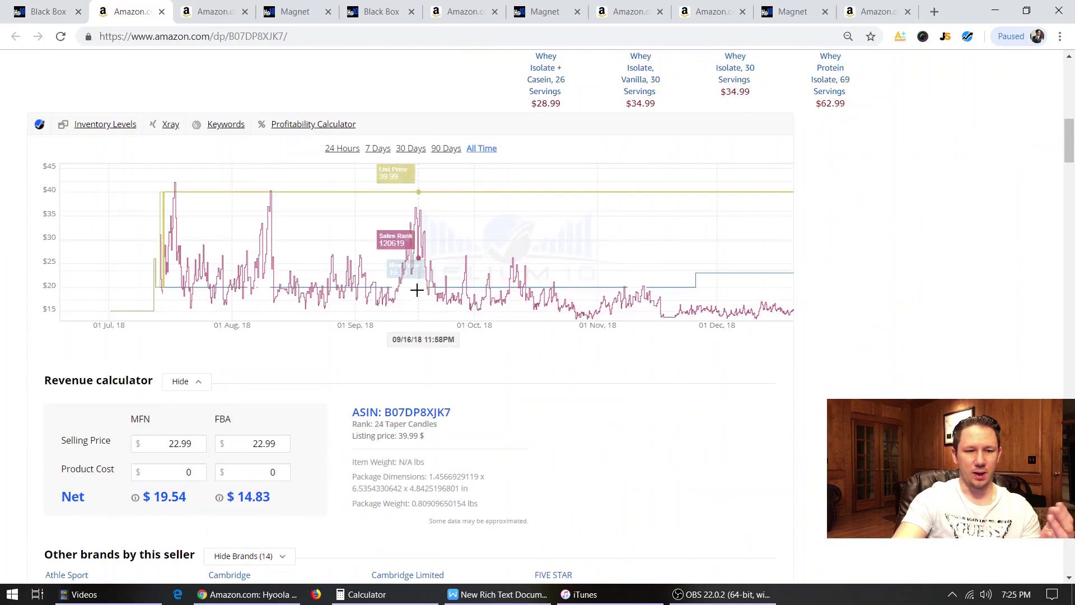
pyautogui.scroll(4, 436, 232)
pyautogui.scroll(-6, 280, 218)
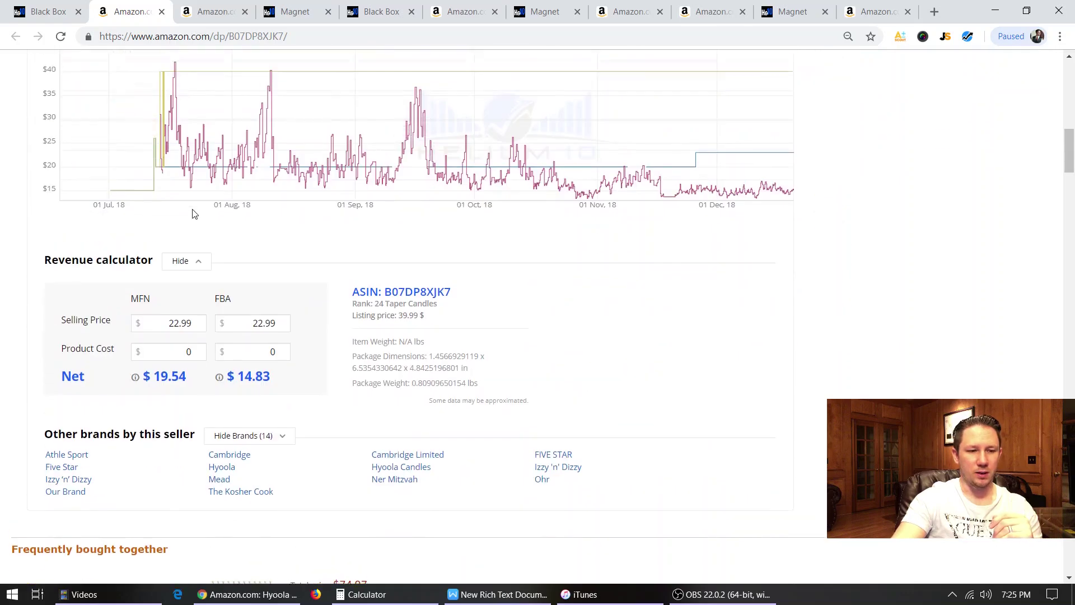
pyautogui.scroll(1, 192, 212)
pyautogui.scroll(1, 370, 168)
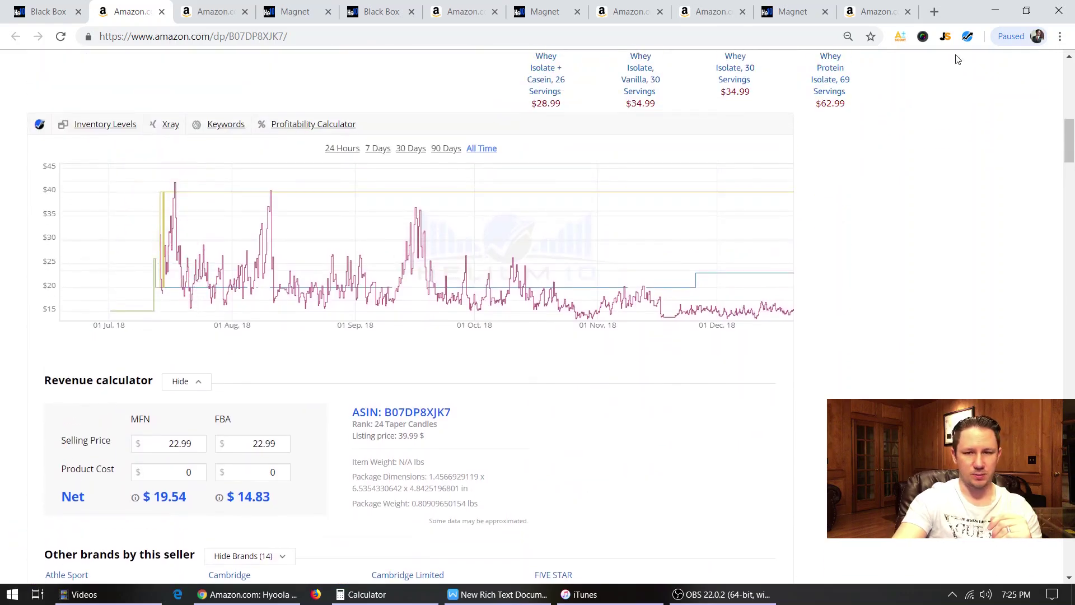
pyautogui.click(969, 39)
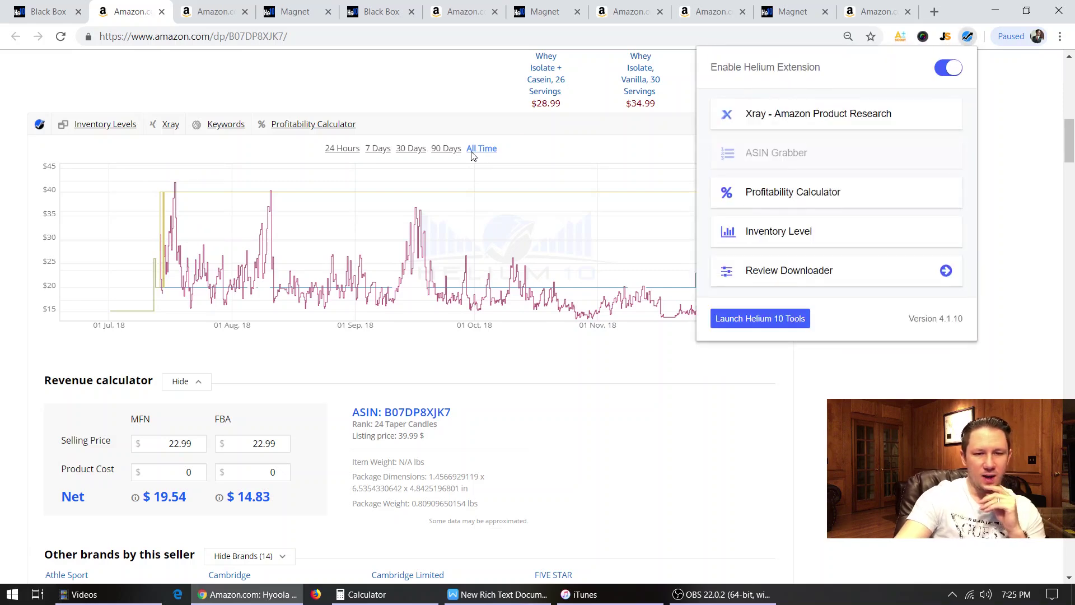
pyautogui.click(474, 155)
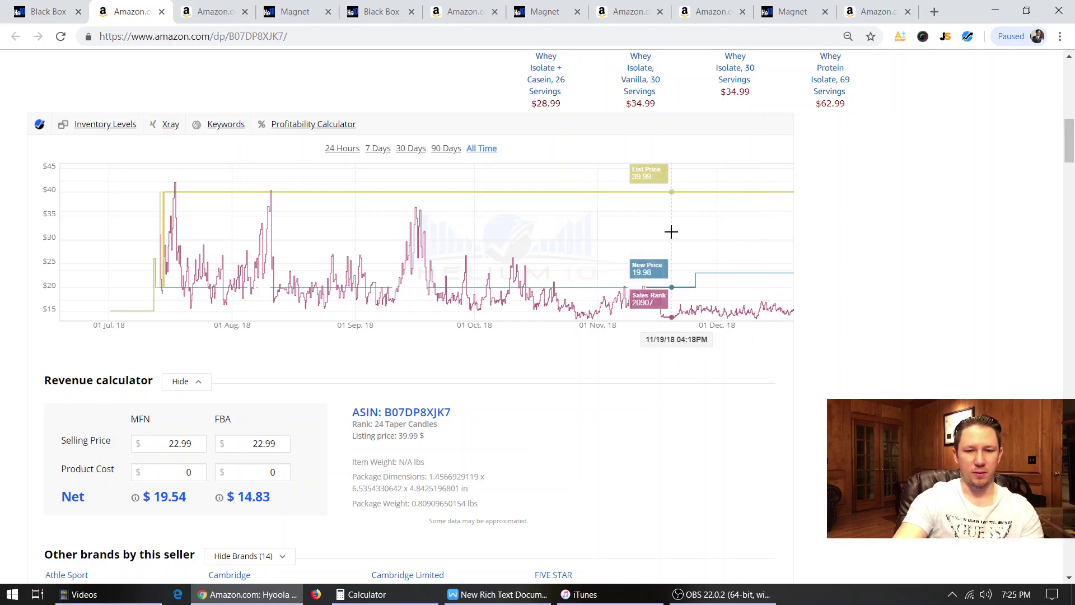
# Review the candle listing's price and sales rank chart again, along with its title, price, size options and bullet points.
pyautogui.scroll(10, 666, 242)
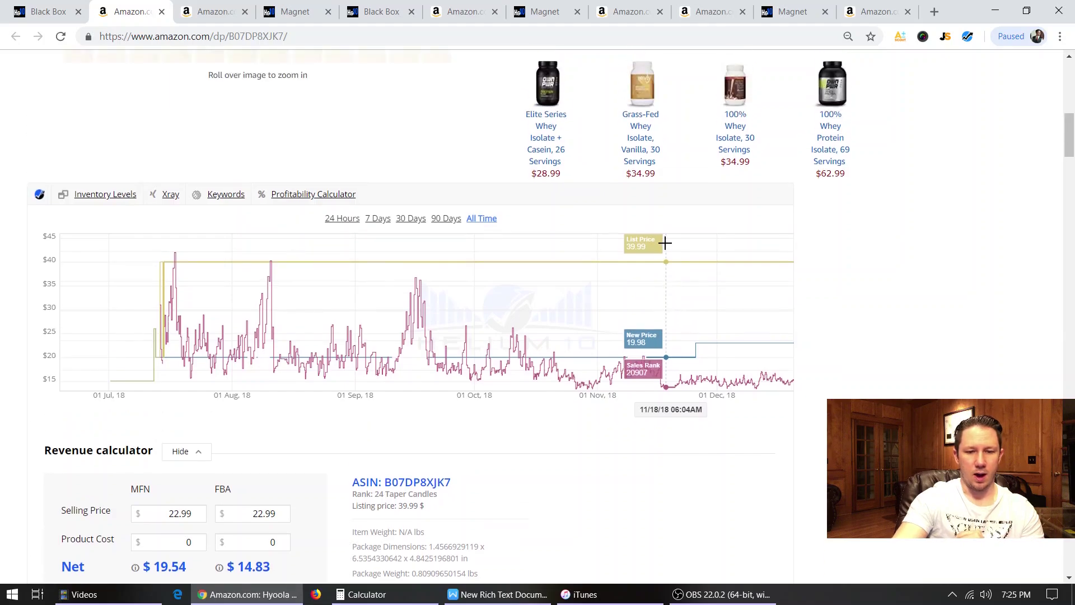
pyautogui.scroll(-10, 666, 264)
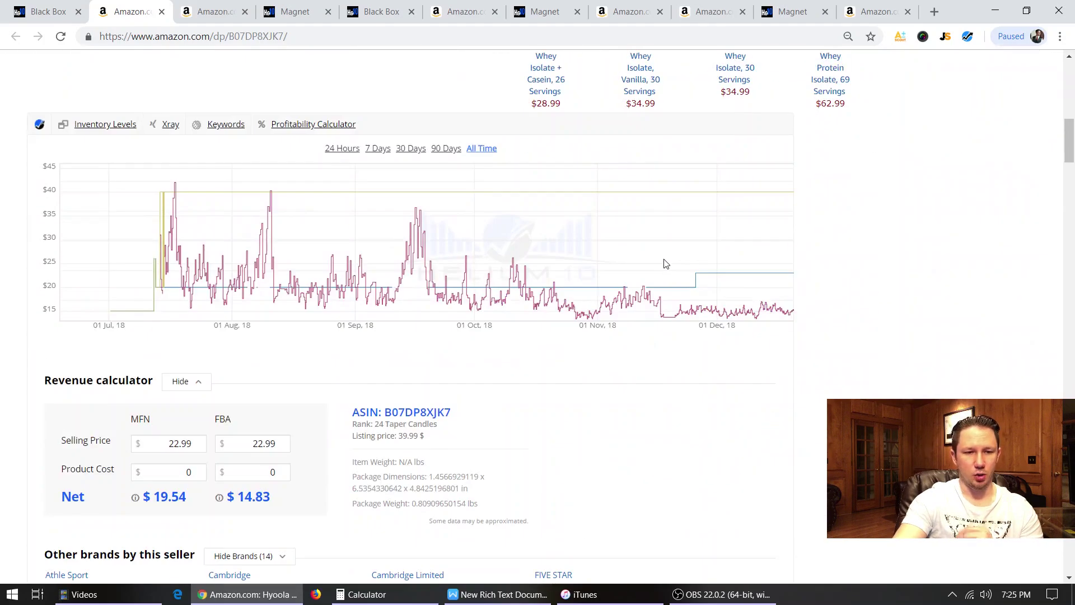
pyautogui.scroll(10, 662, 261)
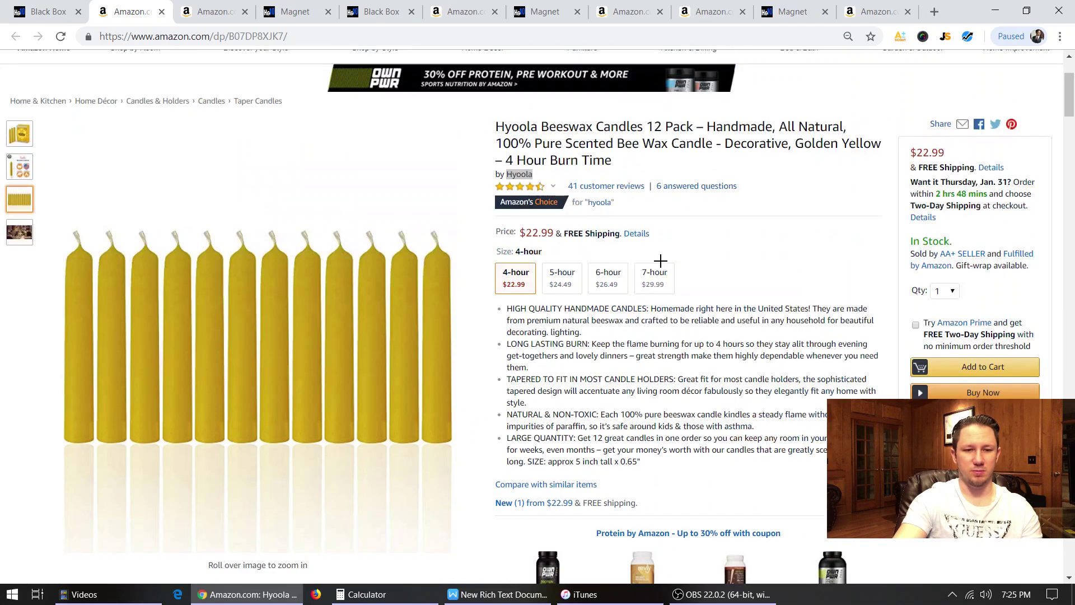
pyautogui.scroll(2, 661, 261)
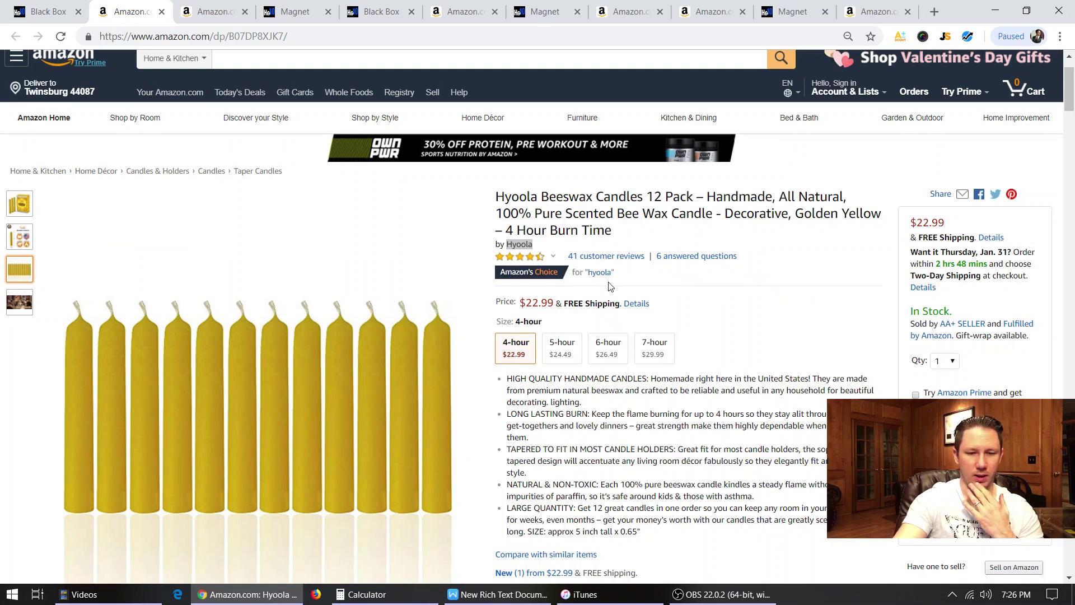
pyautogui.scroll(-8, 596, 274)
pyautogui.scroll(8, 224, 336)
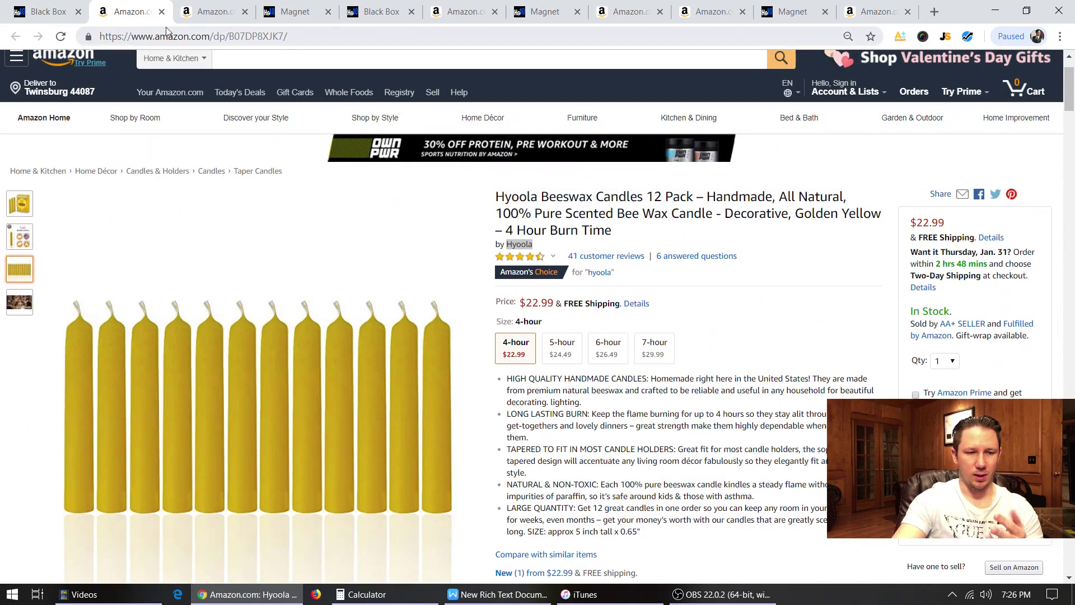
# Return to the Black Box results and check the Hyoola candle pack's monthly sales and review count.
pyautogui.click(215, 12)
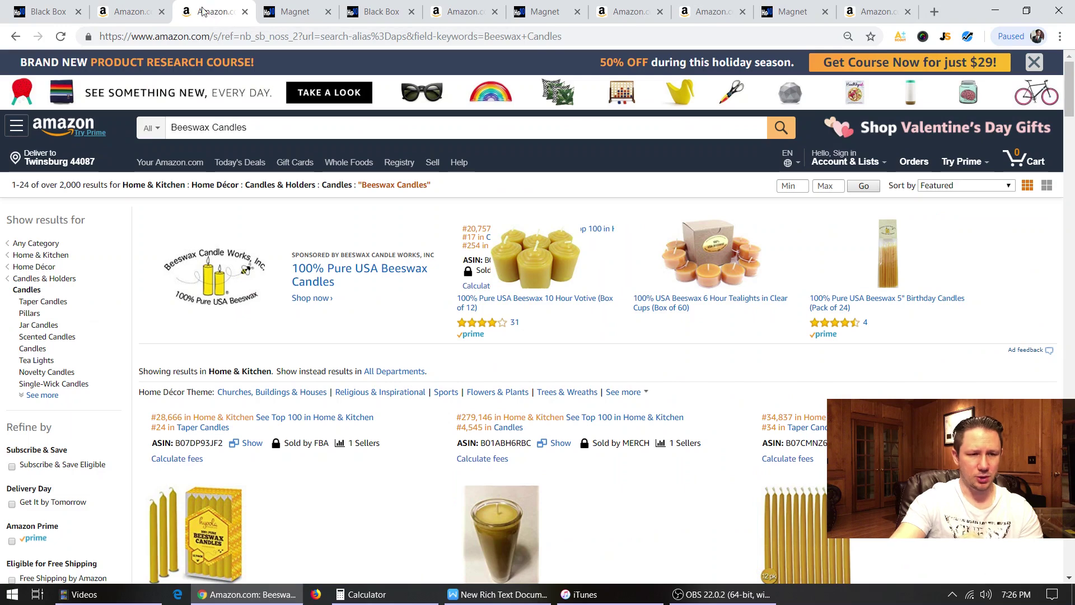
pyautogui.click(135, 13)
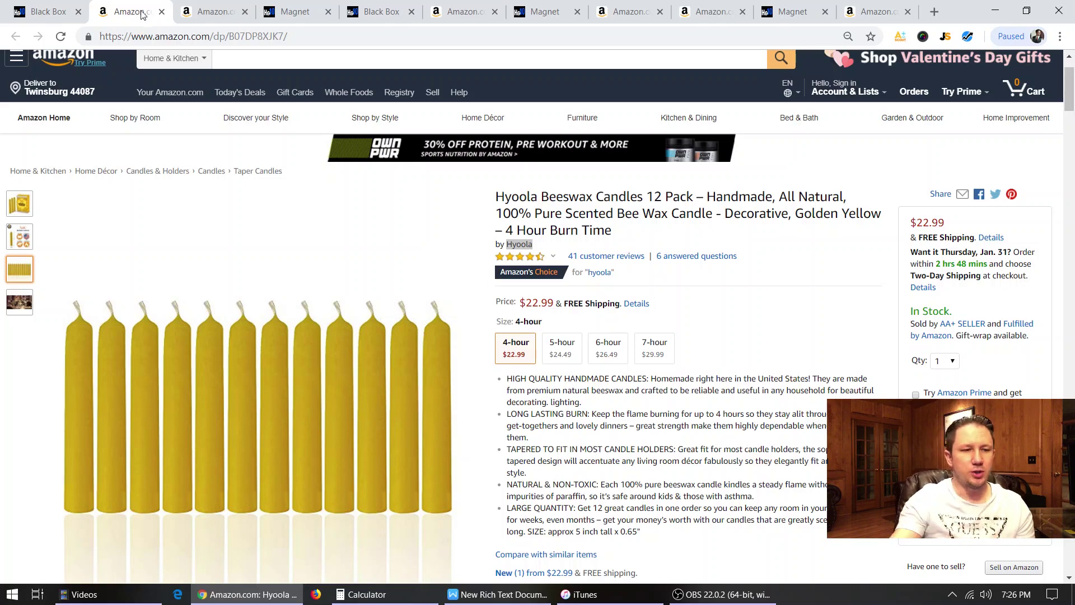
pyautogui.click(48, 12)
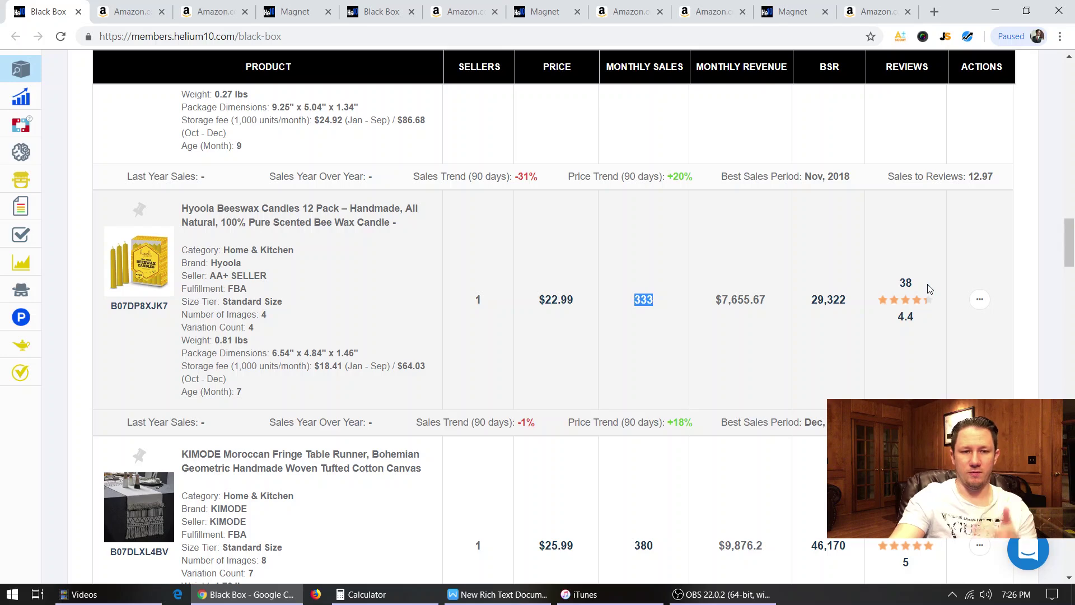
# Run Helium 10's Xray product research on the Amazon search results for Beeswax Candles.
pyautogui.click(296, 6)
pyautogui.click(233, 10)
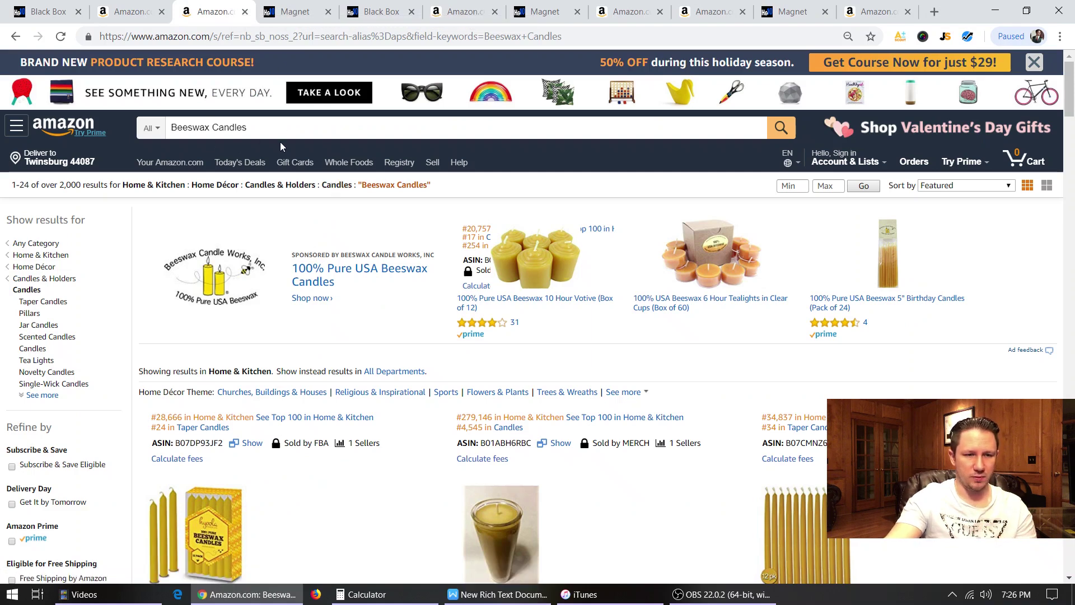
pyautogui.scroll(-3, 280, 146)
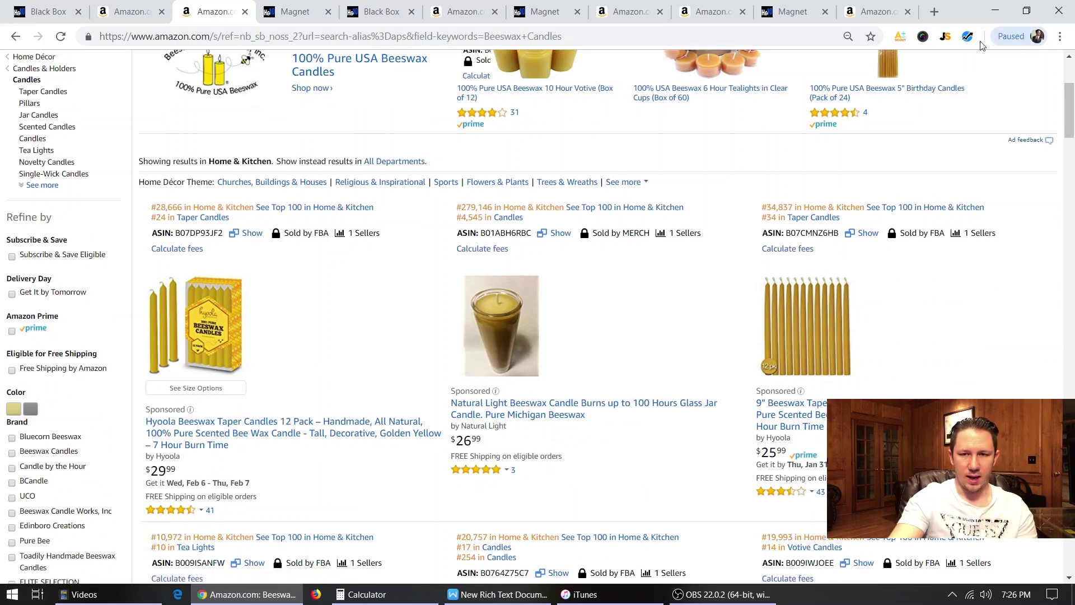
pyautogui.click(968, 37)
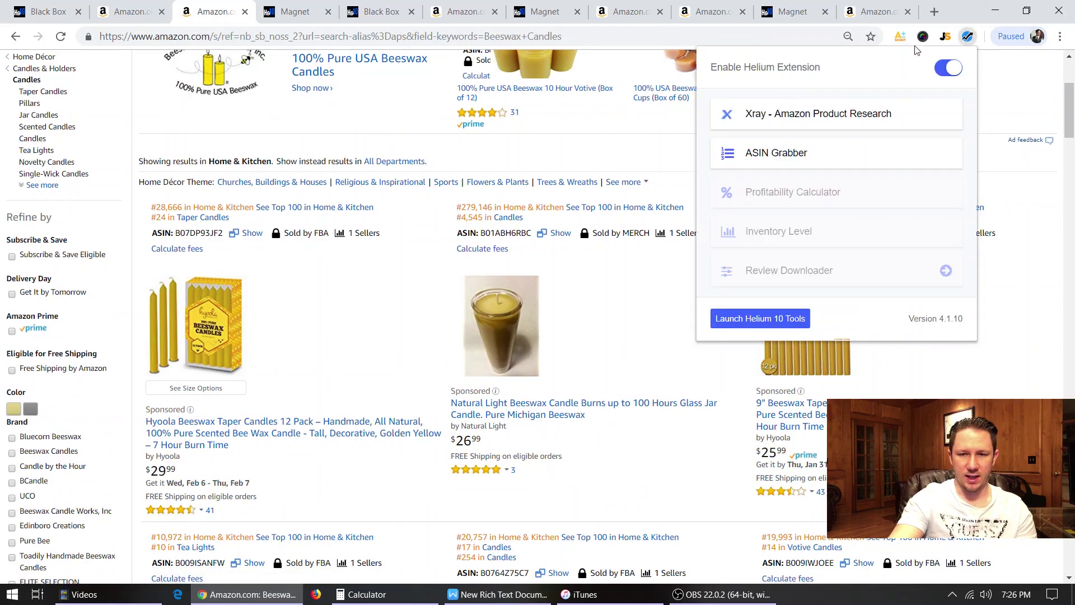
pyautogui.click(771, 118)
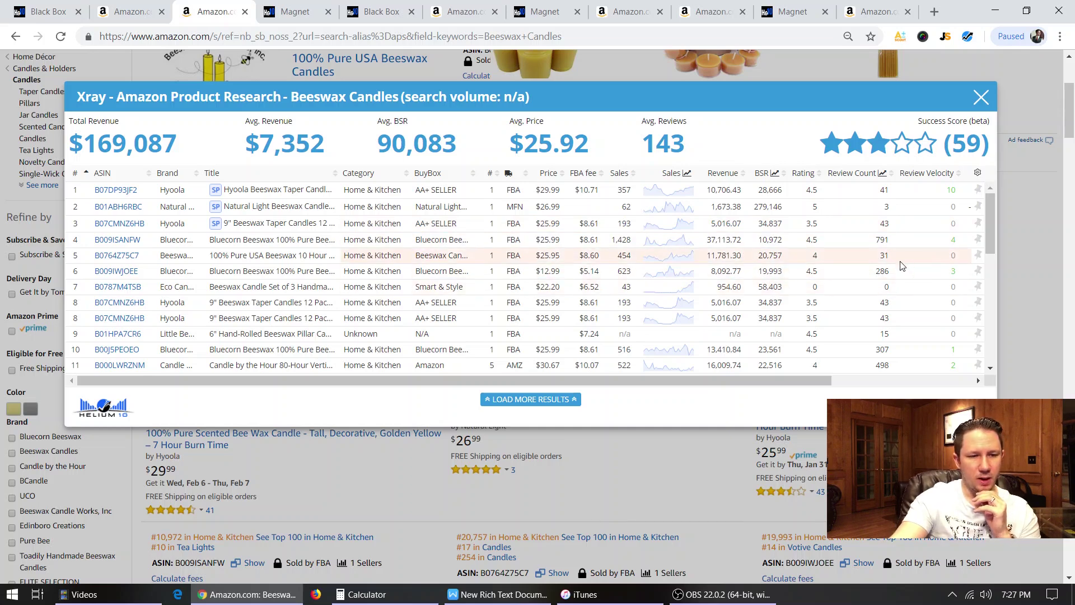
# Compare the review counts, sales and revenue of the competing beeswax candles in the Xray results.
pyautogui.scroll(-1, 902, 266)
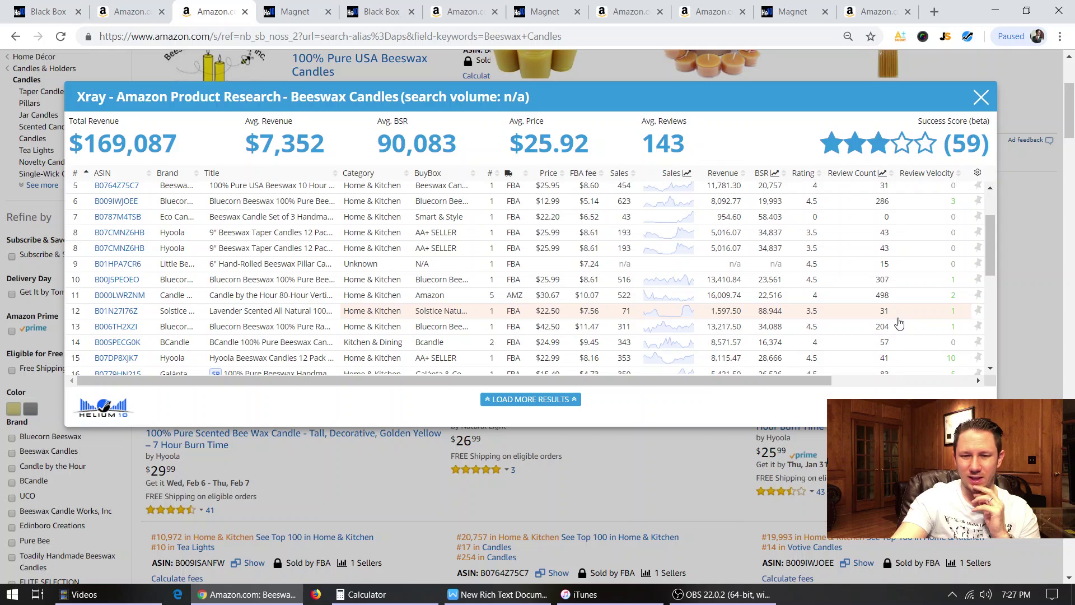
pyautogui.scroll(3, 900, 330)
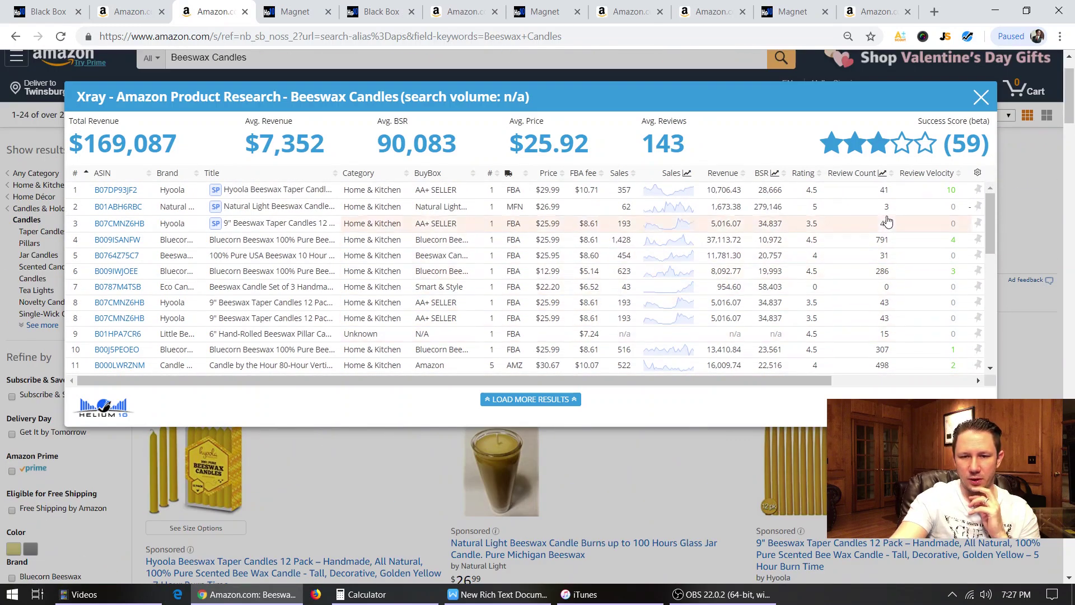
pyautogui.scroll(-1, 891, 222)
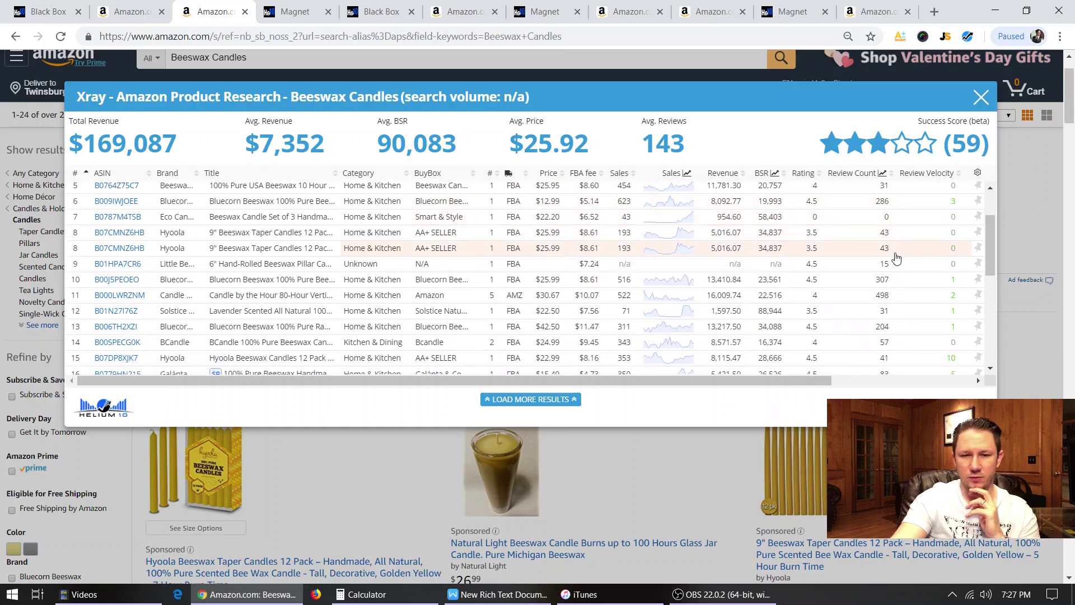
pyautogui.scroll(-1, 896, 253)
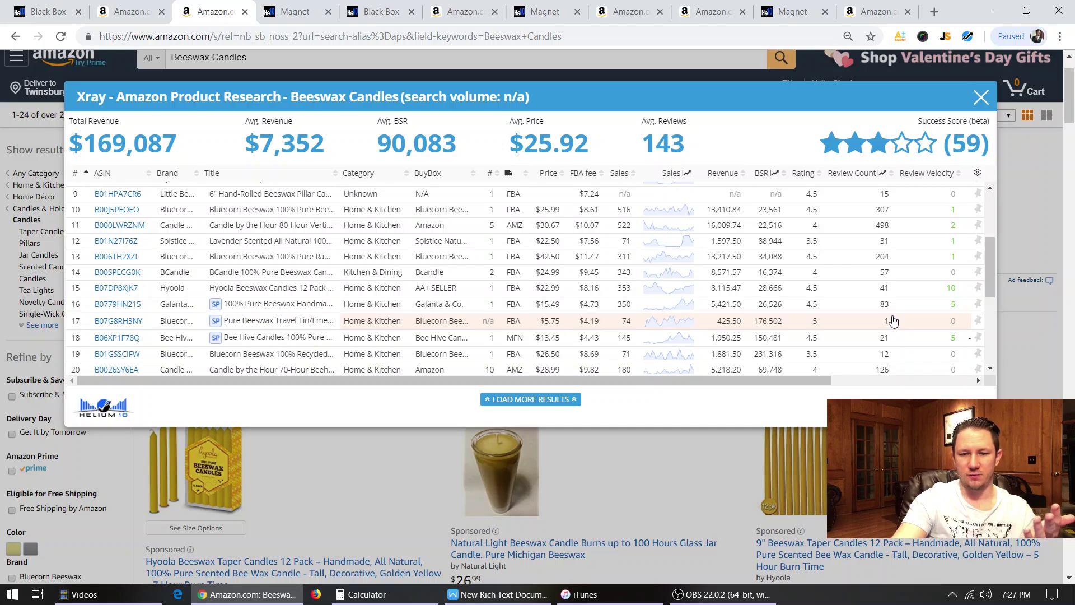
pyautogui.scroll(1, 894, 321)
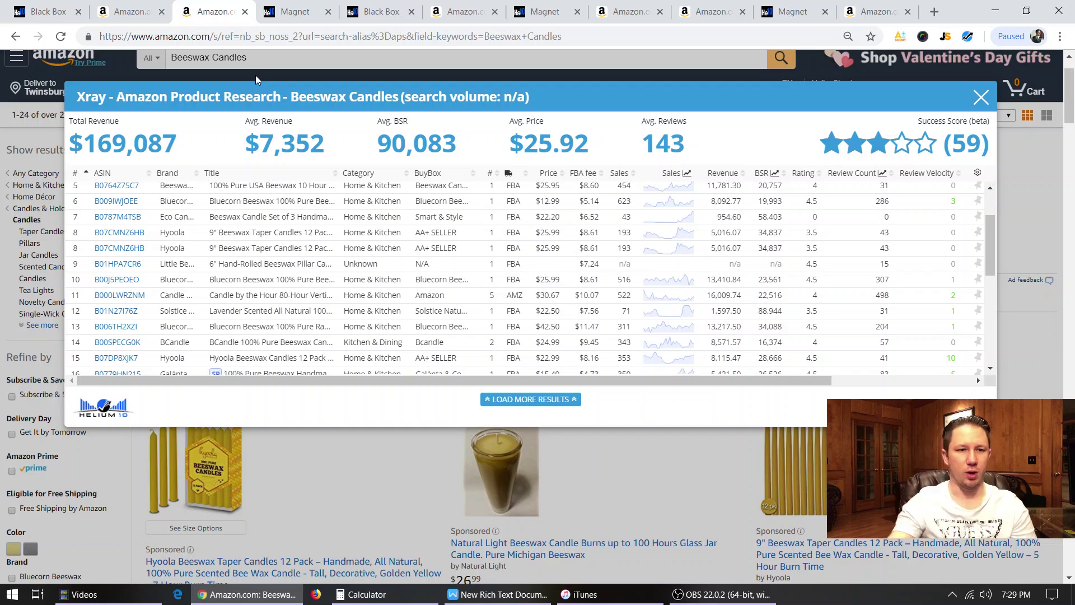
# Switch to the Magnet keyword research for beeswax candles and locate the exact phrase "beeswax candles" in the keyword list.
pyautogui.click(296, 11)
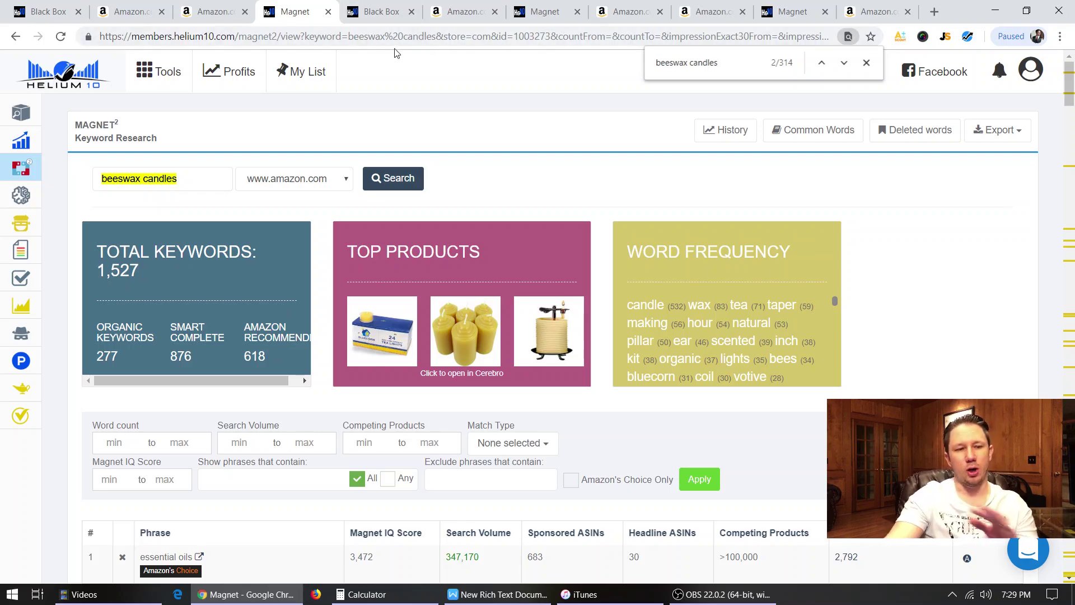
pyautogui.moveTo(23, 171)
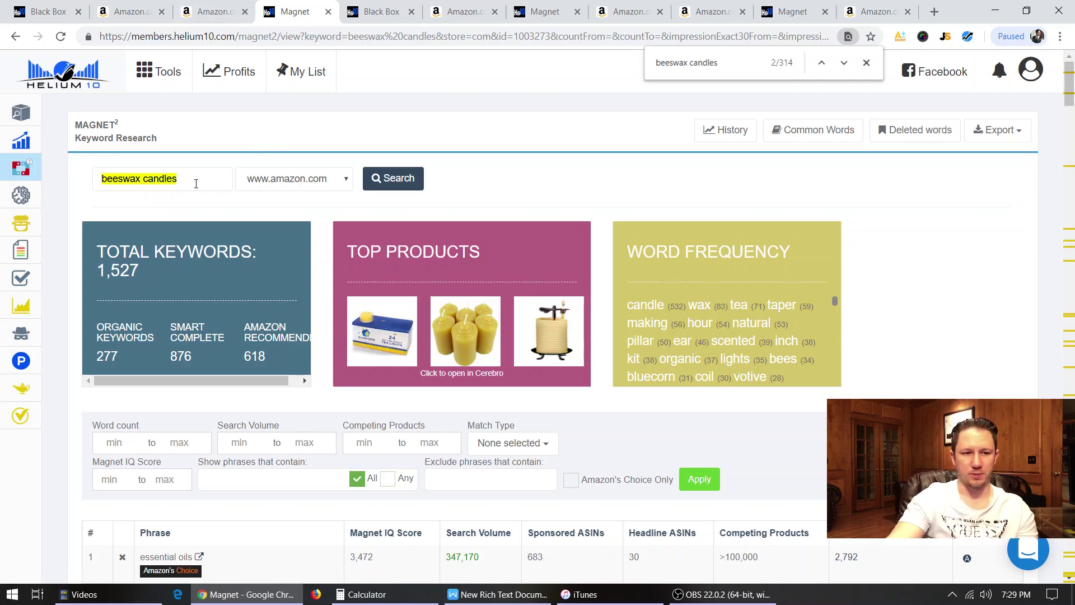
pyautogui.scroll(-6, 235, 174)
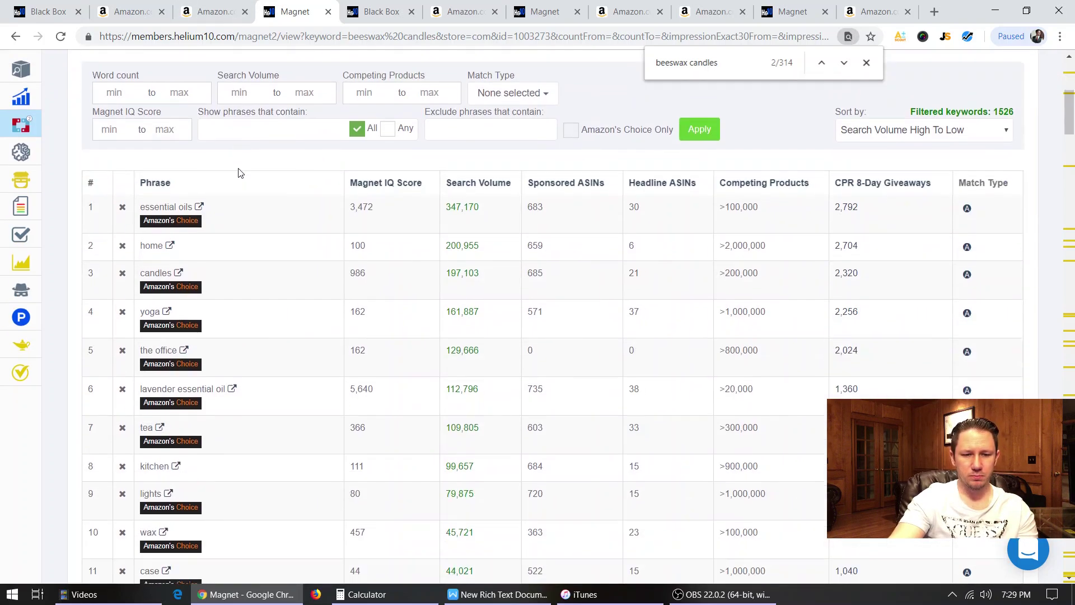
pyautogui.moveTo(490, 191)
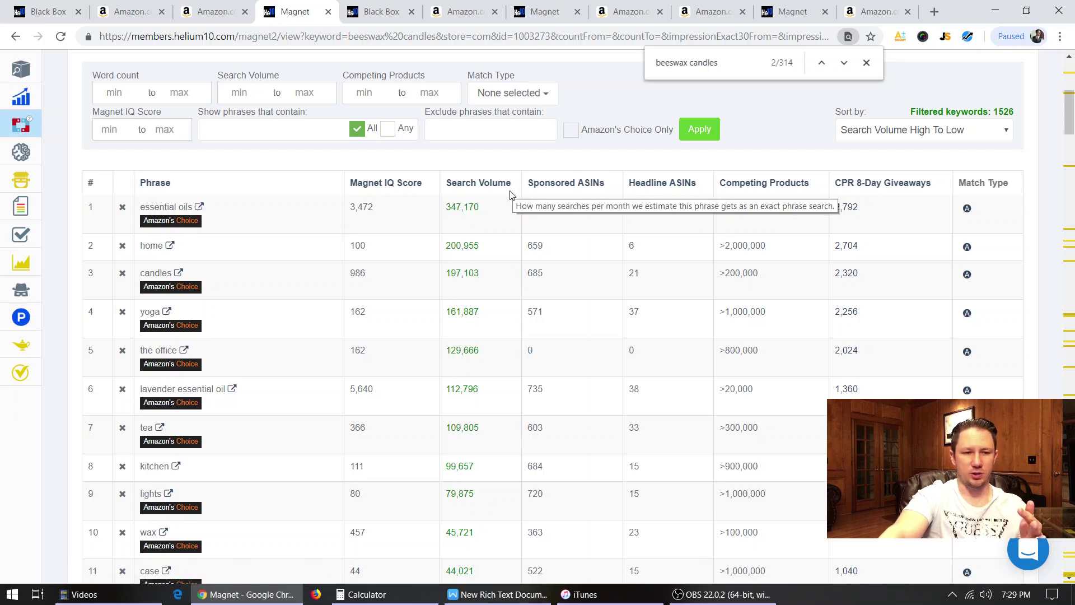
pyautogui.scroll(-1, 510, 195)
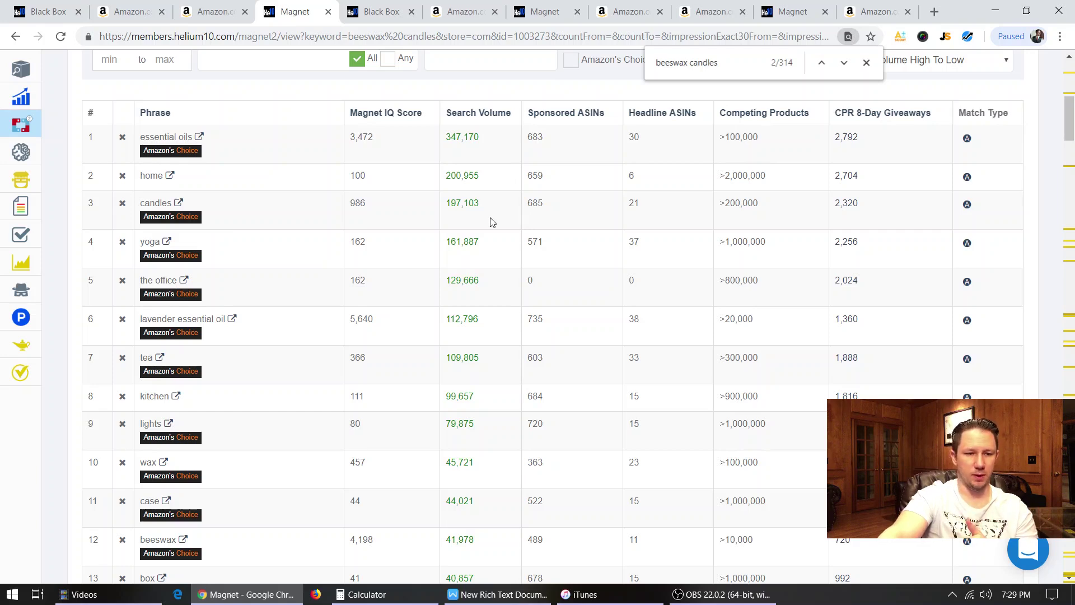
pyautogui.scroll(-2, 492, 222)
pyautogui.scroll(-1, 490, 223)
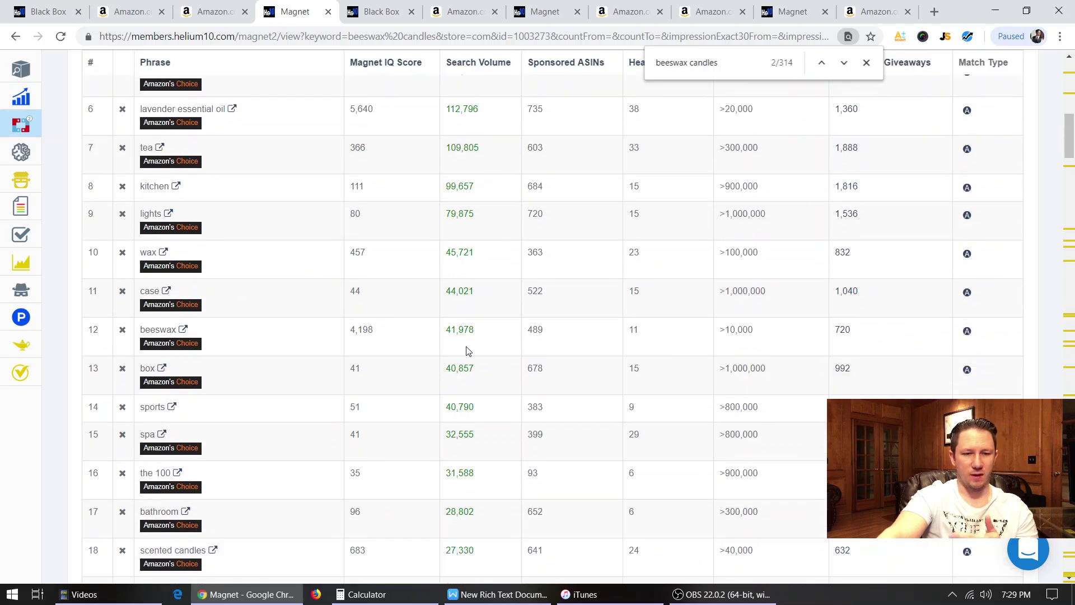
pyautogui.scroll(-3, 467, 352)
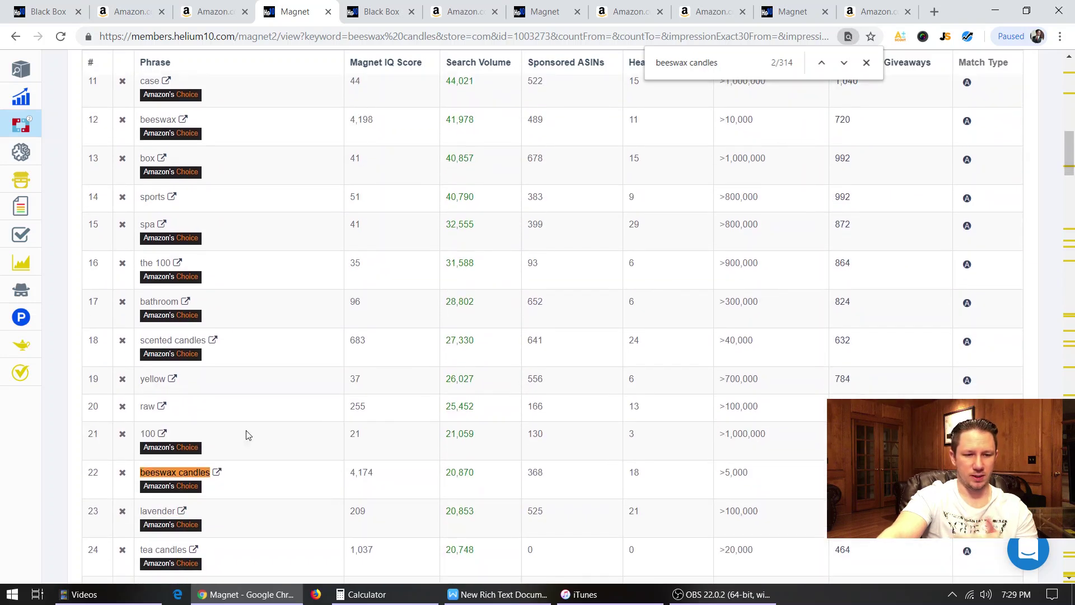
pyautogui.scroll(-2, 289, 480)
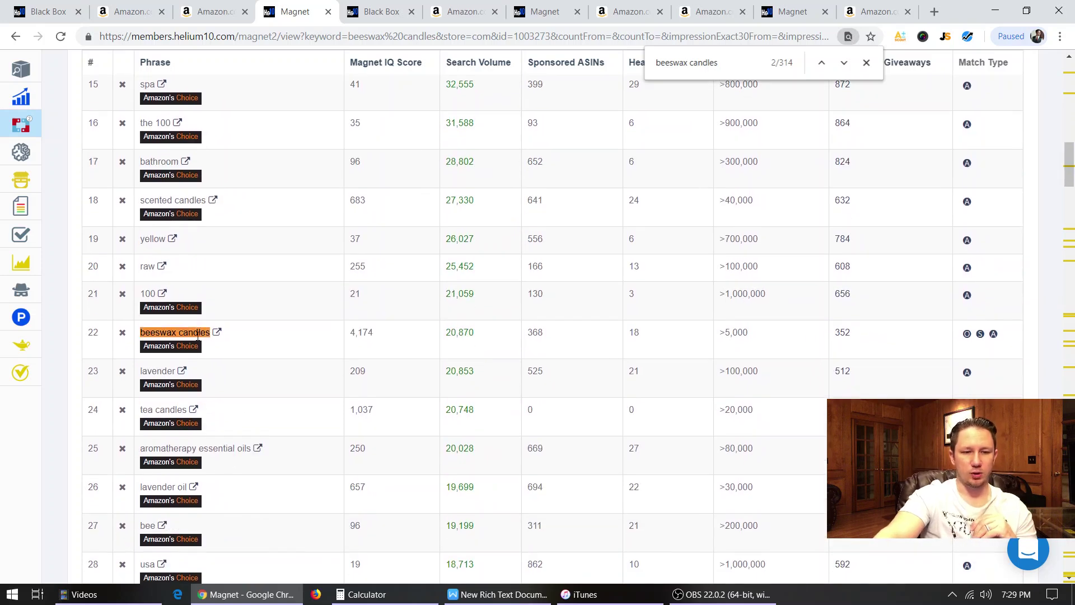
# Examine the monthly search volume of the "beeswax candles" phrase.
pyautogui.moveTo(471, 335)
pyautogui.mouseDown()
pyautogui.moveTo(447, 335)
pyautogui.moveTo(482, 336)
pyautogui.mouseUp()
pyautogui.click(447, 335)
pyautogui.click(485, 338)
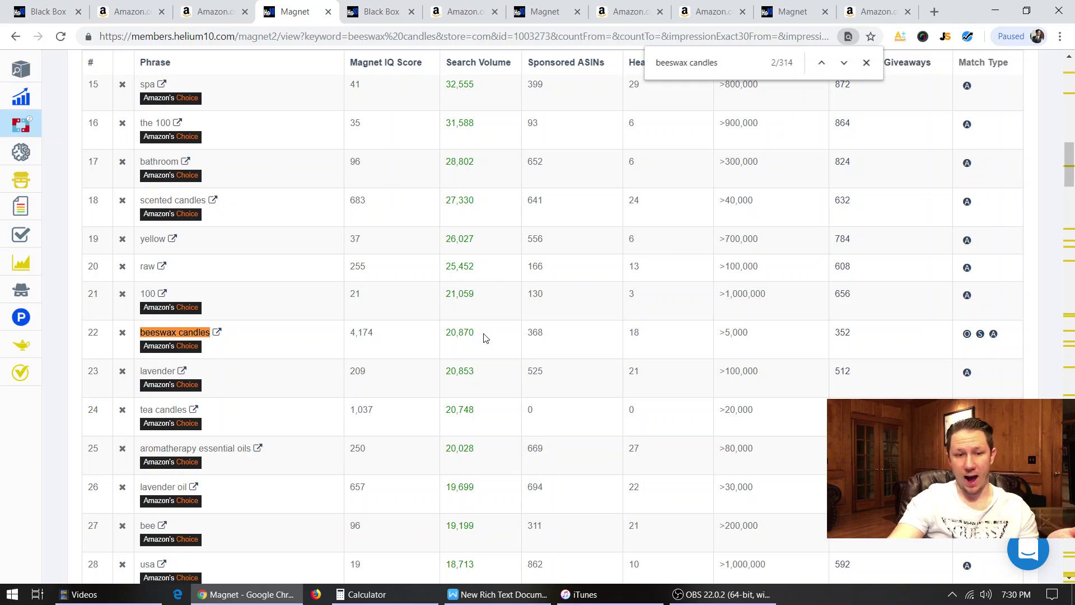
pyautogui.moveTo(480, 335); pyautogui.dragTo(448, 340)
pyautogui.click(496, 352)
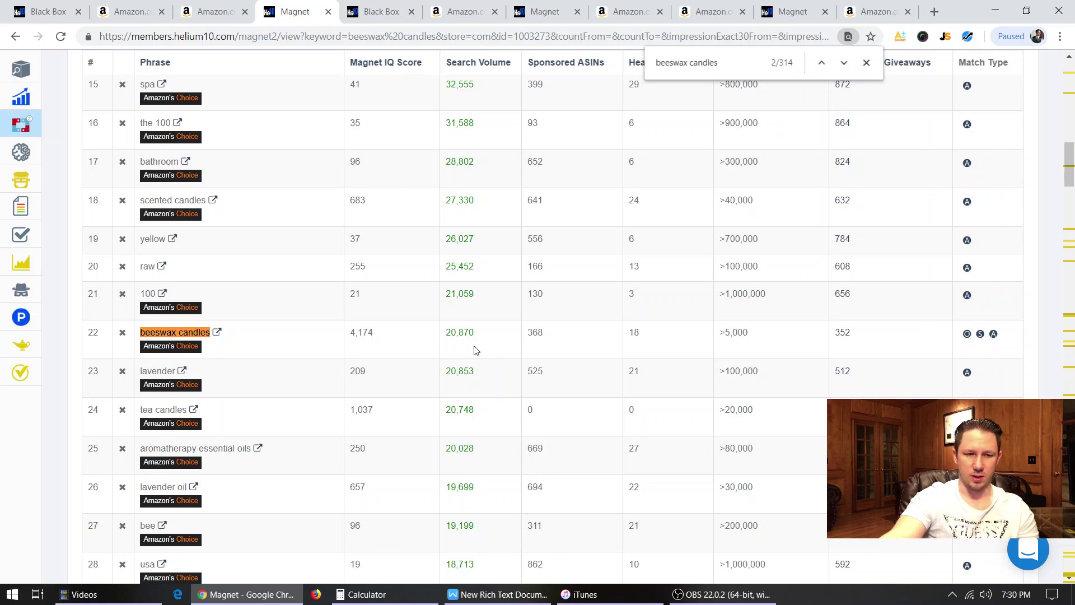
pyautogui.moveTo(141, 332); pyautogui.dragTo(234, 337)
pyautogui.click(234, 337)
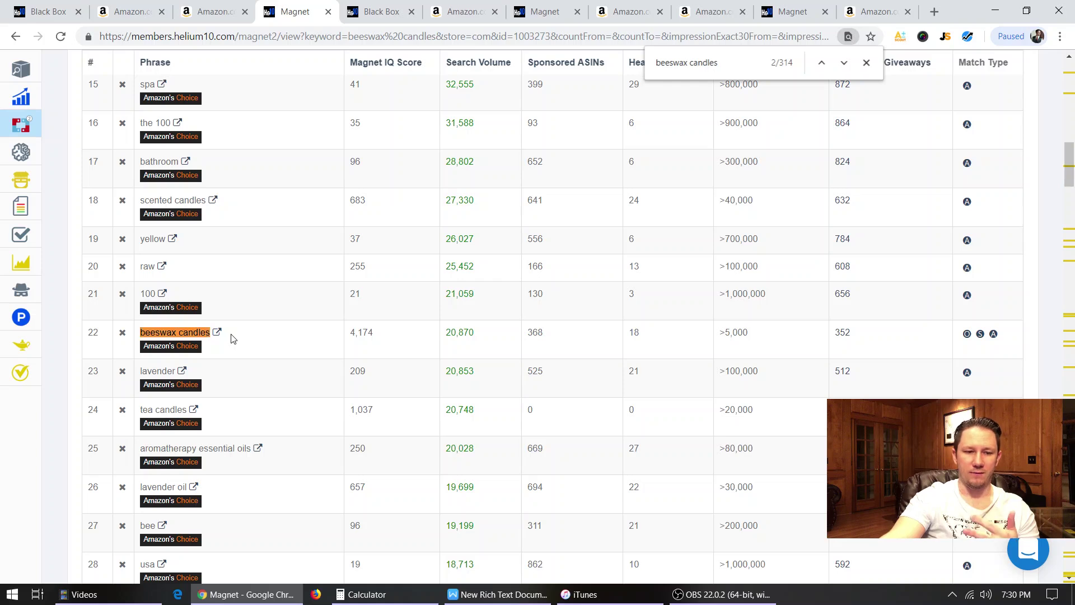
# Examine the search volumes of the related phrases ranked below "beeswax candles", down to "bees wax".
pyautogui.scroll(-1, 233, 339)
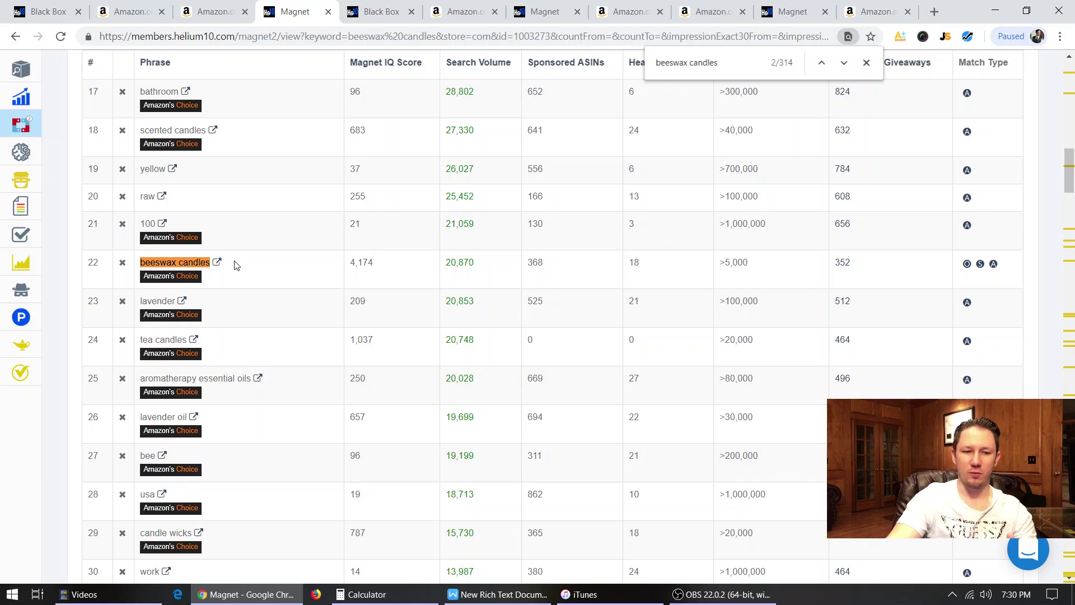
pyautogui.scroll(-1, 235, 264)
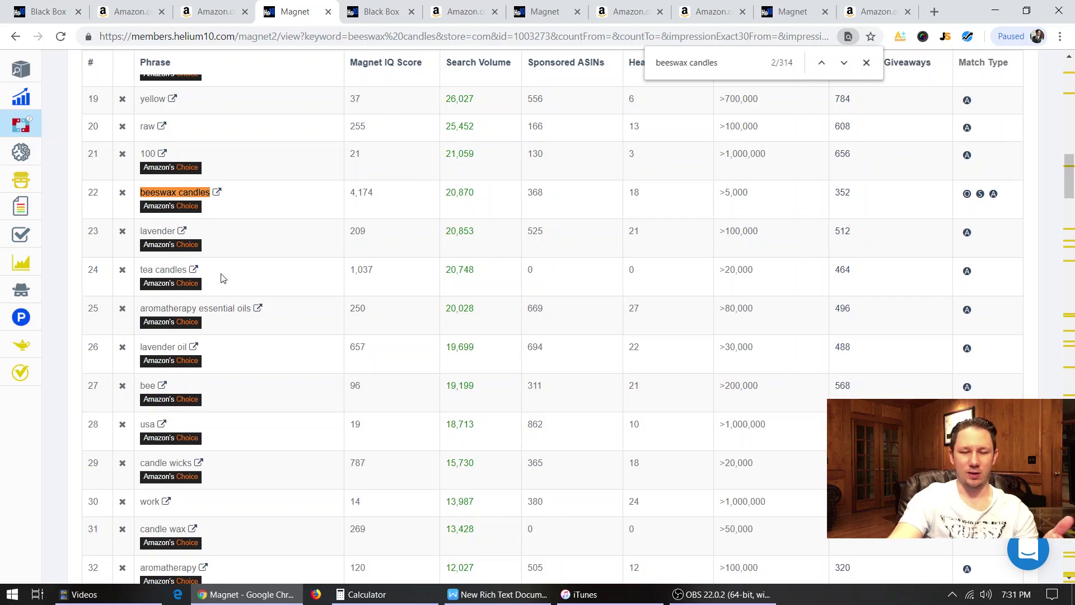
pyautogui.moveTo(93, 291)
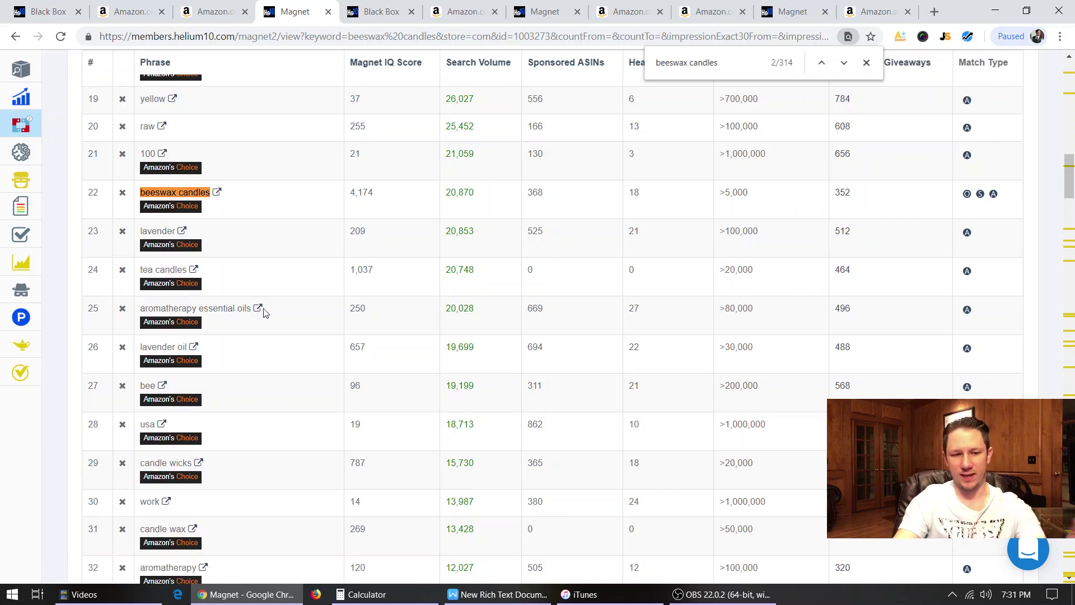
pyautogui.scroll(-1, 267, 323)
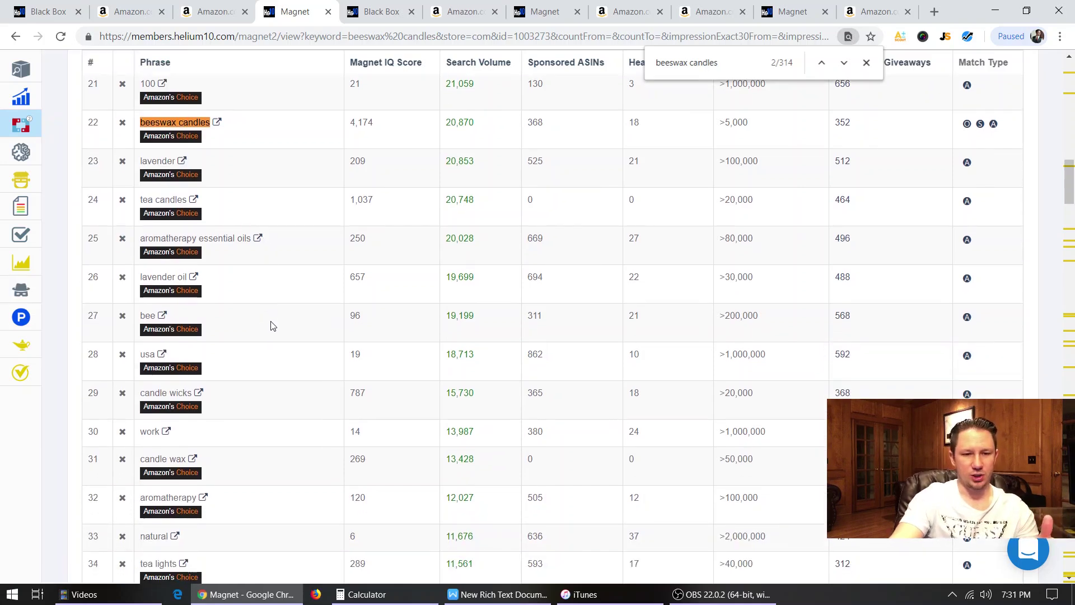
pyautogui.scroll(-1, 273, 326)
pyautogui.scroll(-1, 272, 326)
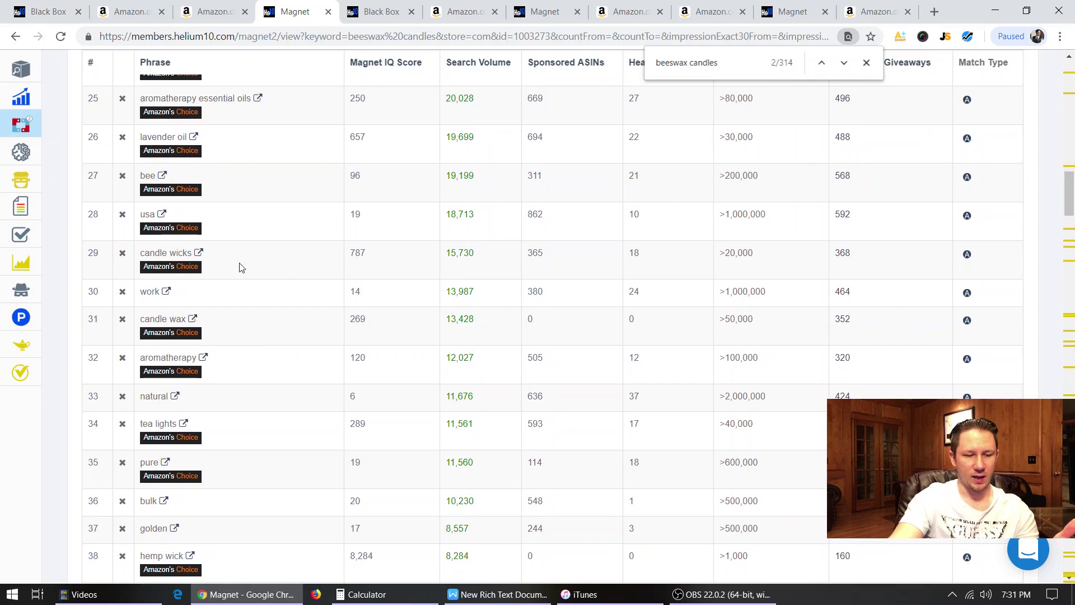
pyautogui.scroll(-1, 241, 275)
pyautogui.scroll(-2, 278, 275)
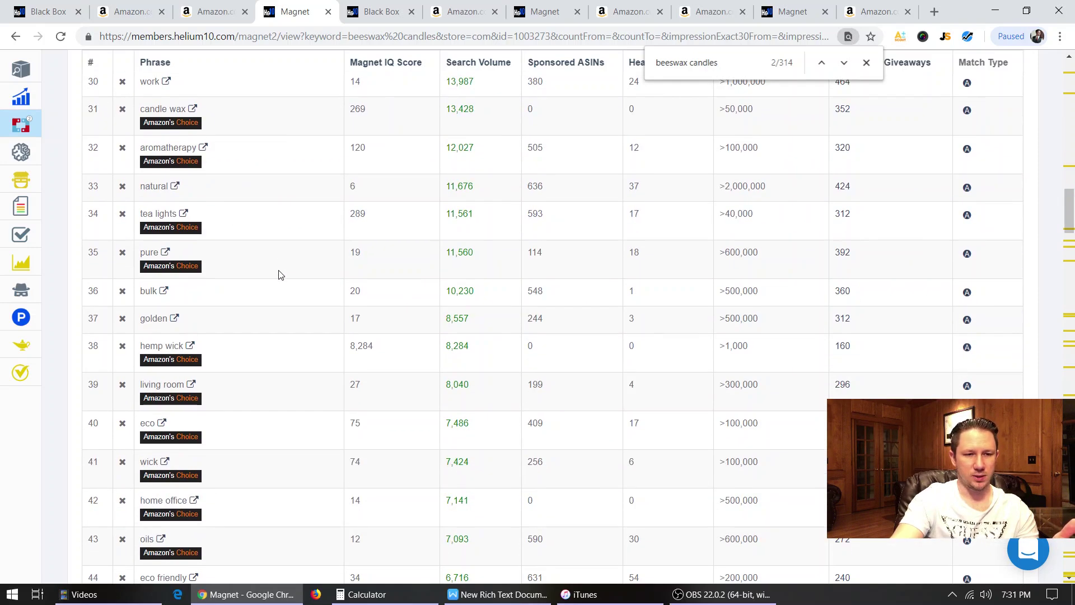
pyautogui.scroll(-3, 253, 264)
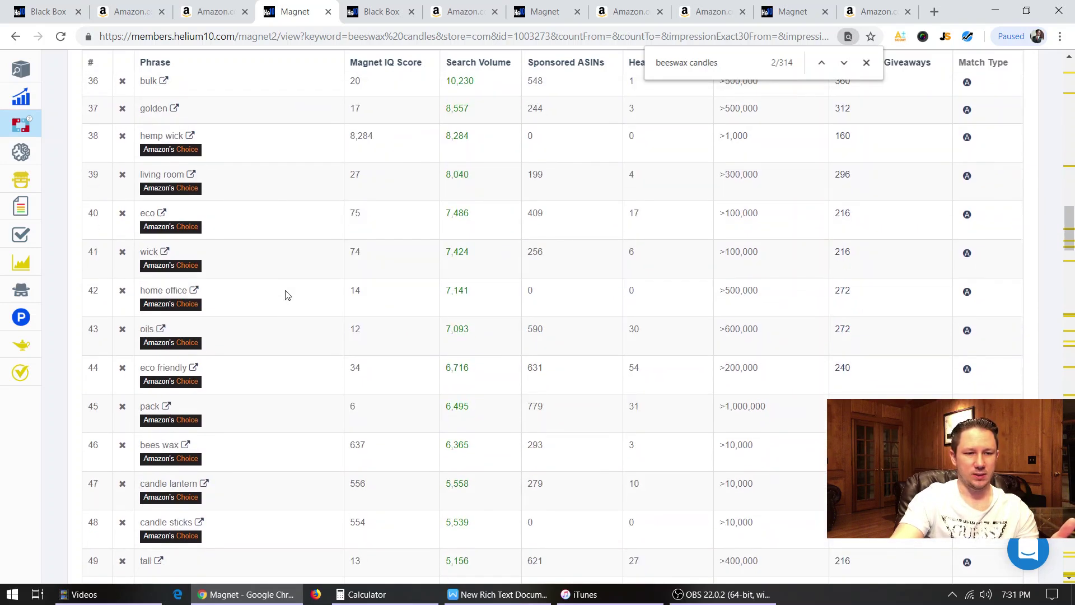
pyautogui.scroll(-3, 252, 259)
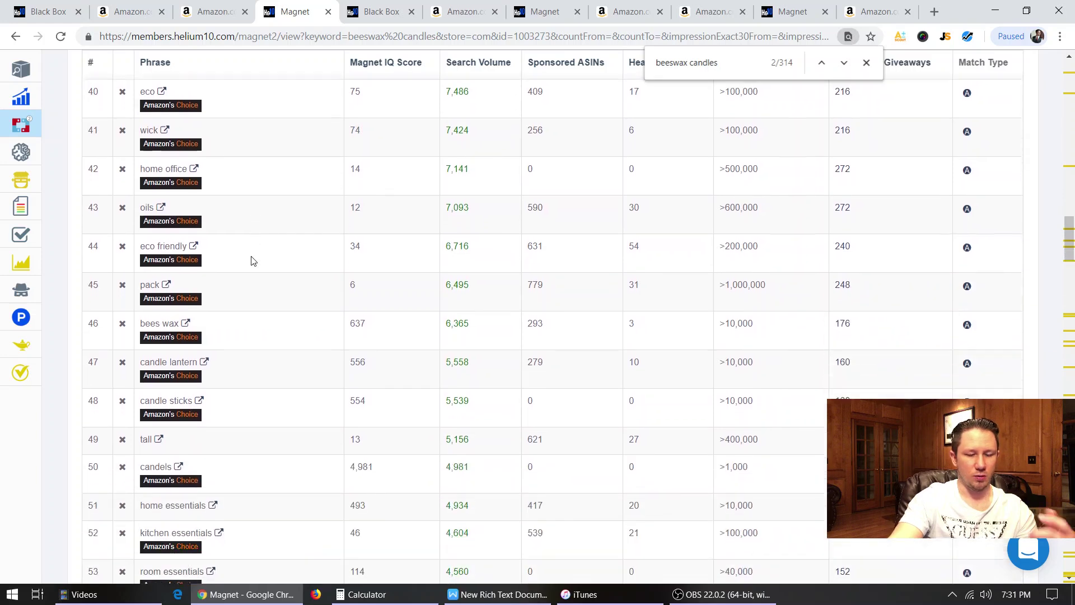
pyautogui.scroll(-1, 252, 260)
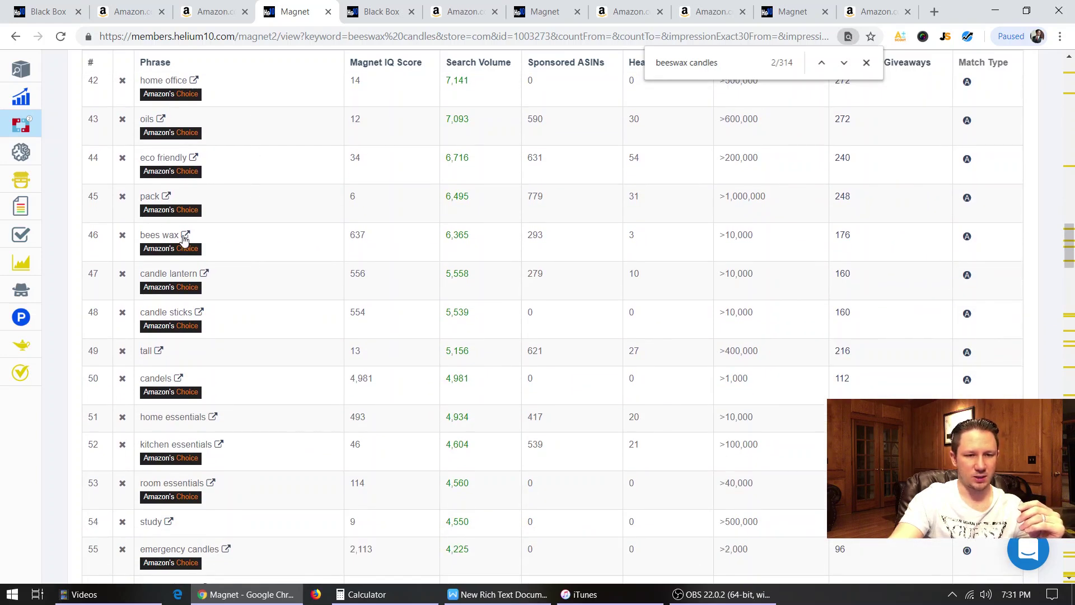
pyautogui.moveTo(472, 236); pyautogui.dragTo(446, 236)
pyautogui.click(416, 260)
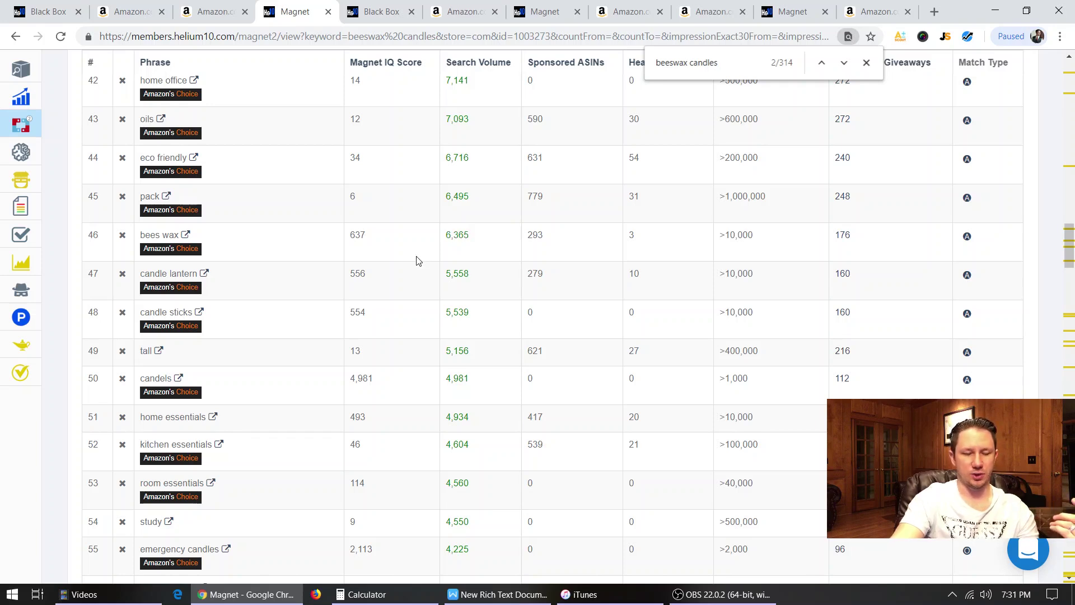
# Look through the next group of related keywords and examine the "dripless taper candles" phrase.
pyautogui.scroll(-1, 417, 261)
pyautogui.scroll(-1, 407, 261)
pyautogui.scroll(-2, 407, 261)
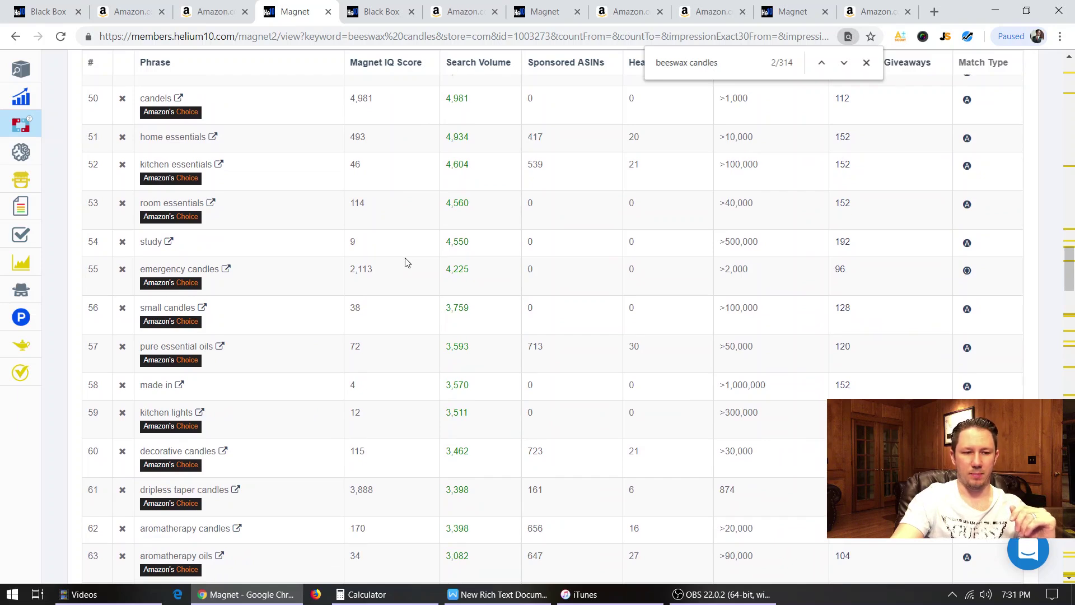
pyautogui.scroll(-2, 408, 263)
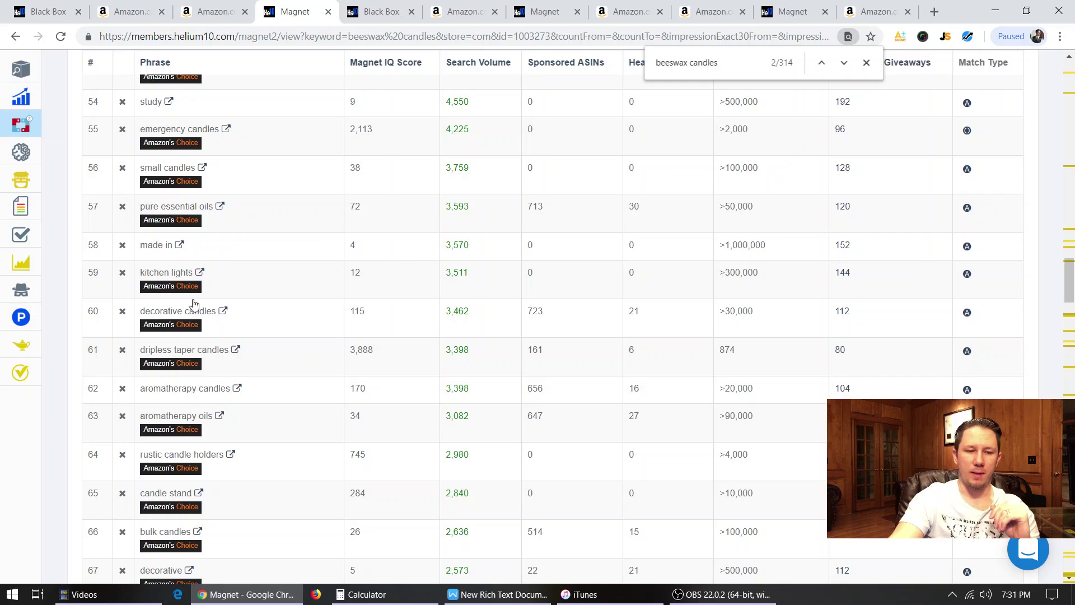
pyautogui.scroll(-1, 194, 364)
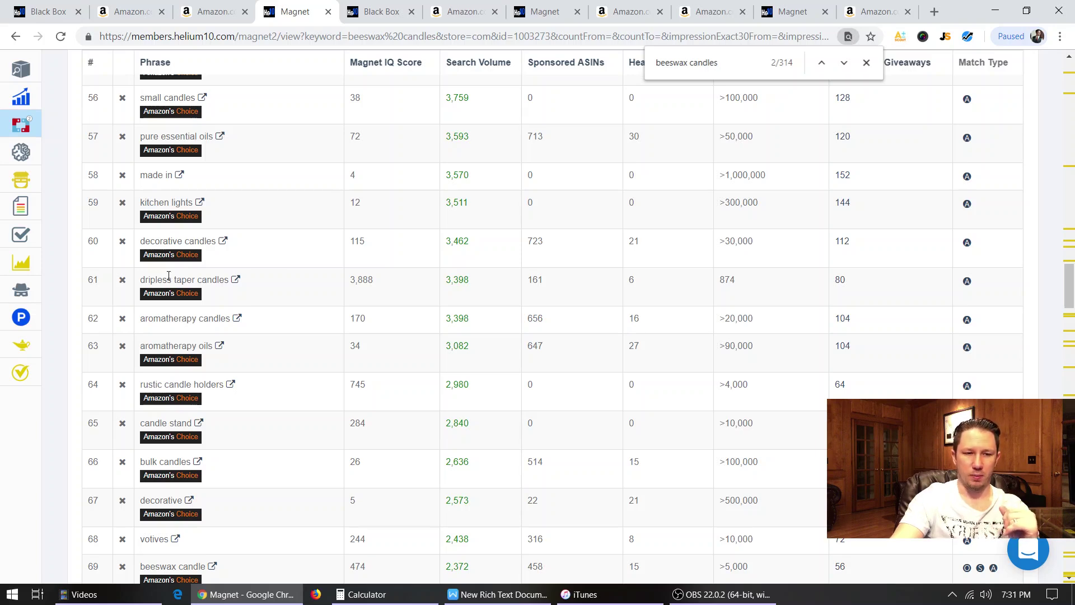
pyautogui.moveTo(144, 280); pyautogui.dragTo(224, 282)
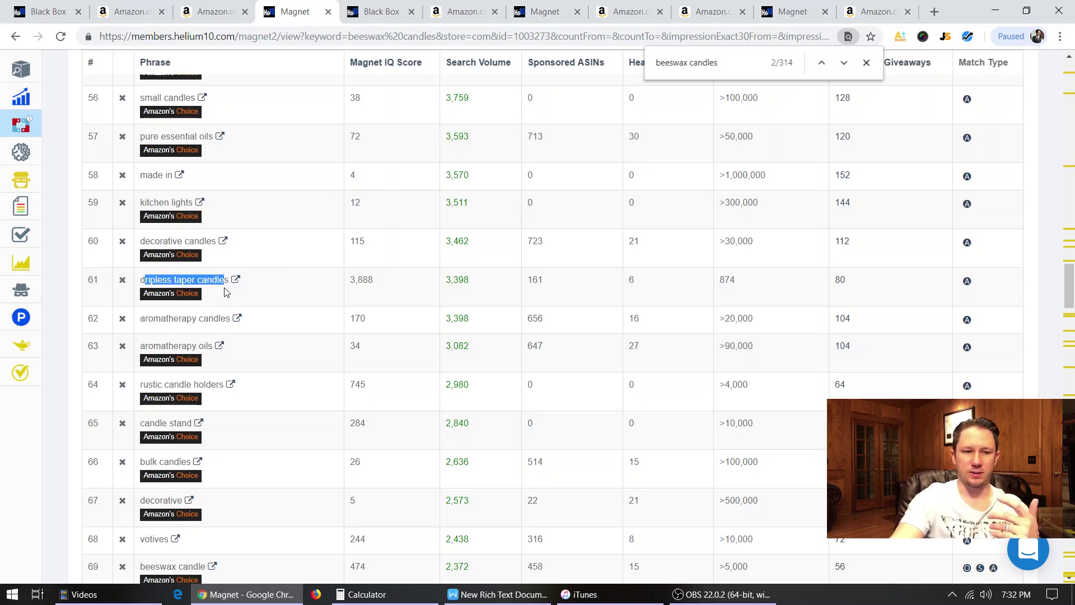
pyautogui.click(240, 296)
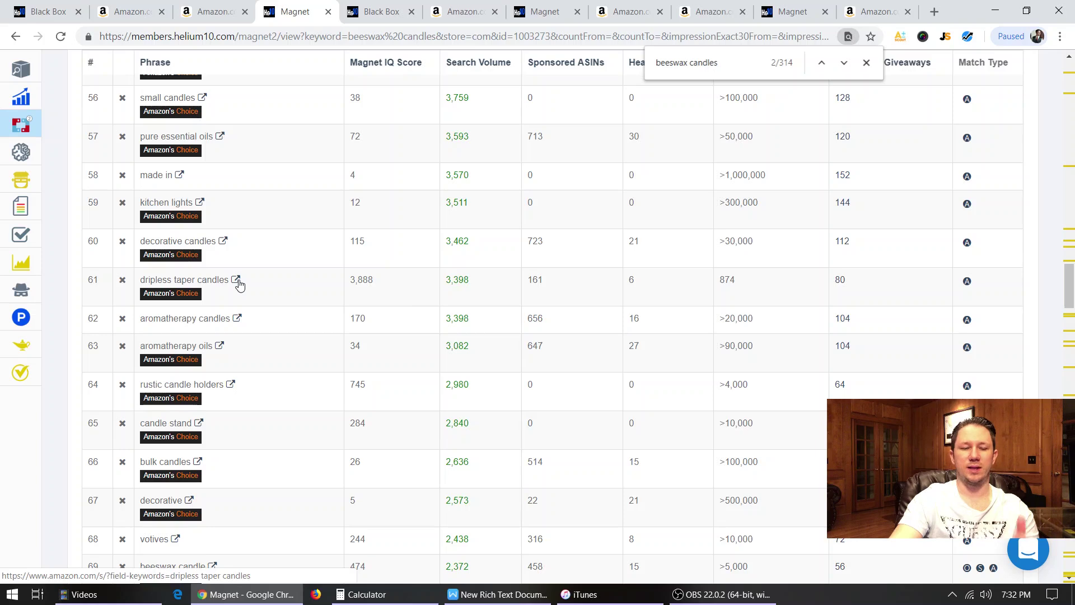
# Examine the search volume of "beeswax candle rolling kit" at the end of the first page of keywords.
pyautogui.scroll(-1, 267, 307)
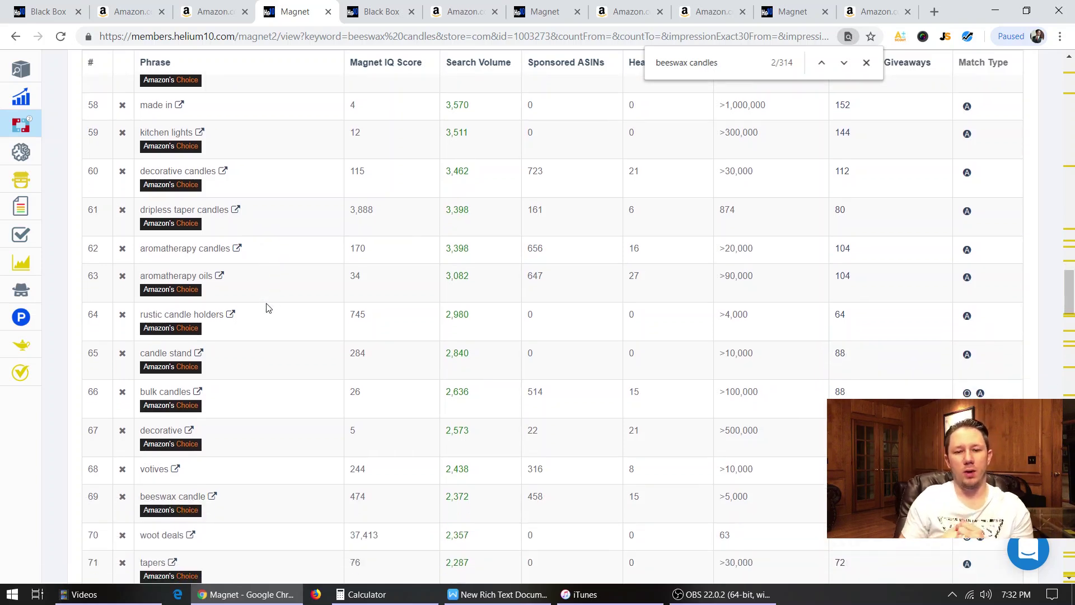
pyautogui.scroll(-20, 309, 322)
pyautogui.scroll(-20, 312, 330)
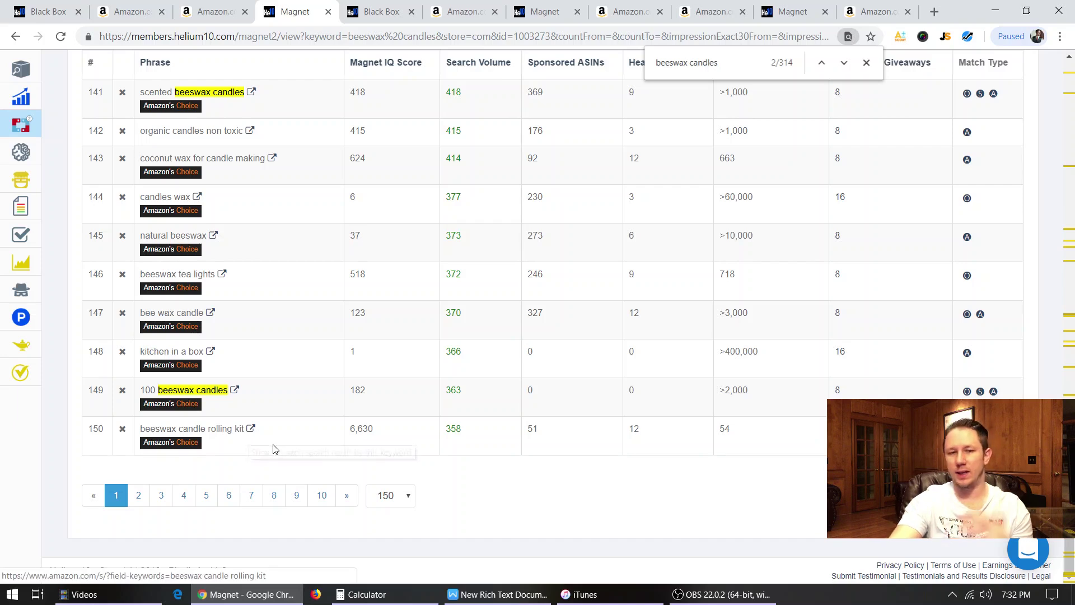
pyautogui.moveTo(465, 431); pyautogui.dragTo(443, 433)
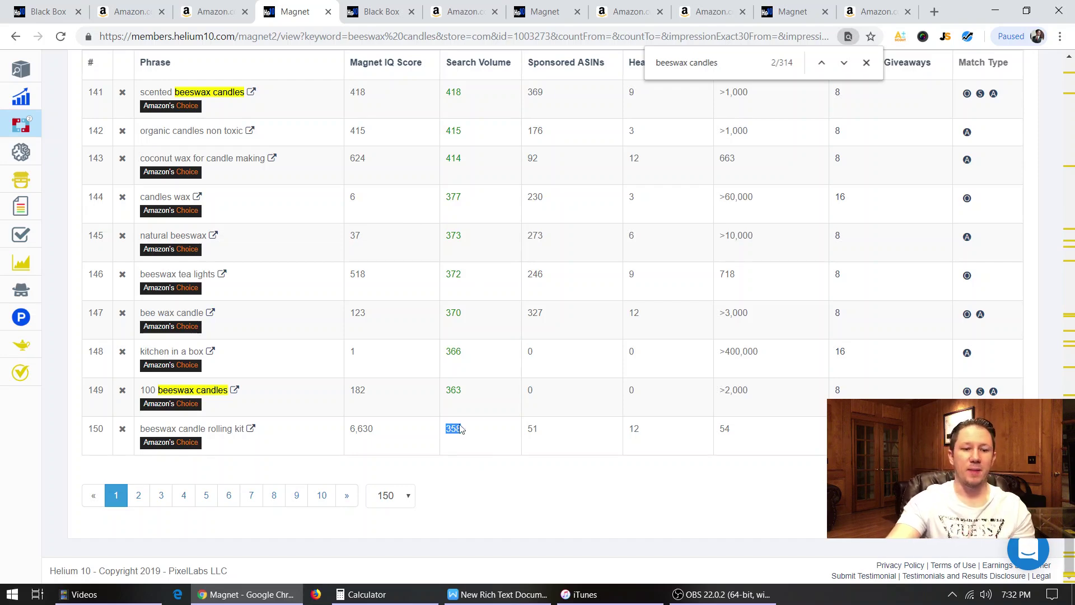
pyautogui.scroll(3, 296, 280)
pyautogui.scroll(-3, 383, 347)
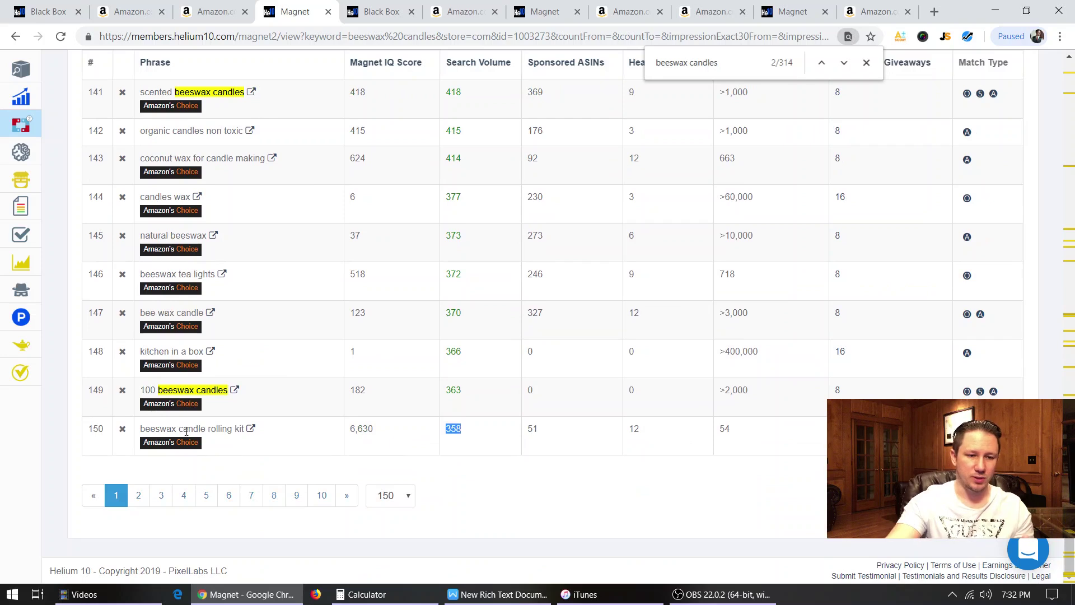
# Review the long-tail phrases "100 beeswax candles", "bee wax candle", "beeswax tea lights" and "candles wax".
pyautogui.moveTo(195, 390); pyautogui.dragTo(145, 391)
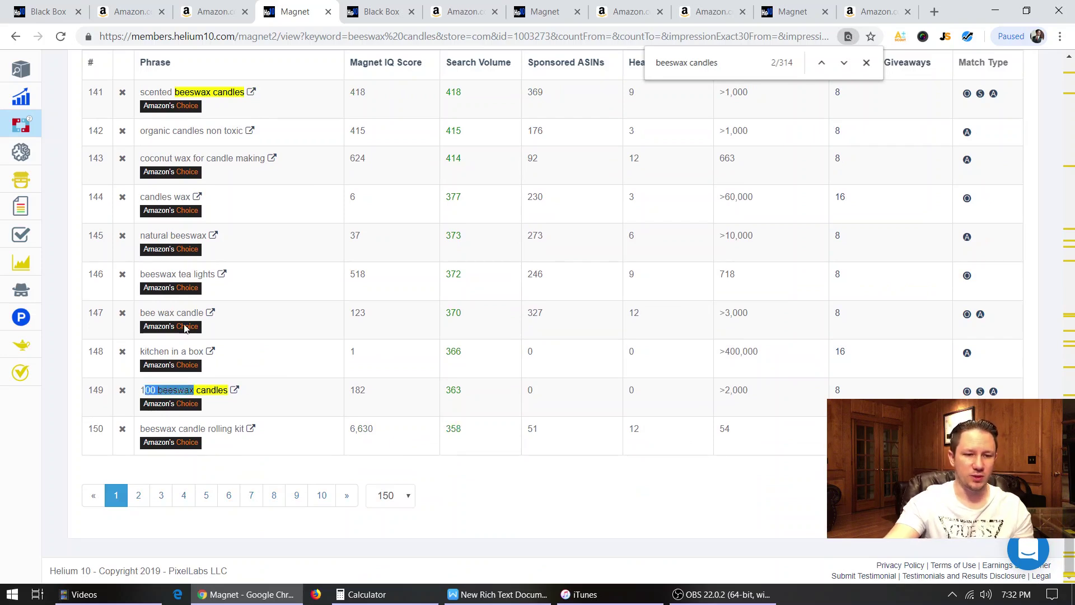
pyautogui.moveTo(186, 313); pyautogui.dragTo(136, 315)
pyautogui.moveTo(208, 274); pyautogui.dragTo(140, 276)
pyautogui.moveTo(185, 197); pyautogui.dragTo(140, 197)
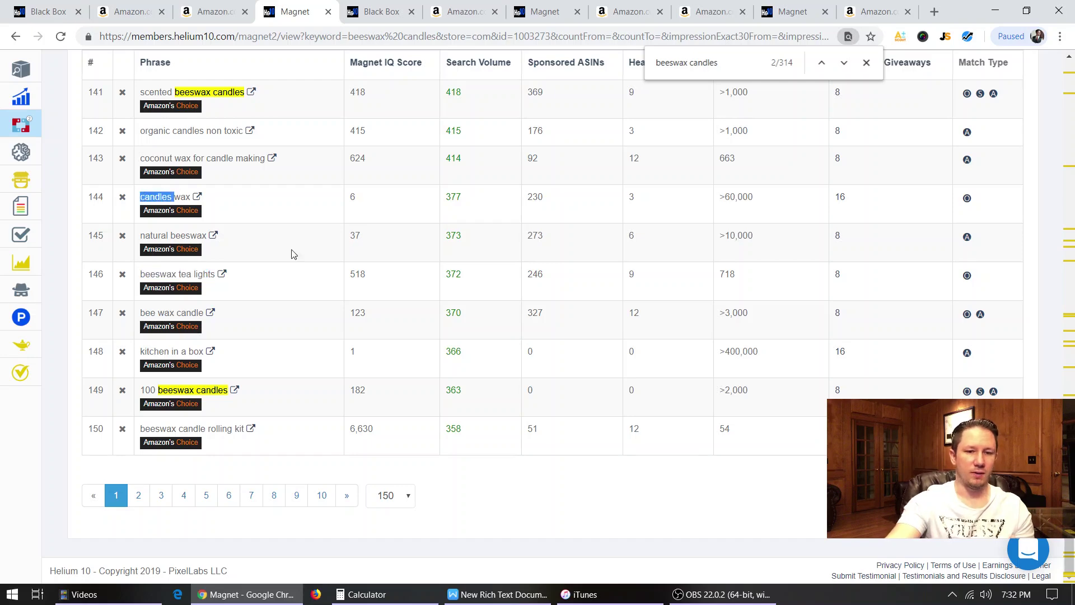
# Look back through the higher-volume keywords, including "cool candles" and the phrases ranked just after "beeswax candles".
pyautogui.scroll(10, 370, 291)
pyautogui.scroll(20, 370, 291)
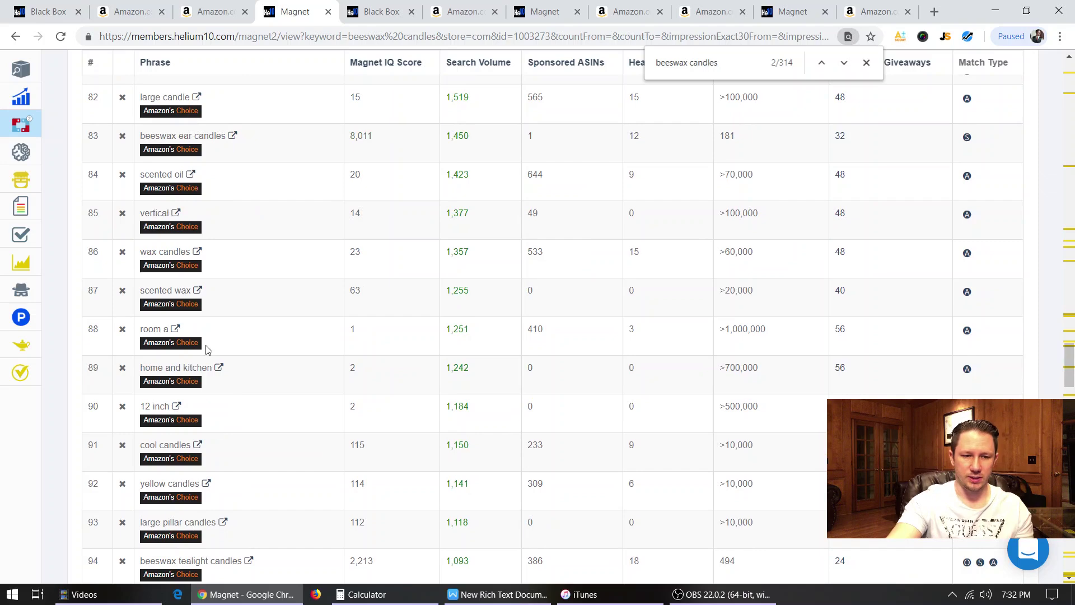
pyautogui.moveTo(179, 446); pyautogui.dragTo(138, 448)
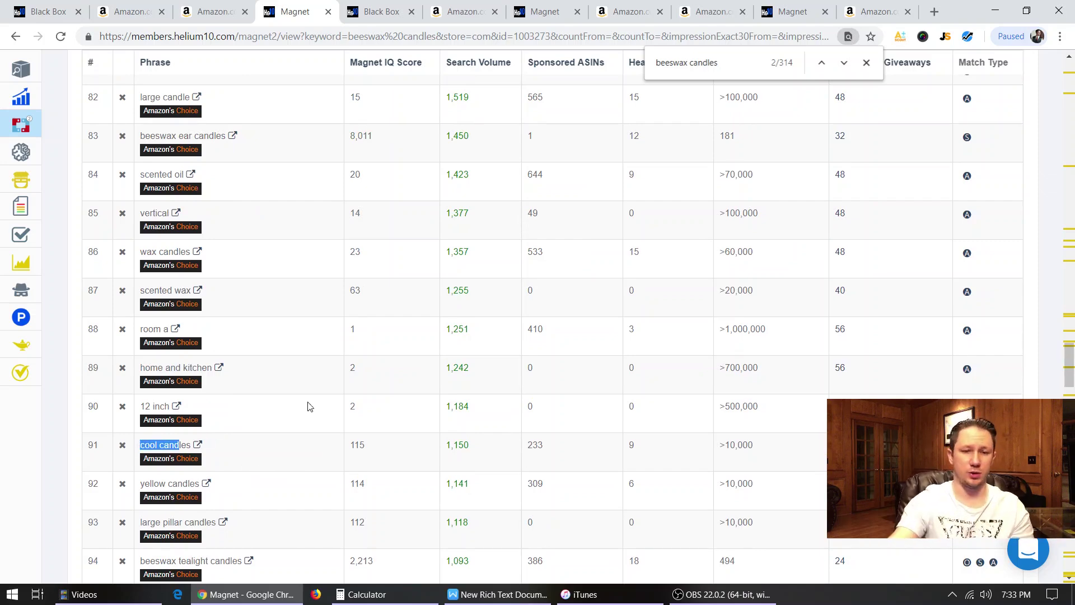
pyautogui.scroll(20, 300, 413)
pyautogui.scroll(15, 330, 389)
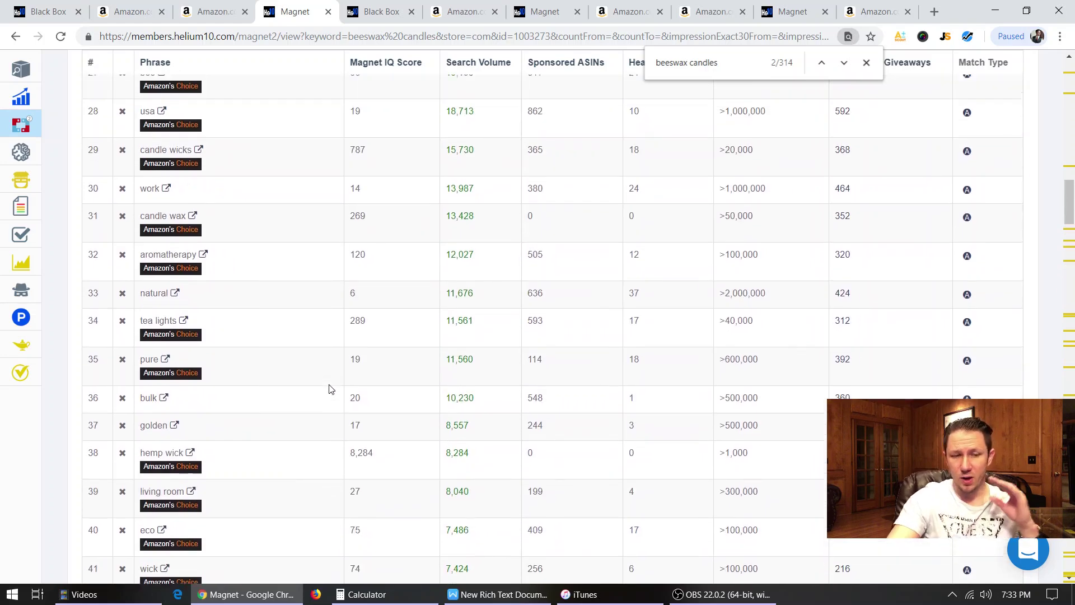
pyautogui.scroll(-4, 330, 389)
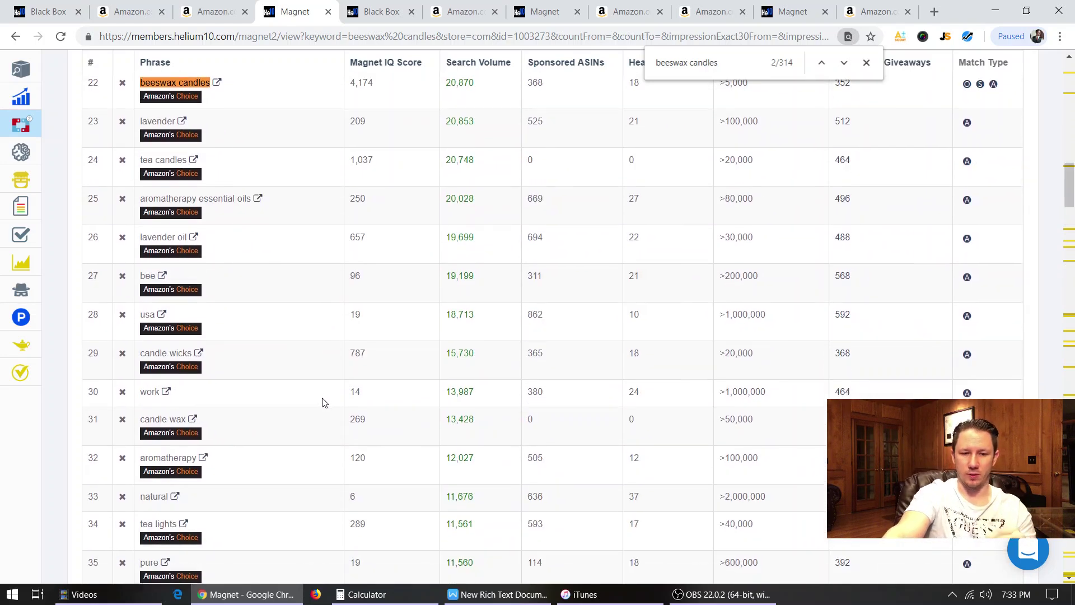
pyautogui.scroll(-3, 322, 406)
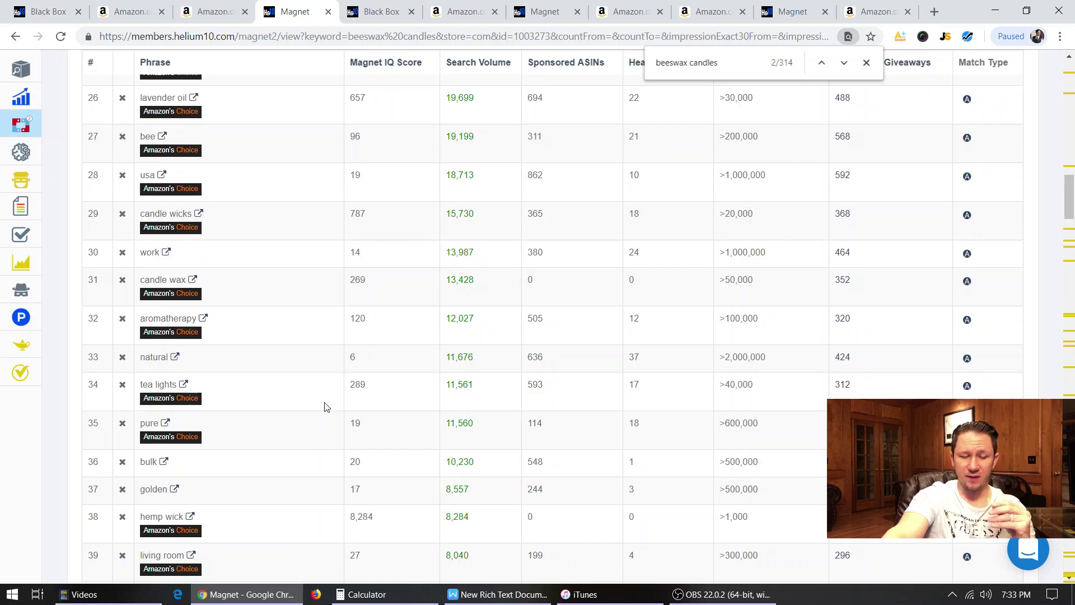
pyautogui.scroll(-4, 294, 437)
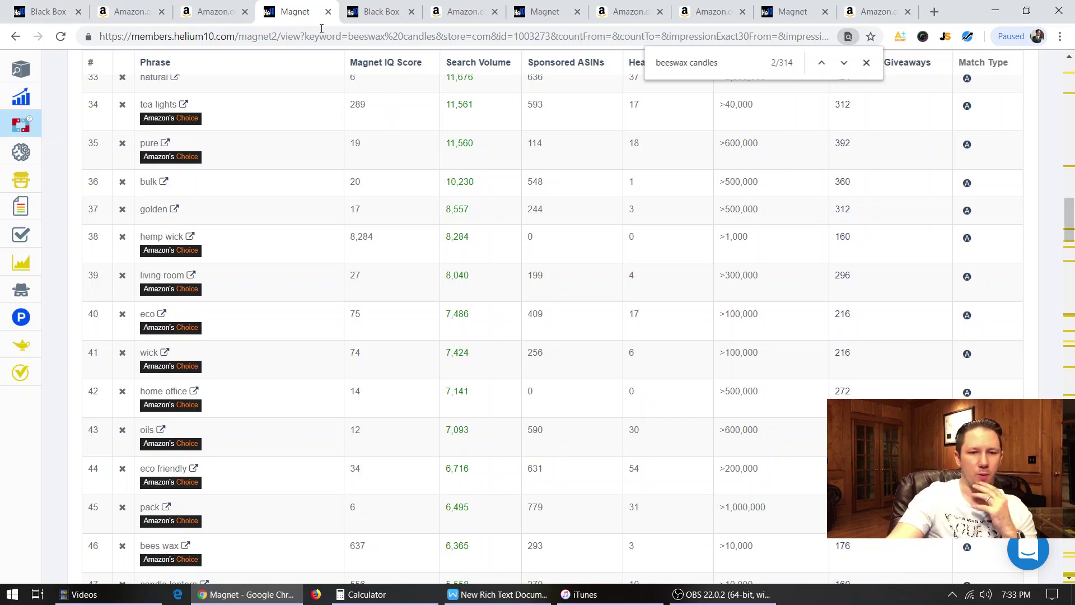
# Switch to the Black Box search with 15 selected categories and review its category selection and advanced filters.
pyautogui.click(373, 12)
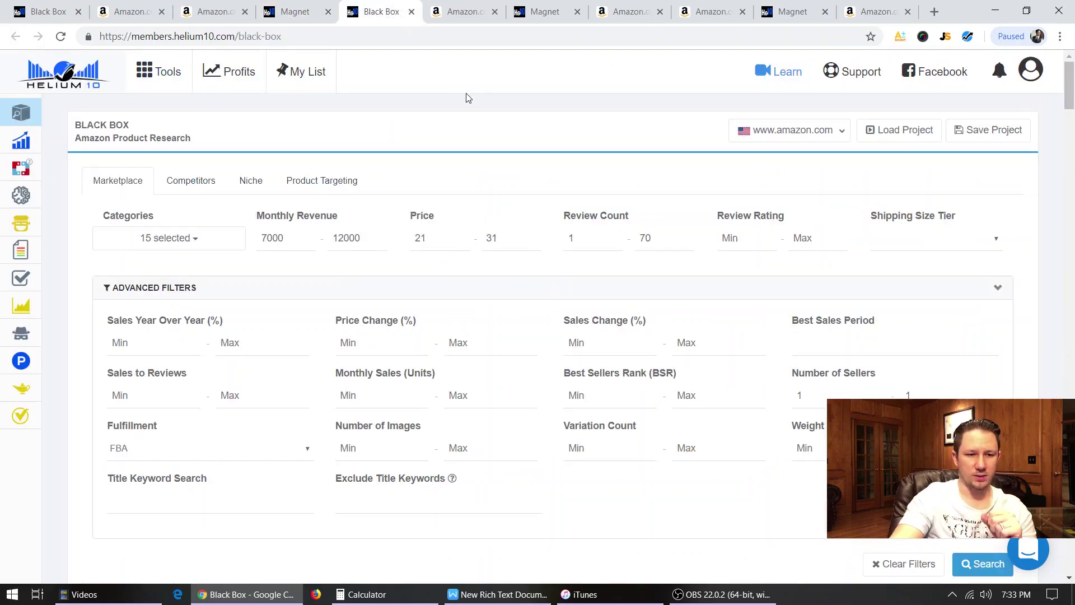
pyautogui.scroll(-1, 468, 98)
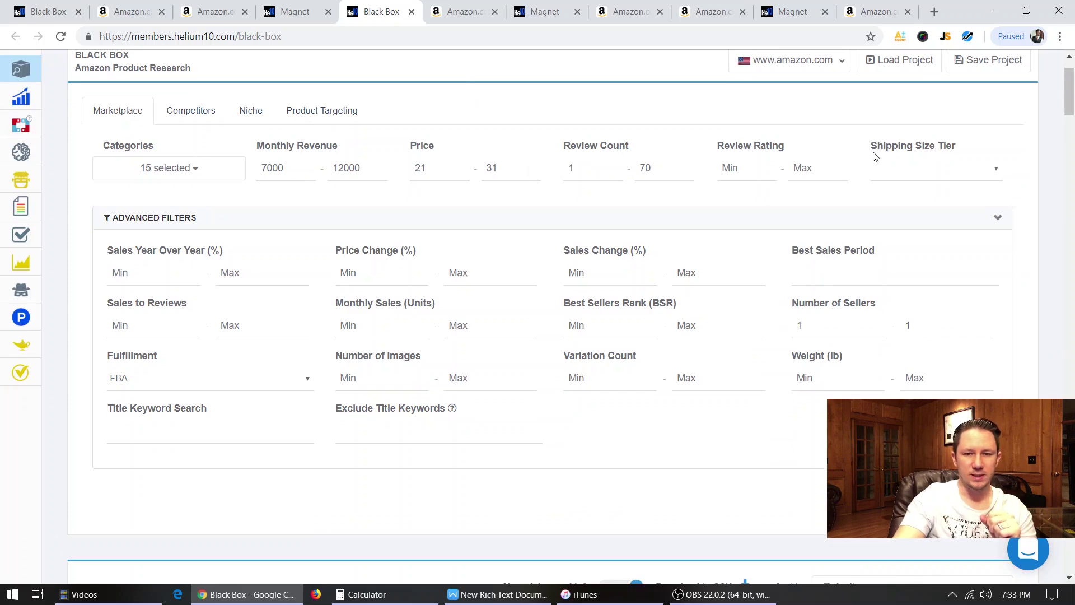
pyautogui.click(199, 171)
pyautogui.scroll(6, 196, 226)
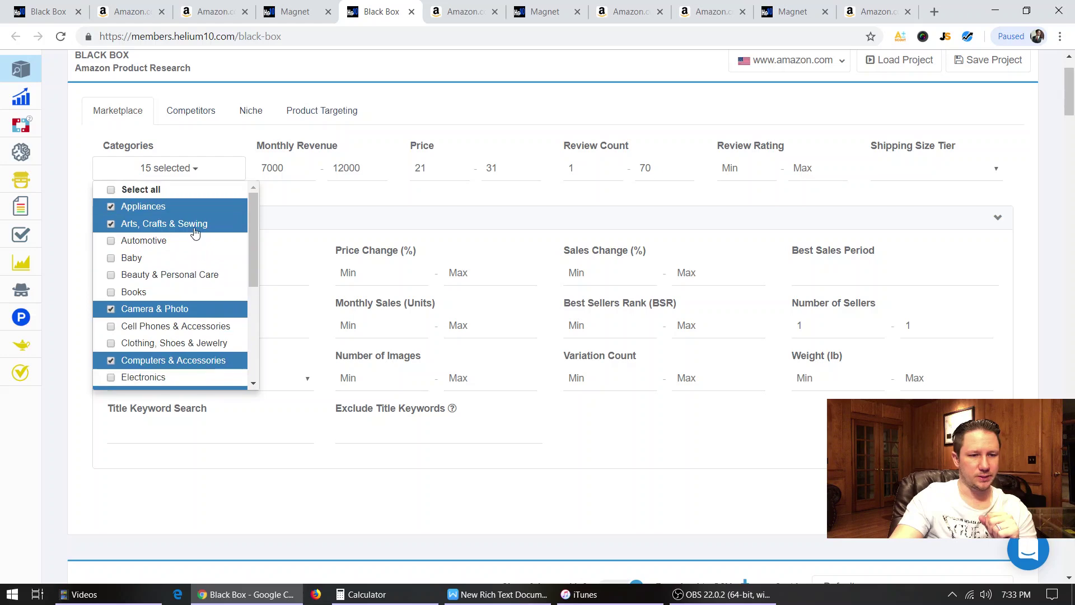
pyautogui.scroll(-4, 195, 234)
pyautogui.scroll(-5, 210, 126)
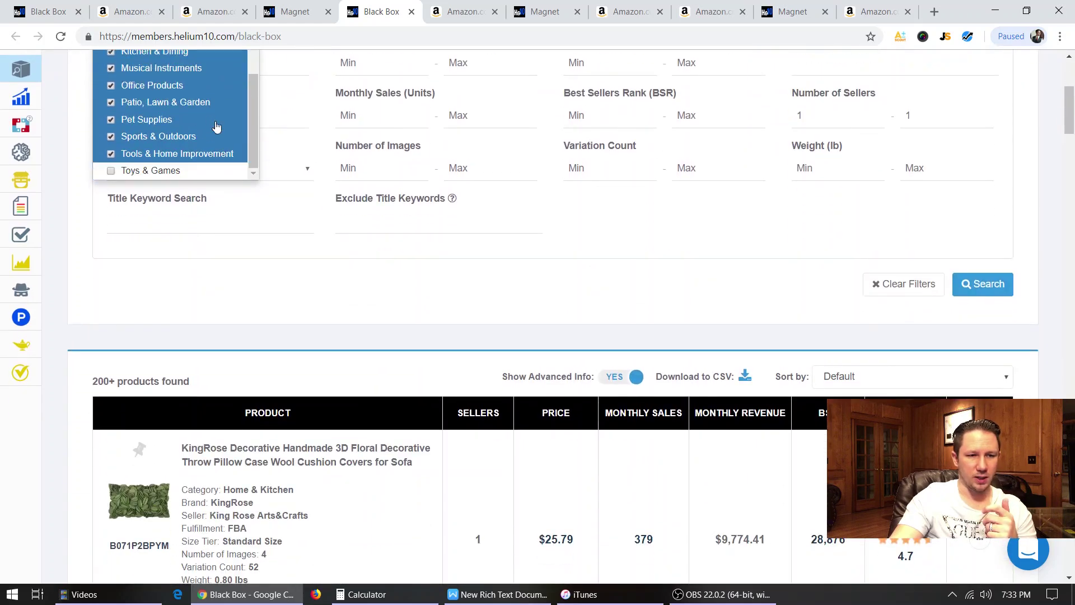
pyautogui.click(554, 294)
pyautogui.scroll(1, 560, 280)
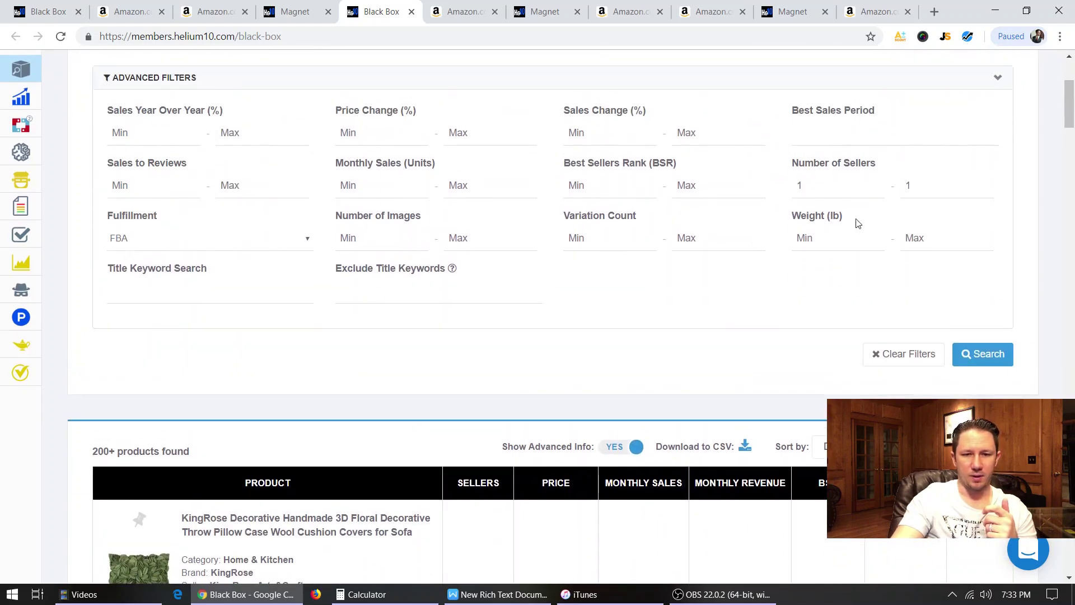
# Browse the Black Box product results down to the Perber Collapsible Storage Basket Bins.
pyautogui.scroll(-7, 605, 241)
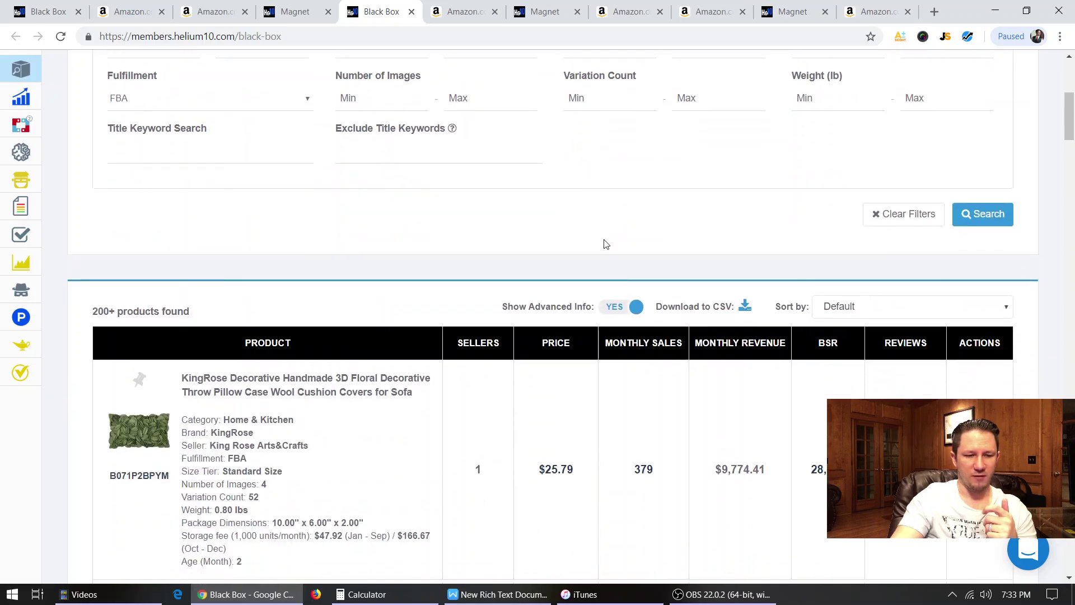
pyautogui.scroll(-17, 605, 245)
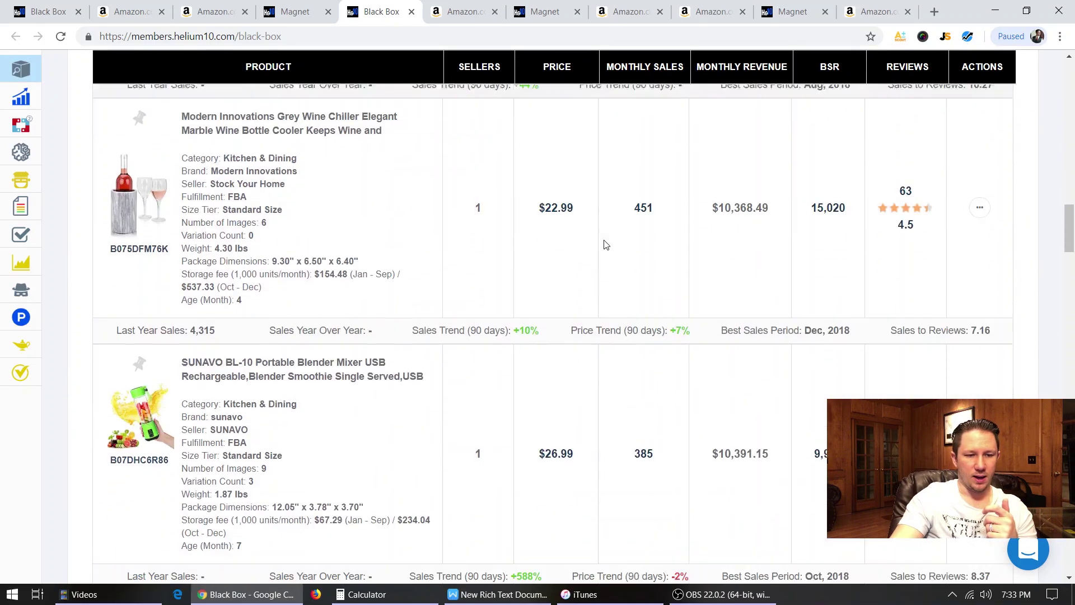
pyautogui.scroll(7, 605, 244)
pyautogui.scroll(-1, 605, 241)
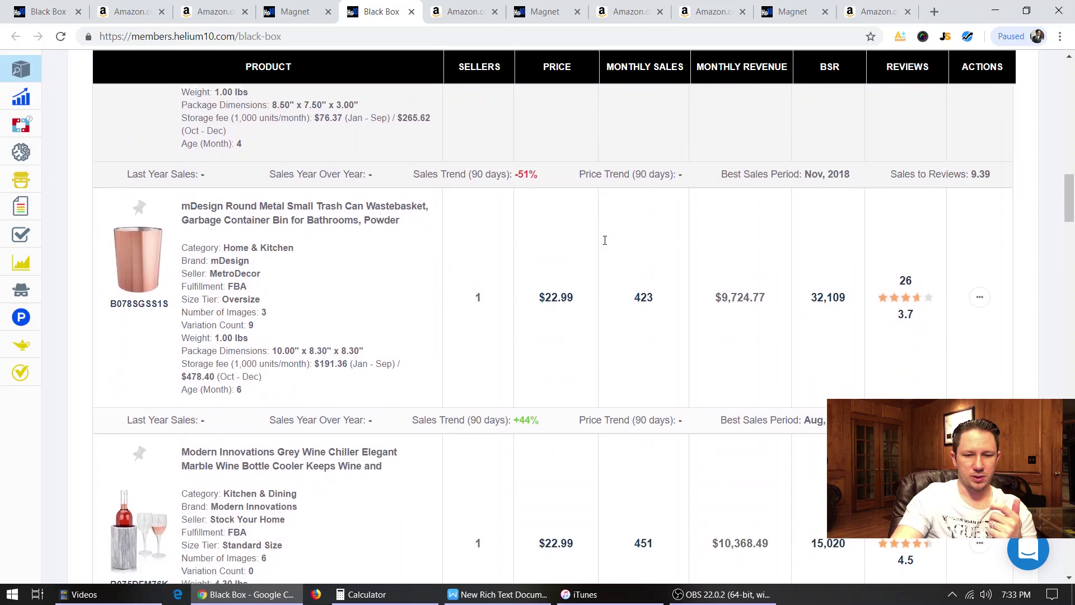
pyautogui.scroll(-5, 364, 224)
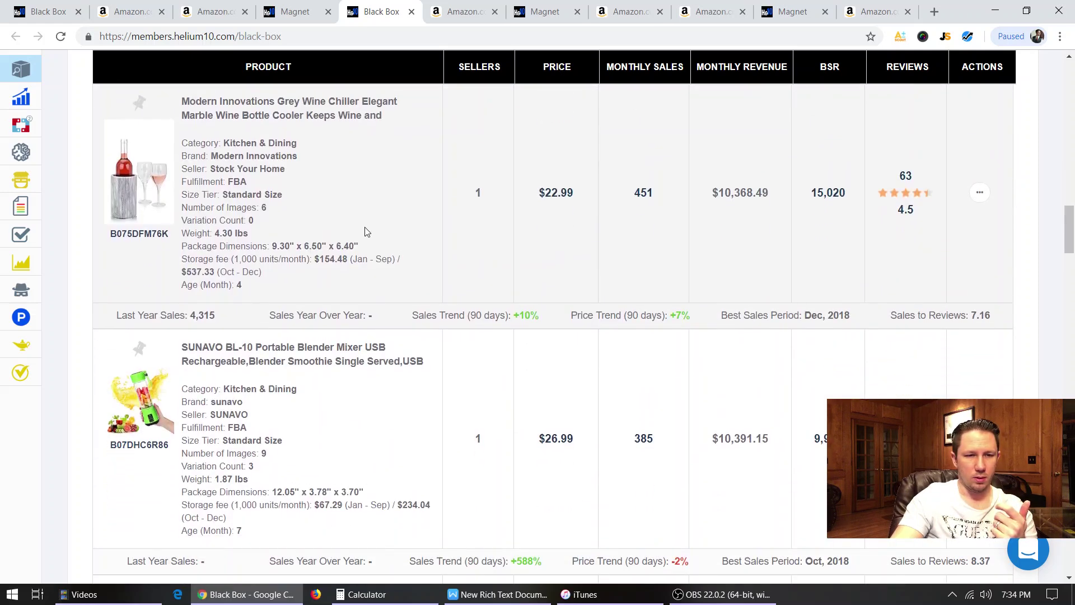
pyautogui.scroll(-2, 341, 284)
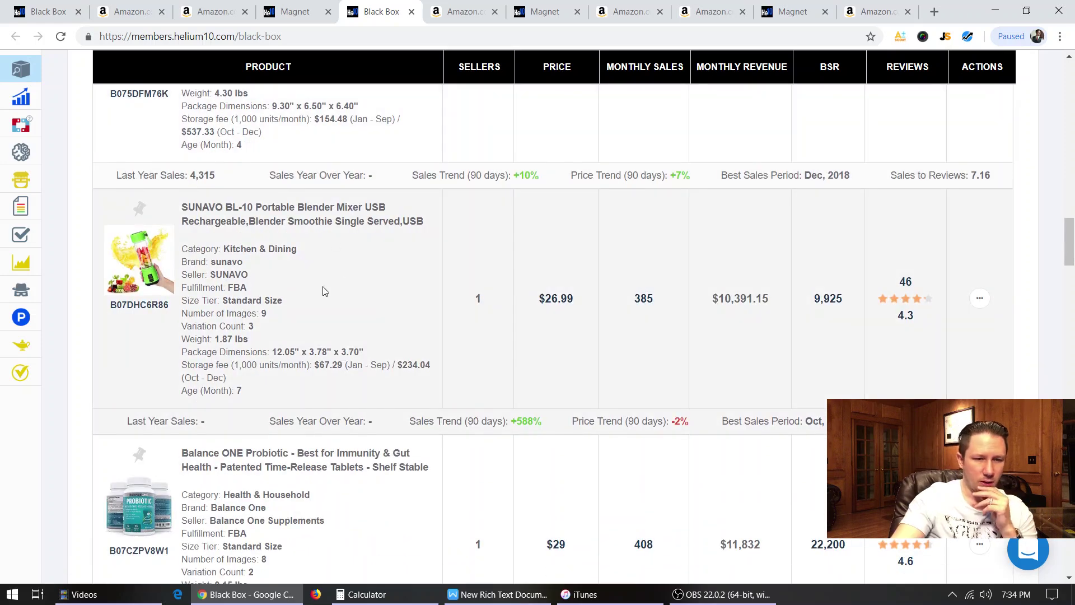
pyautogui.scroll(-8, 324, 290)
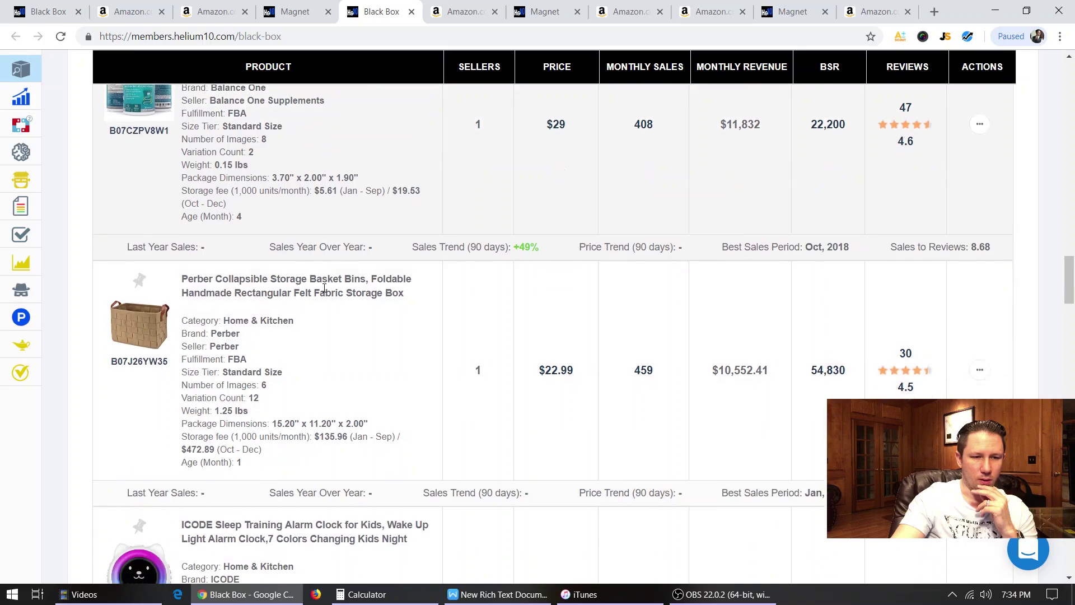
pyautogui.scroll(1, 324, 288)
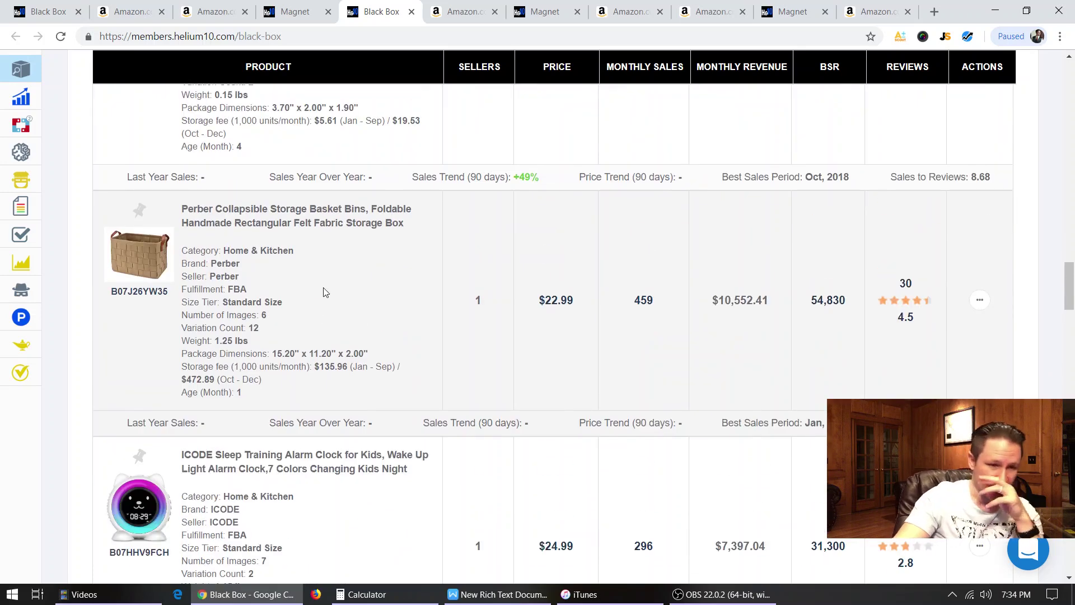
# Examine the Perber storage basket's product title, monthly revenue, monthly sales and reviews.
pyautogui.moveTo(216, 208); pyautogui.dragTo(367, 210)
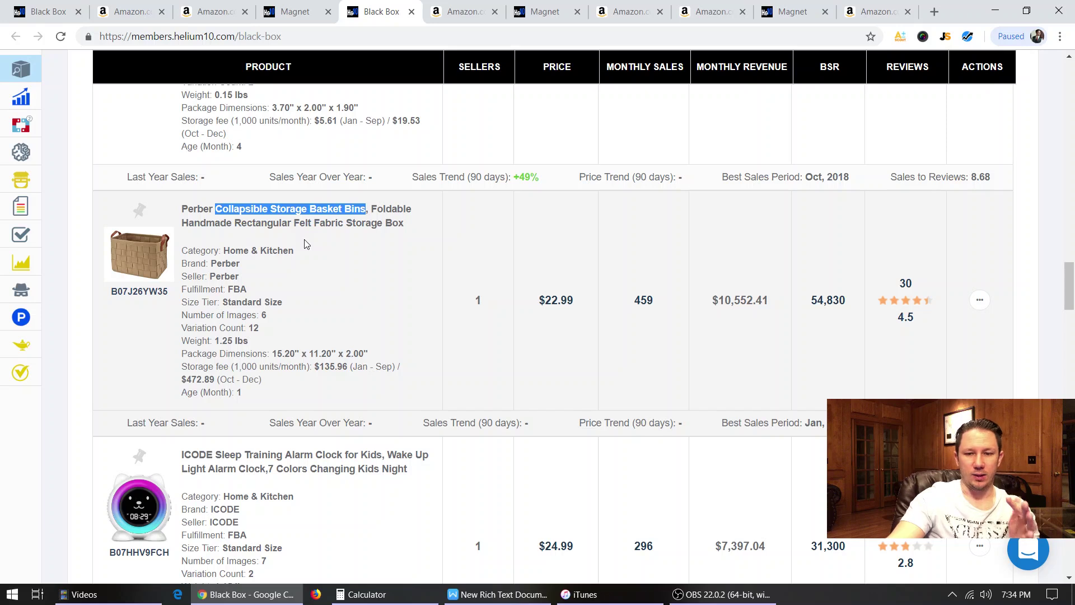
pyautogui.moveTo(714, 297); pyautogui.dragTo(776, 312)
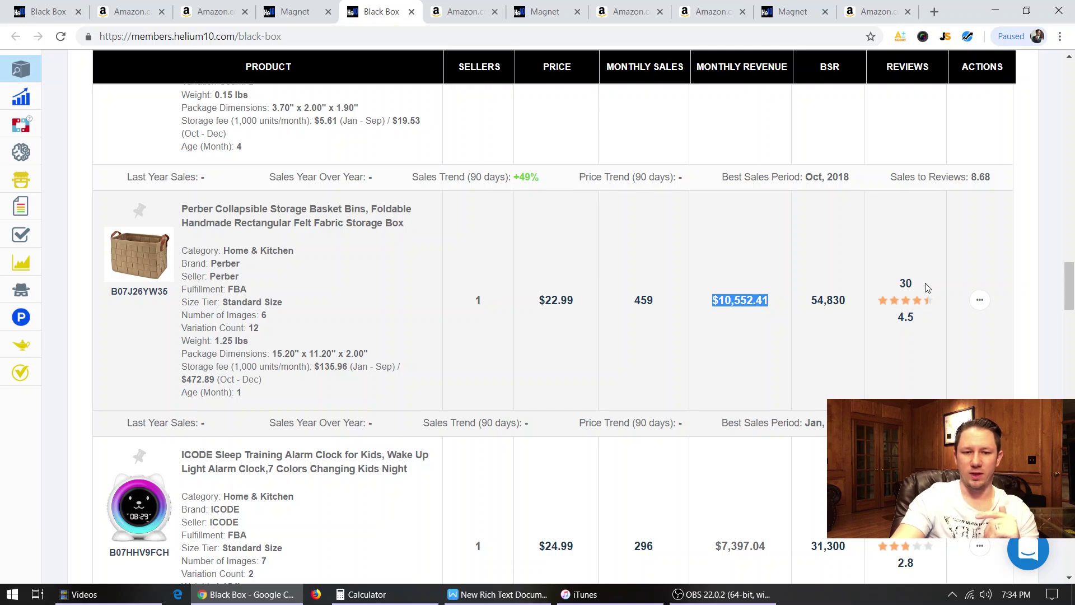
pyautogui.moveTo(645, 318); pyautogui.dragTo(642, 317)
pyautogui.click(643, 322)
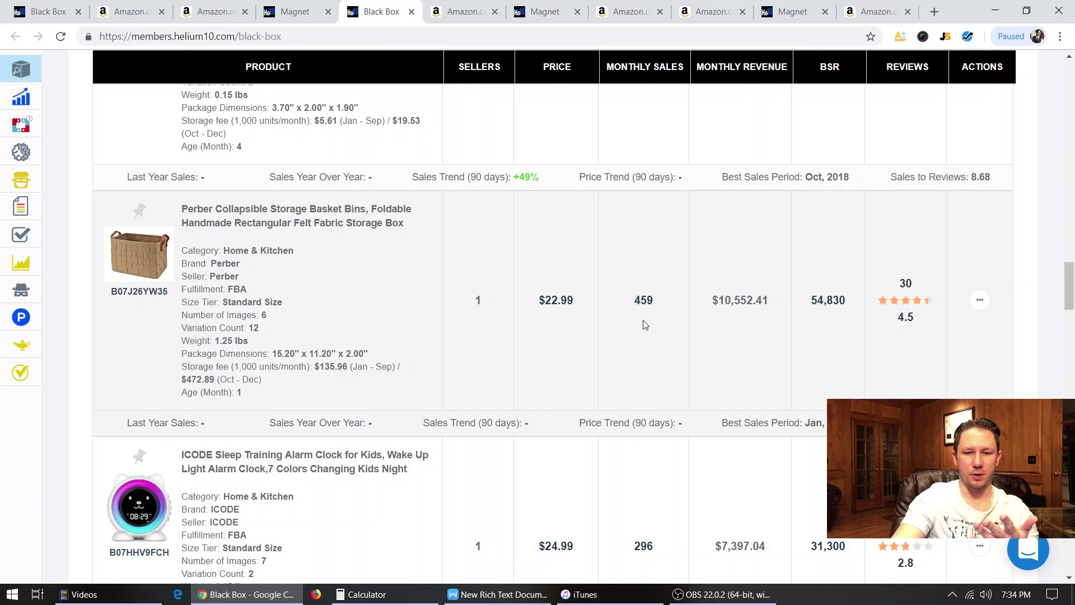
# Switch to the Amazon listing for the Perber Collapsible Storage Basket Bins and look over its product details.
pyautogui.click(460, 11)
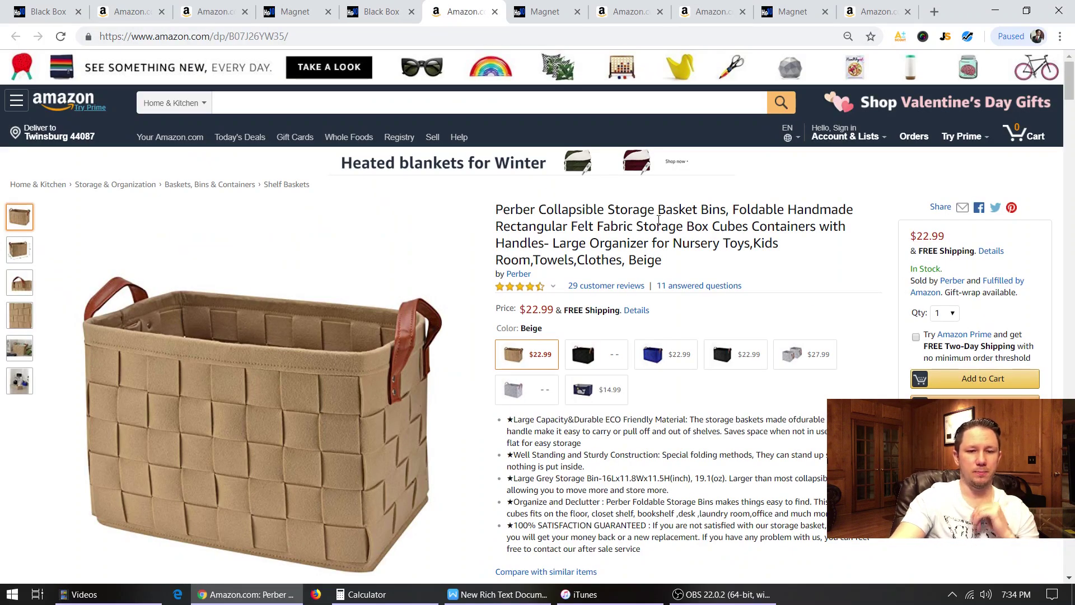
pyautogui.scroll(-3, 658, 221)
pyautogui.scroll(2, 460, 315)
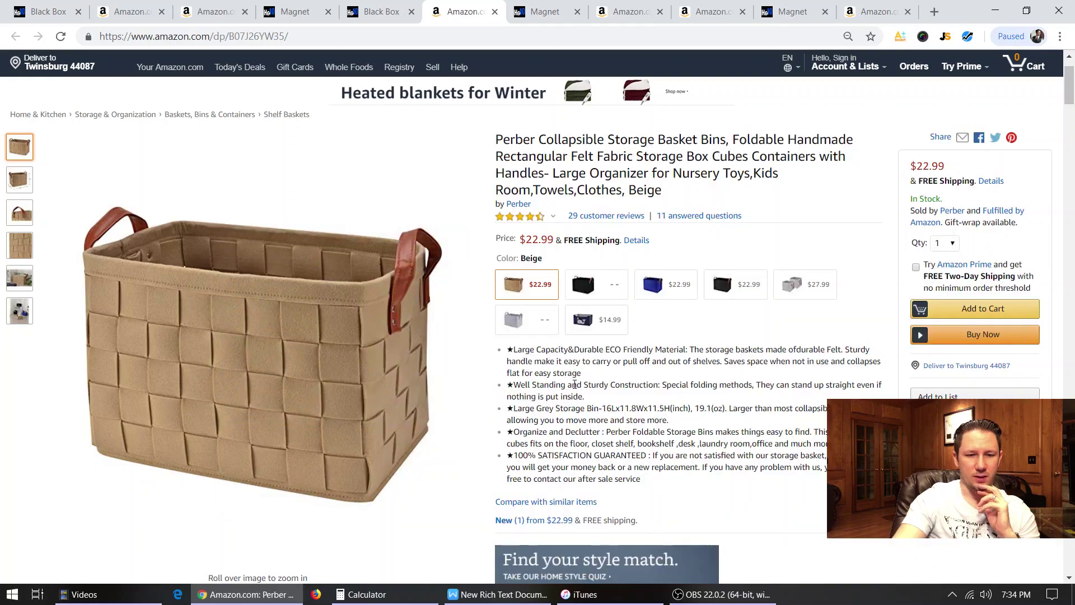
# Open the Helium 10 Profitability Calculator for the basket and set the estimated unit manufacturing cost to $4.
pyautogui.click(968, 36)
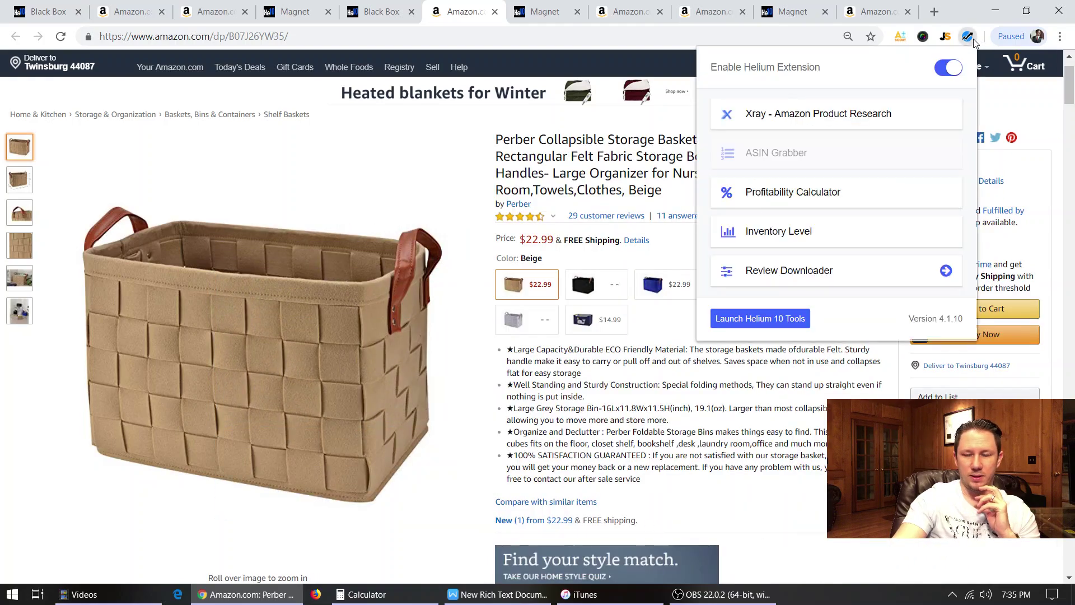
pyautogui.click(805, 193)
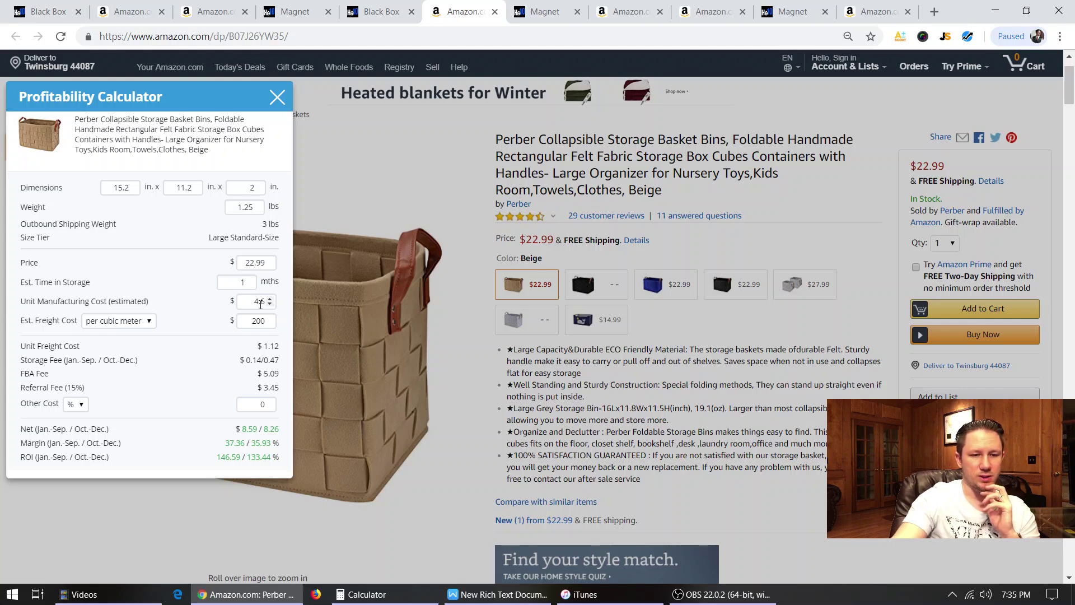
pyautogui.doubleClick(254, 302)
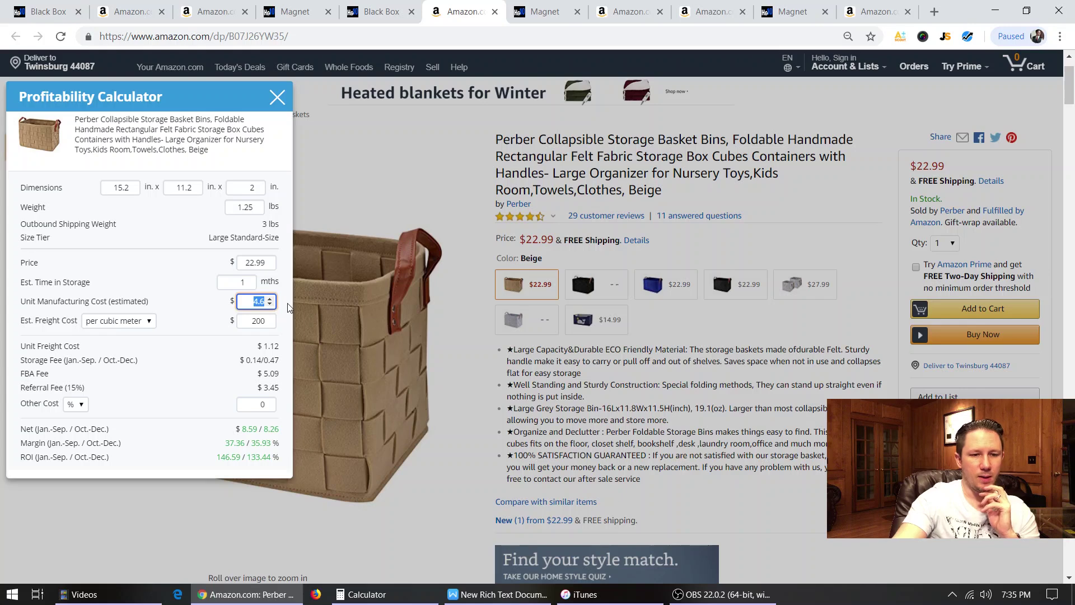
pyautogui.write('4')
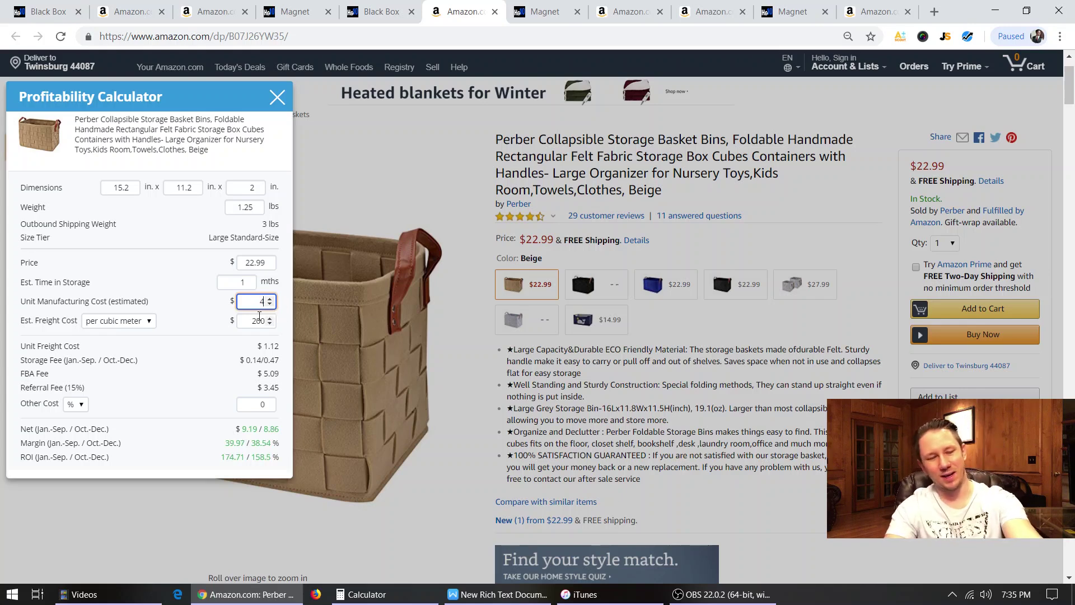
pyautogui.click(219, 327)
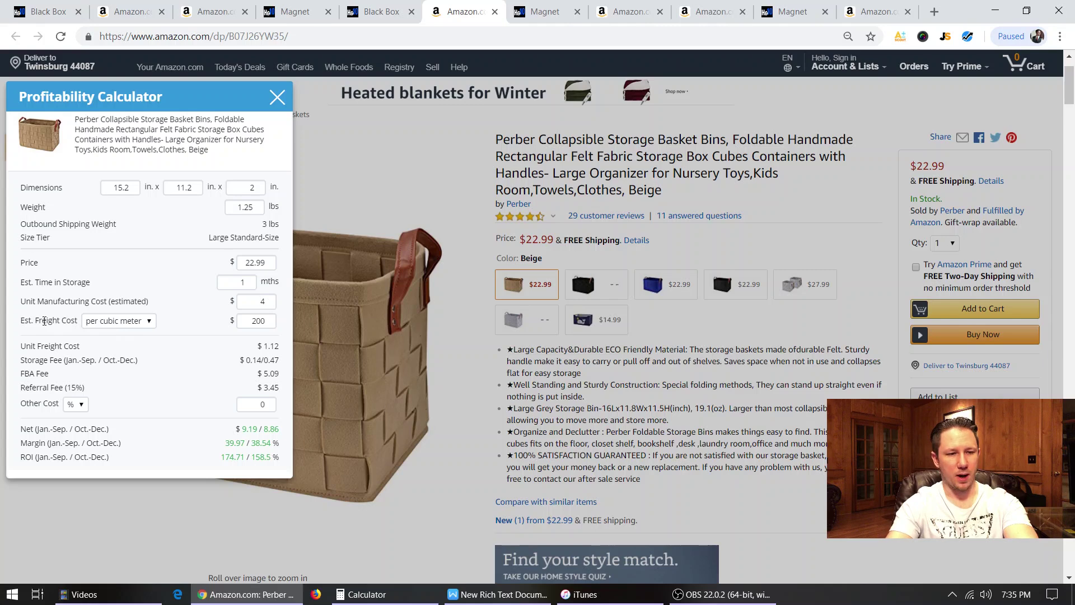
# Set the basket's selling price to $25 in the Profitability Calculator, check the margins and close the calculator.
pyautogui.scroll(-1, 236, 404)
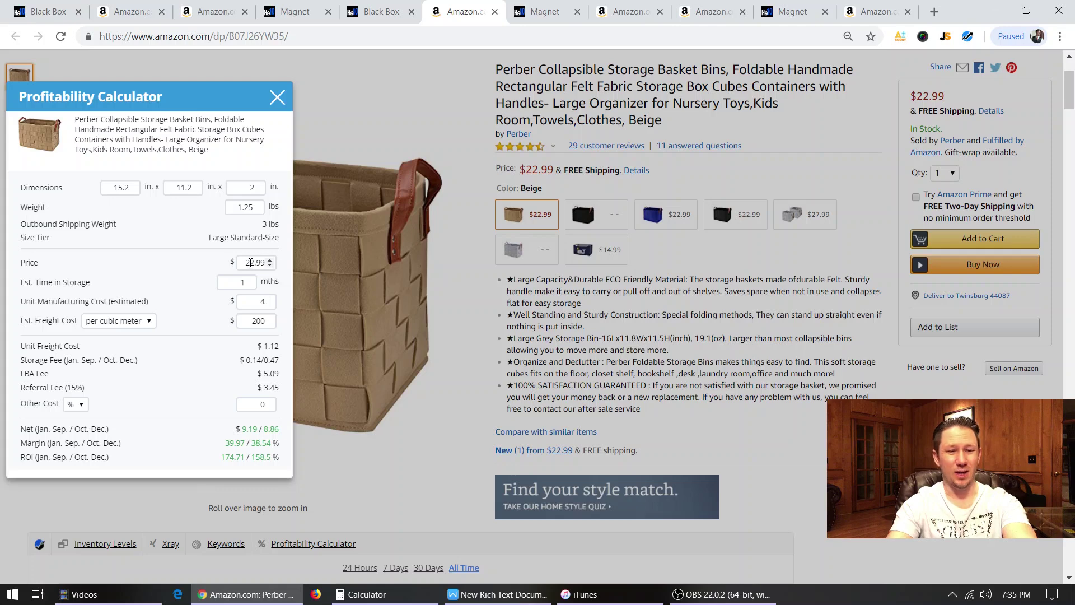
pyautogui.moveTo(251, 263); pyautogui.dragTo(269, 263)
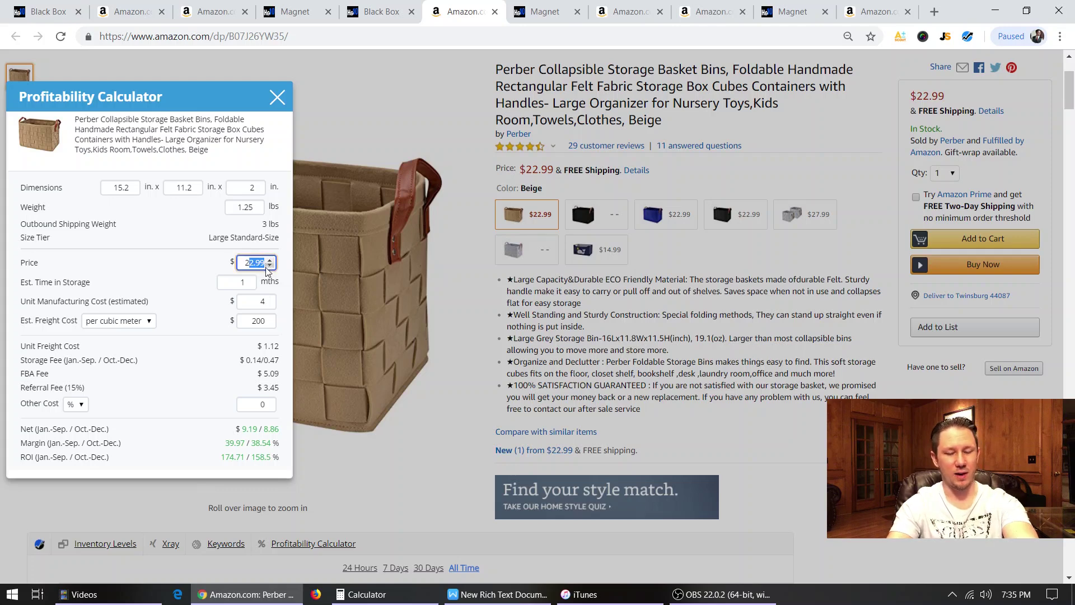
pyautogui.write('5')
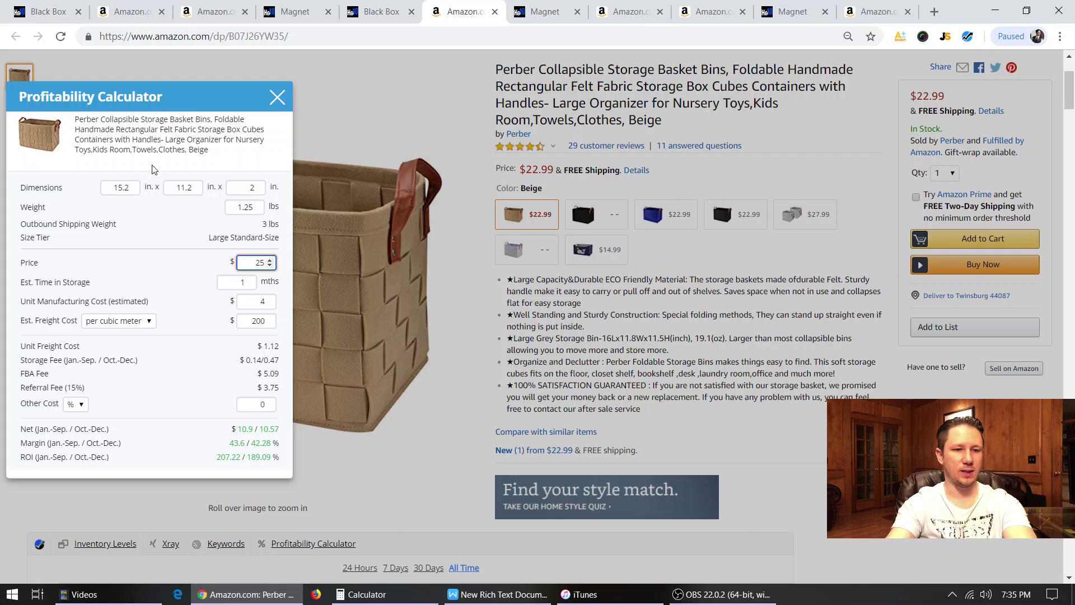
pyautogui.click(277, 99)
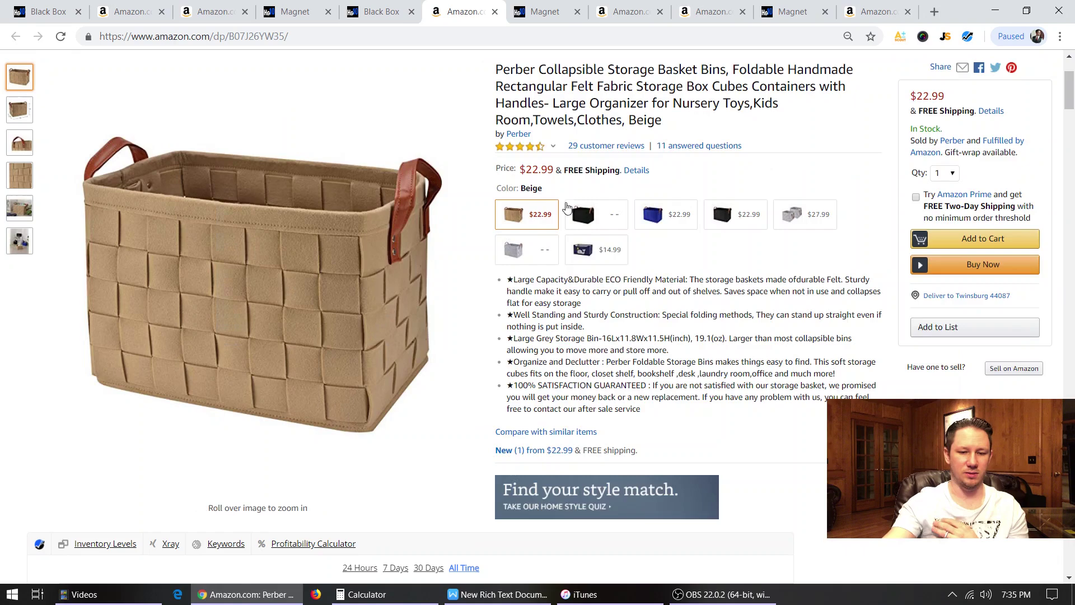
# Examine the basket's price and sales rank history chart, then return to its customer review rating.
pyautogui.scroll(-9, 343, 228)
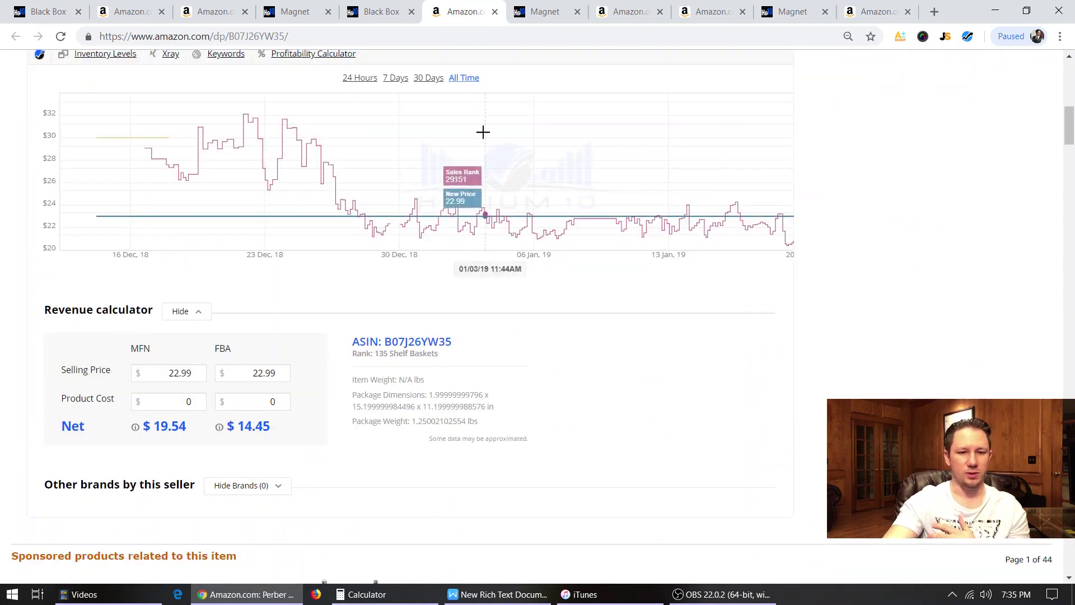
pyautogui.scroll(1, 449, 151)
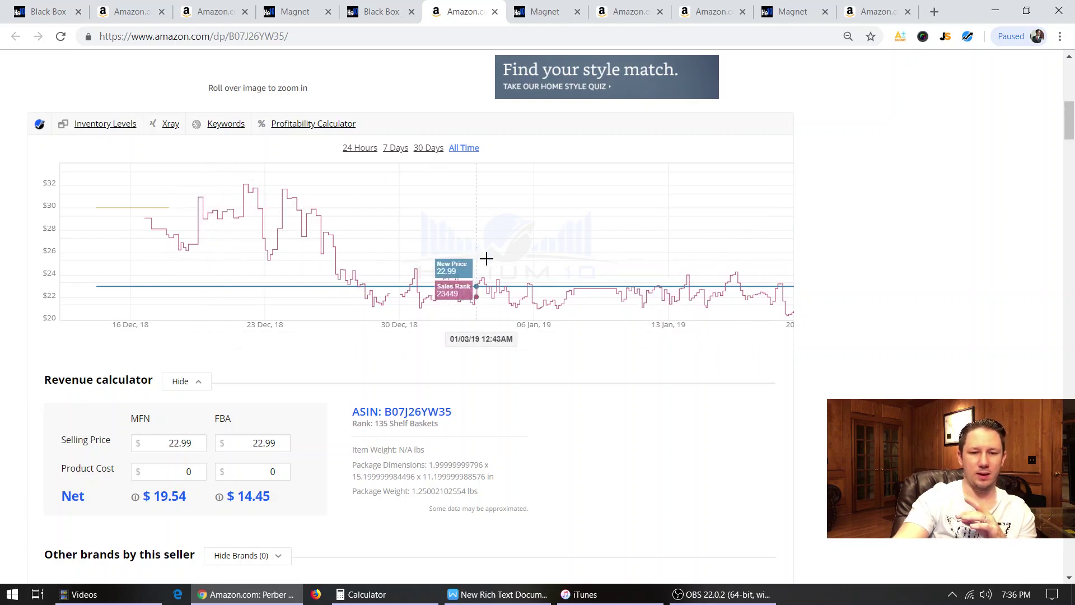
pyautogui.scroll(10, 475, 257)
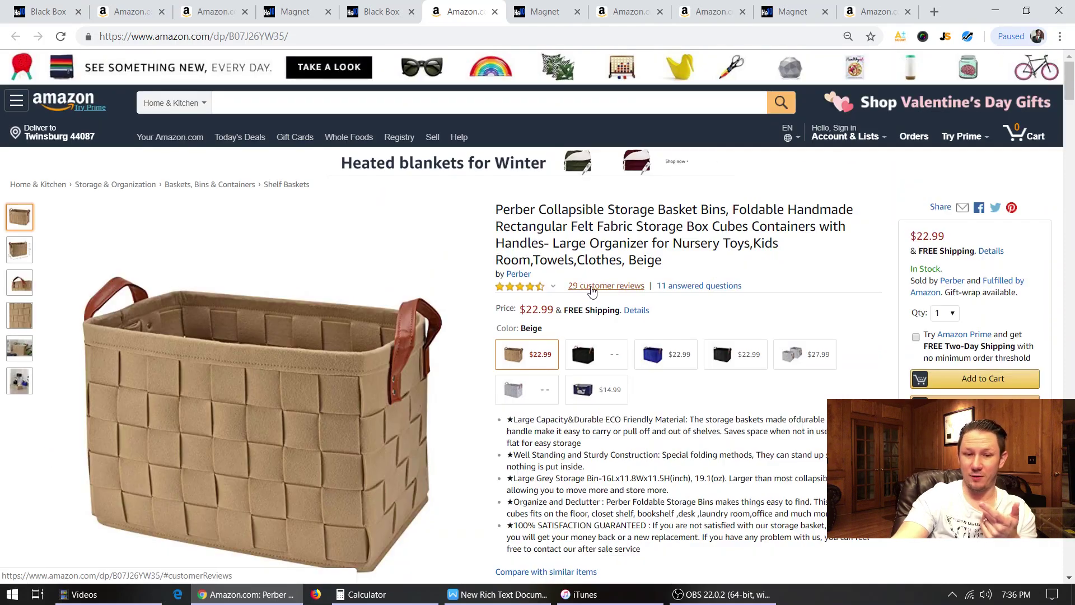
# Review the listing's bullet points and color variations, previewing the Whale version.
pyautogui.scroll(-5, 593, 292)
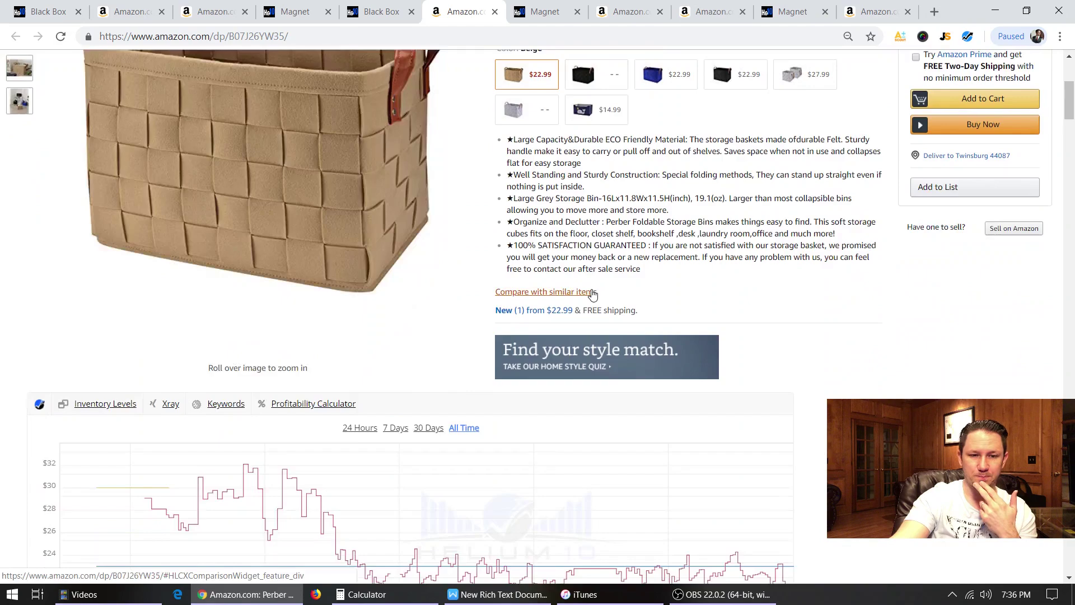
pyautogui.scroll(2, 593, 295)
pyautogui.scroll(-3, 560, 309)
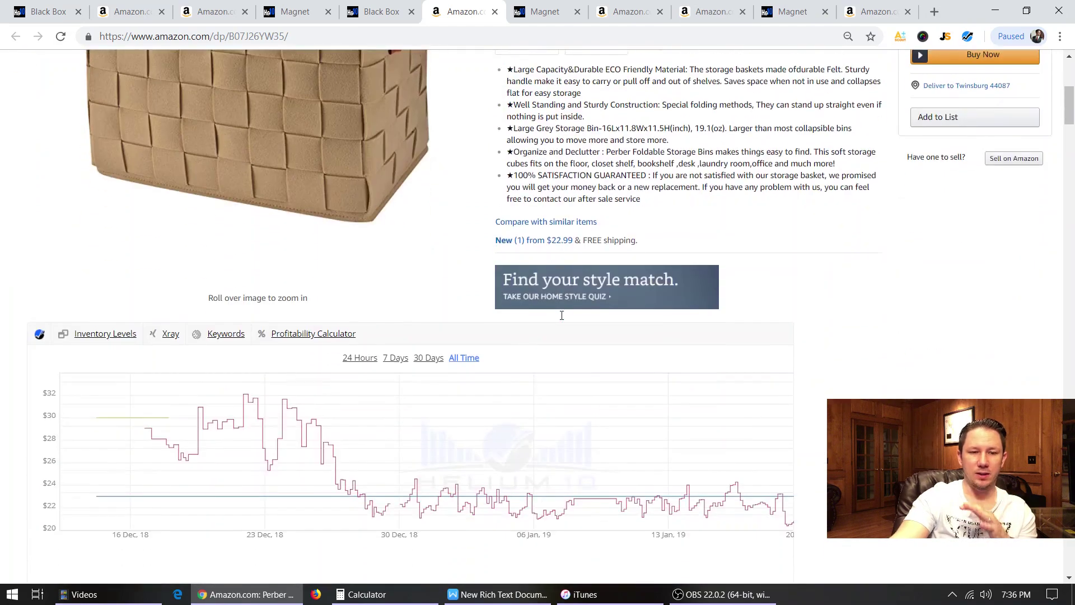
pyautogui.scroll(2, 562, 315)
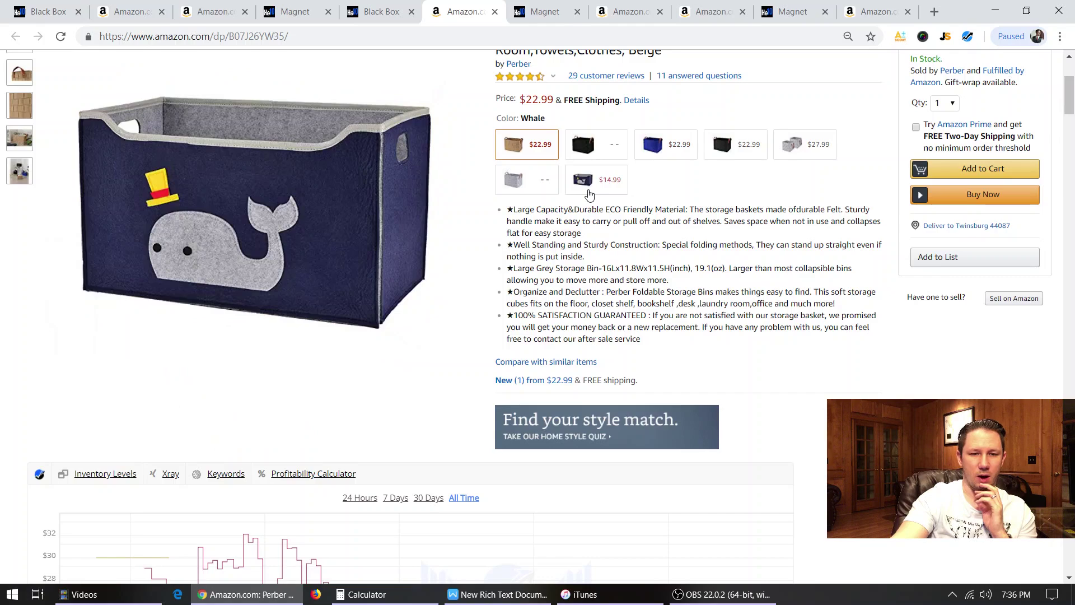
pyautogui.scroll(3, 513, 183)
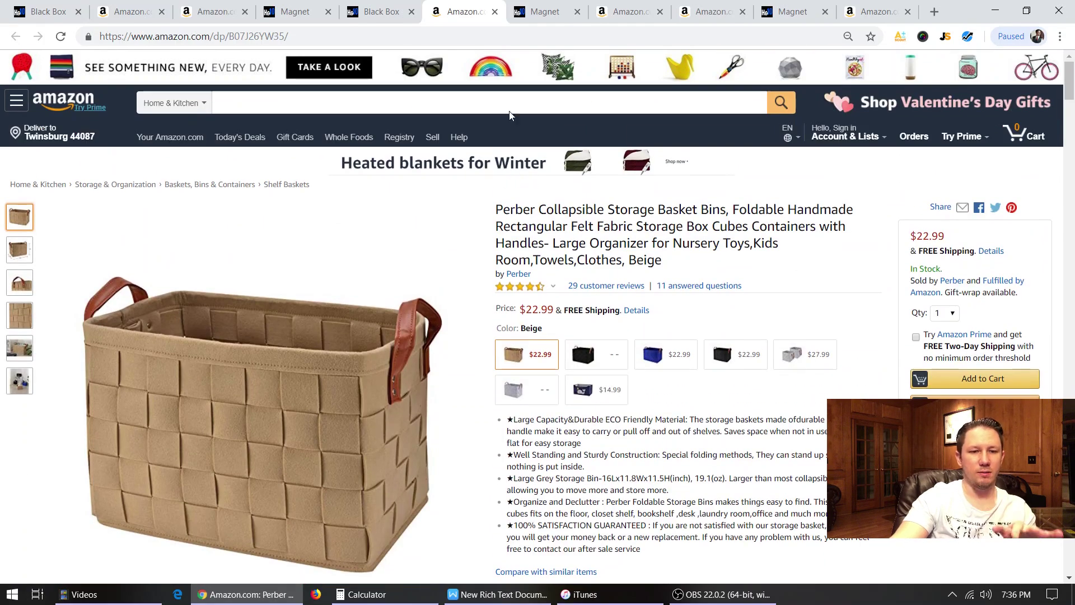
# Switch to the Magnet keyword results for "collapsible storage basket bins" and check the searched phrase.
pyautogui.click(554, 12)
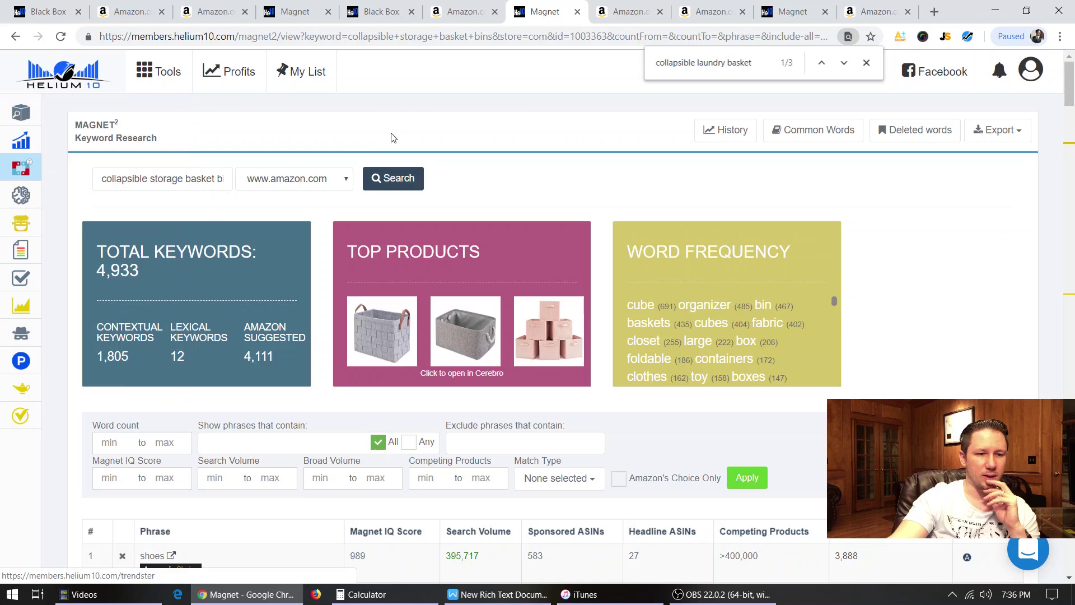
pyautogui.moveTo(112, 179); pyautogui.dragTo(276, 183)
pyautogui.click(142, 200)
# Review the Magnet phrases by search volume down to the keyword "collapsible laundry basket" and check its demand figures.
pyautogui.scroll(-4, 350, 193)
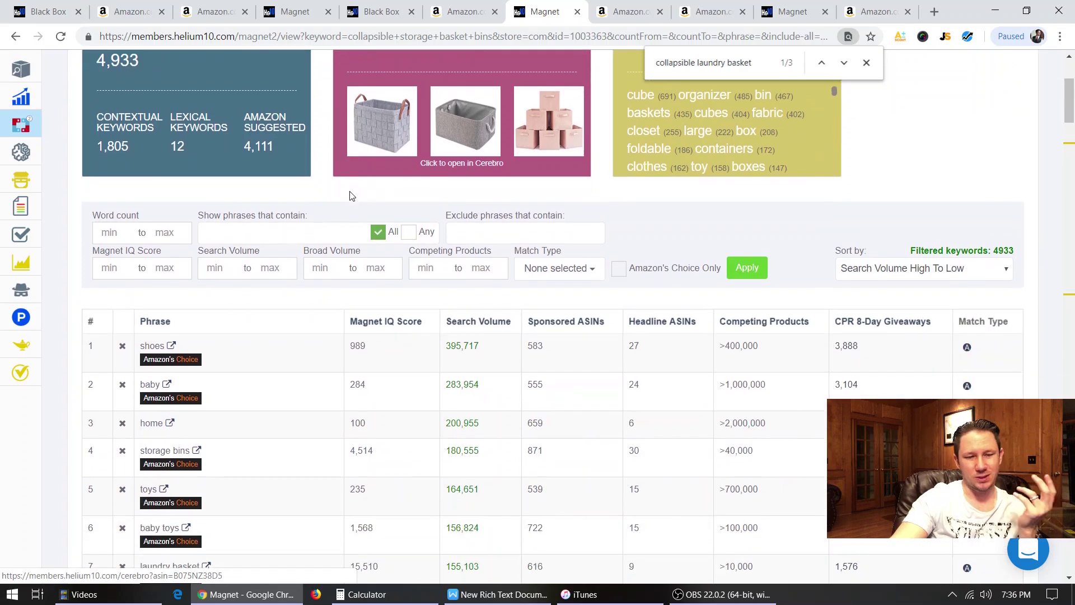
pyautogui.scroll(-4, 350, 196)
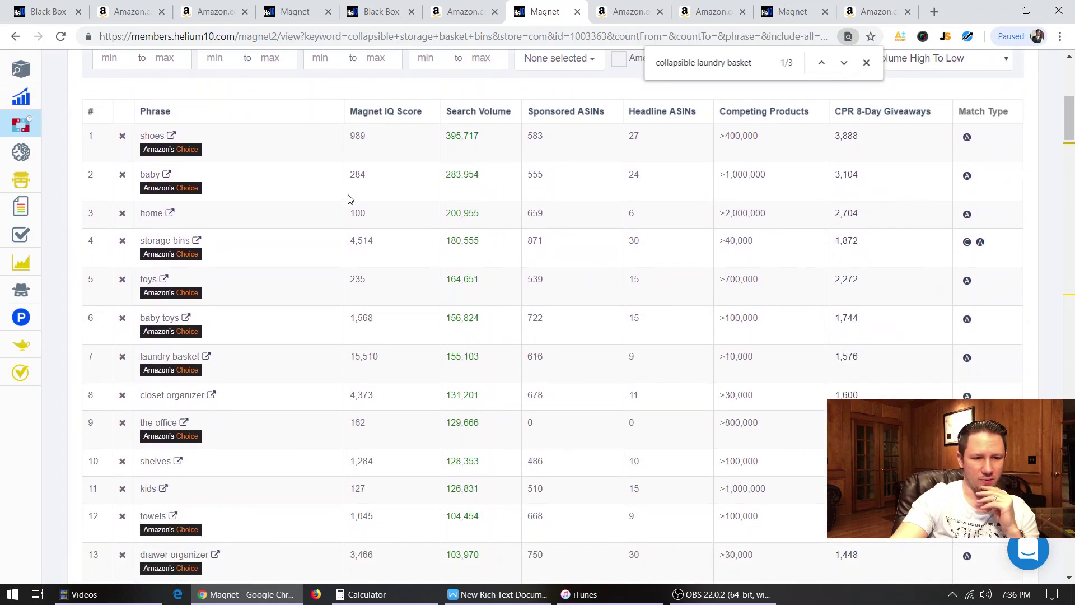
pyautogui.scroll(-5, 348, 199)
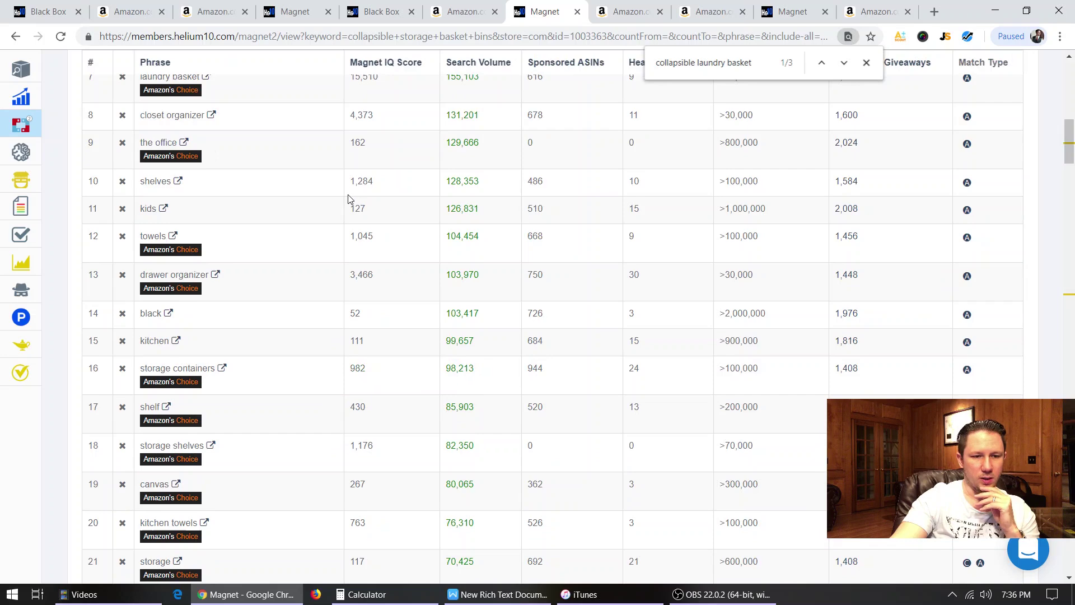
pyautogui.scroll(-5, 348, 197)
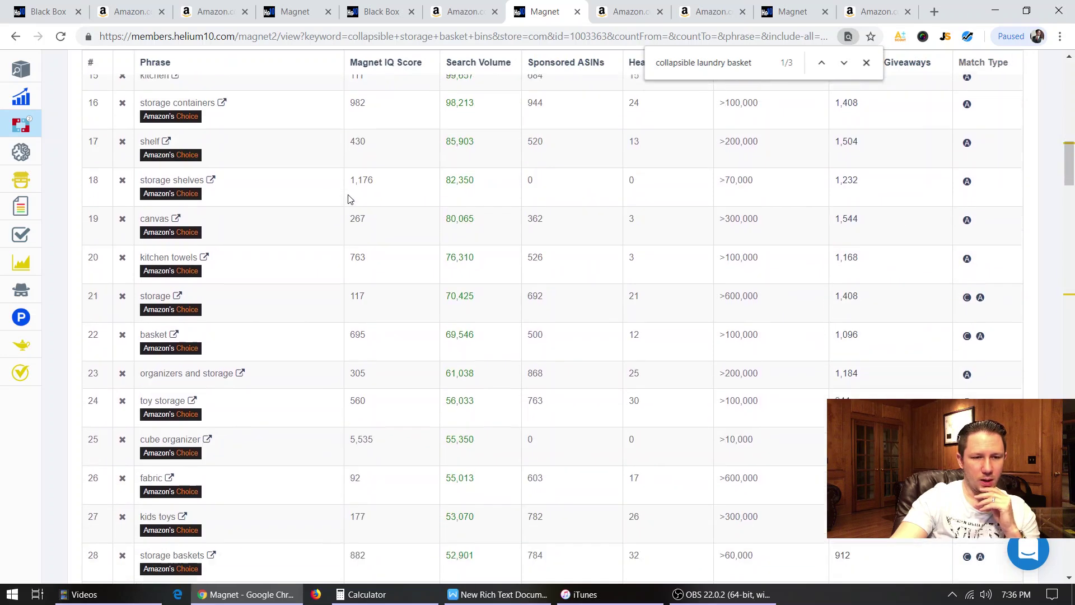
pyautogui.scroll(-9, 347, 198)
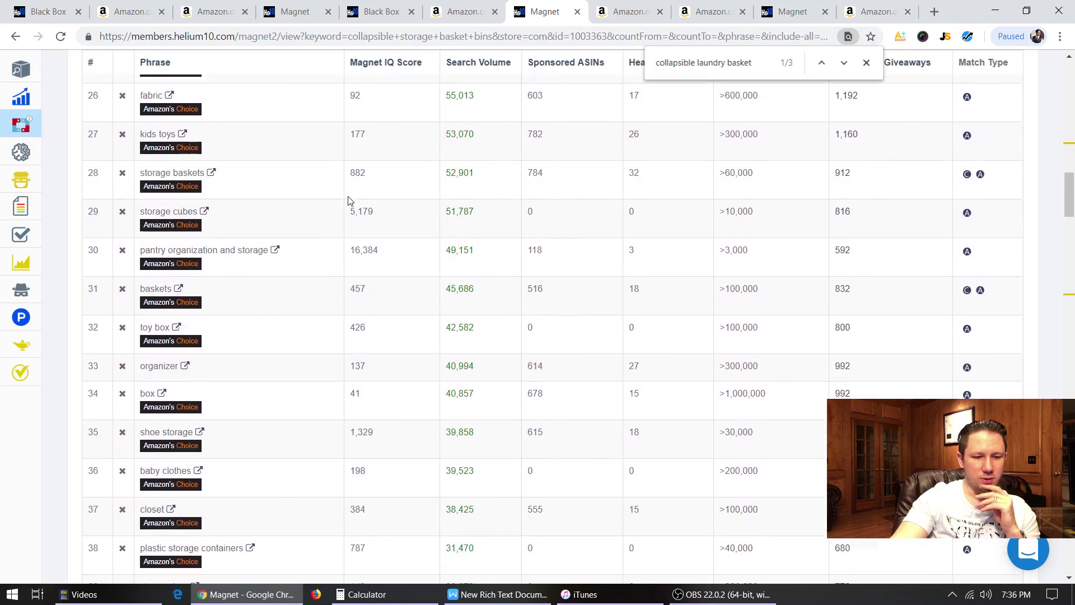
pyautogui.scroll(-14, 348, 200)
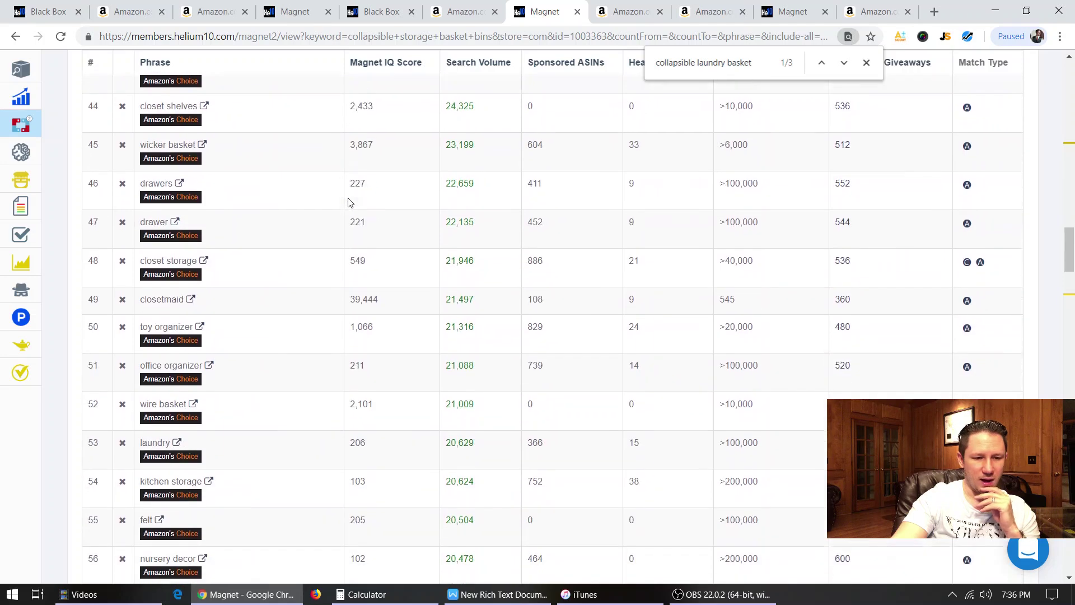
pyautogui.scroll(-3, 348, 202)
pyautogui.scroll(-4, 348, 202)
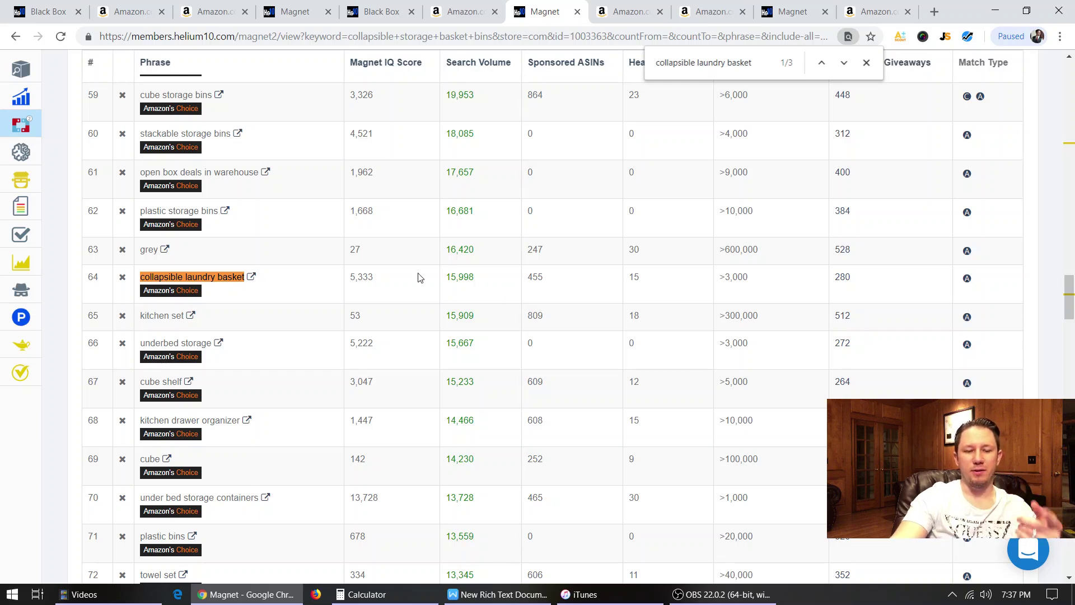
pyautogui.scroll(-3, 275, 212)
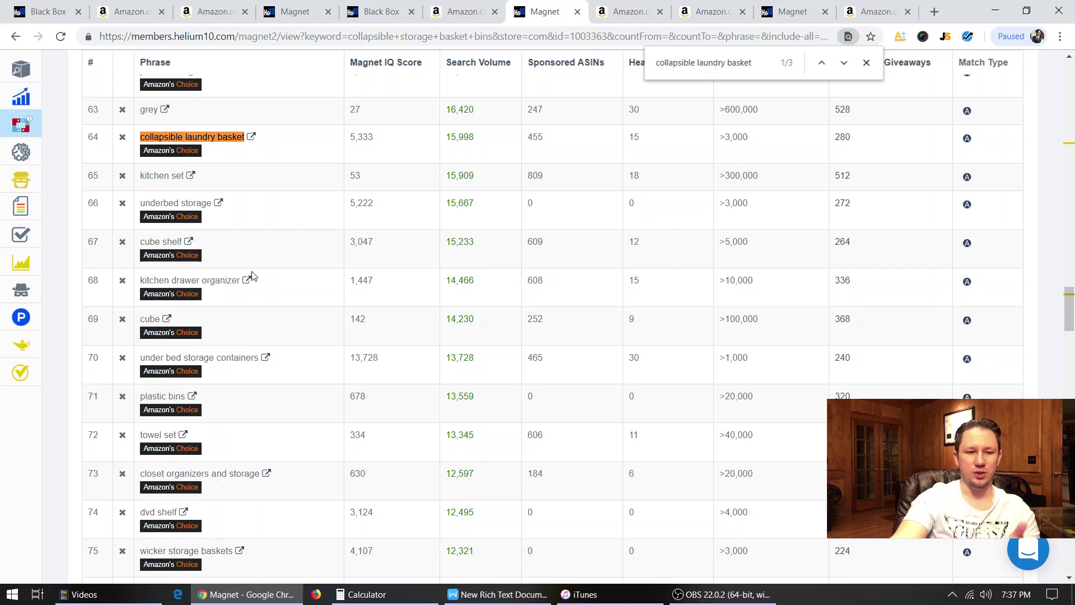
pyautogui.scroll(-1, 217, 218)
pyautogui.scroll(2, 218, 213)
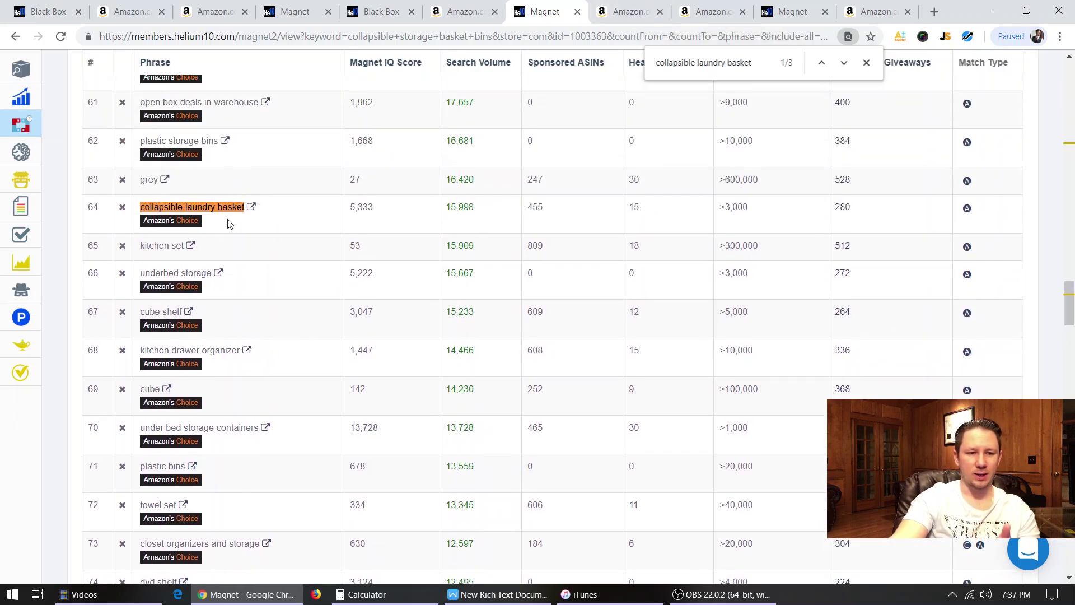
# Examine the Amazon search results for "collapsible laundry basket", comparing the competing listings' designs, prices and review counts.
pyautogui.click(639, 12)
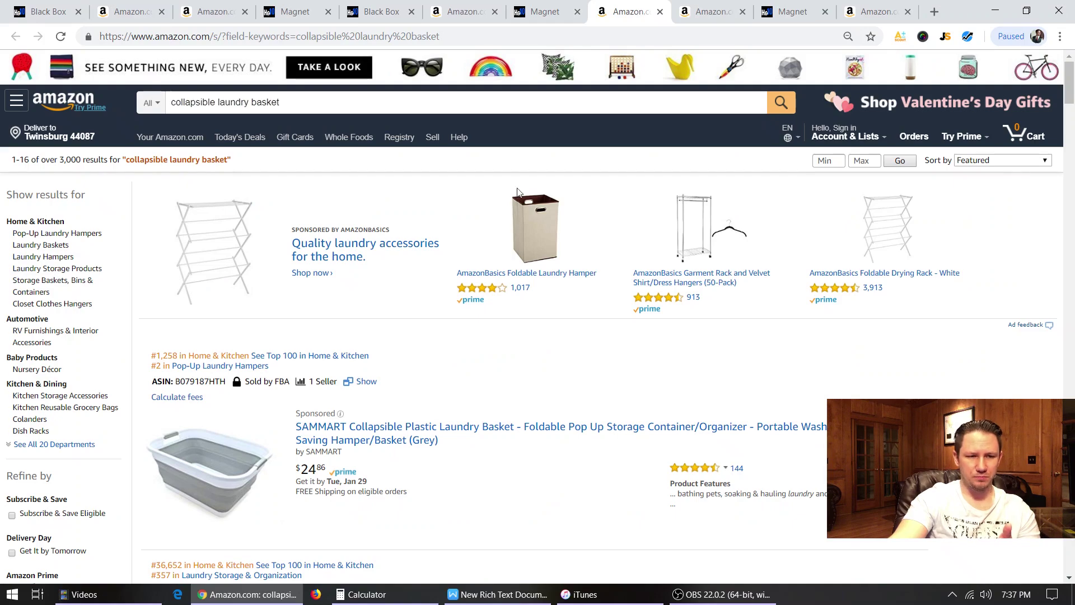
pyautogui.scroll(-5, 456, 259)
pyautogui.scroll(-9, 458, 262)
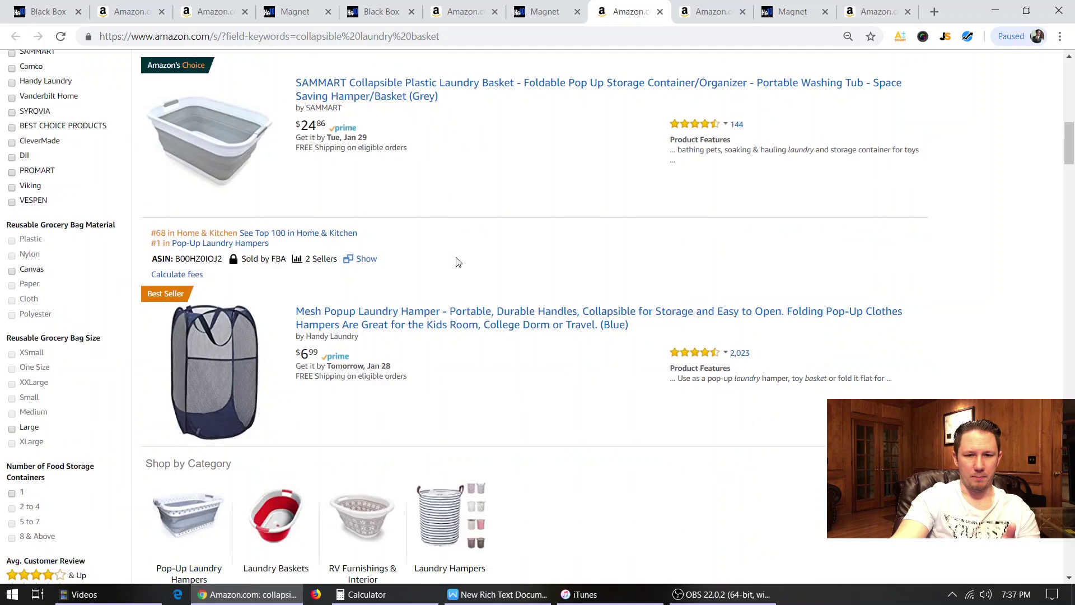
pyautogui.scroll(-6, 459, 262)
pyautogui.scroll(6, 458, 261)
pyautogui.scroll(-2, 457, 263)
pyautogui.scroll(-12, 457, 262)
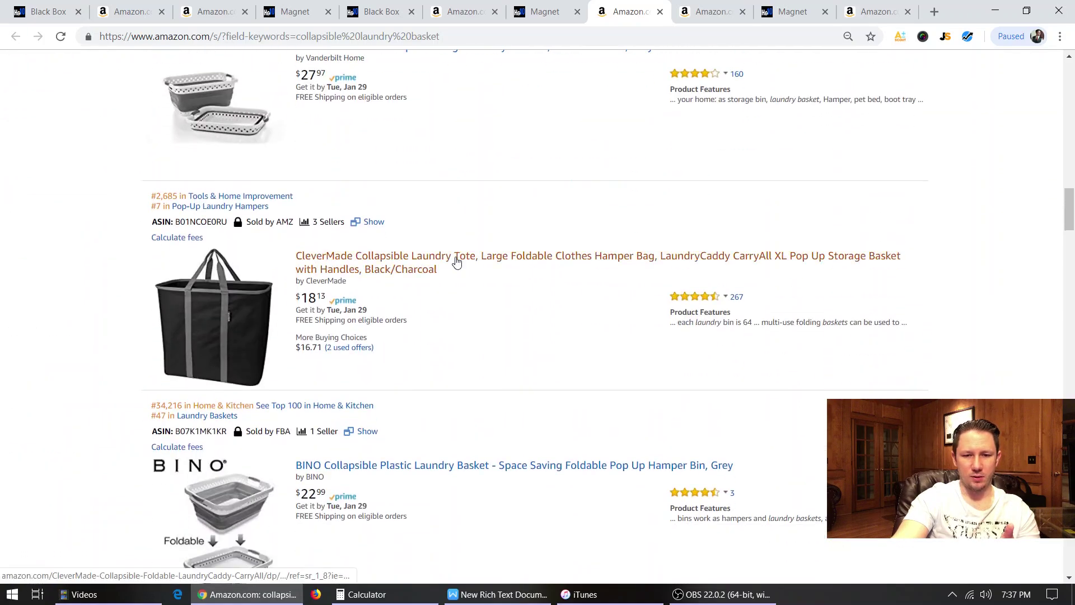
pyautogui.scroll(-5, 457, 261)
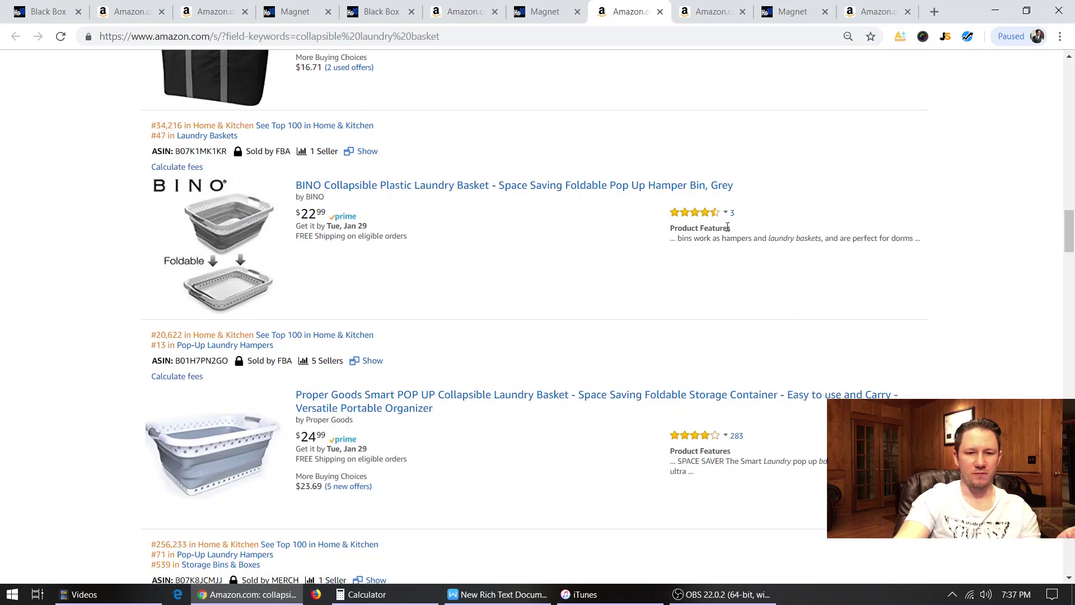
pyautogui.scroll(-10, 728, 226)
pyautogui.scroll(-8, 777, 312)
pyautogui.scroll(-7, 872, 263)
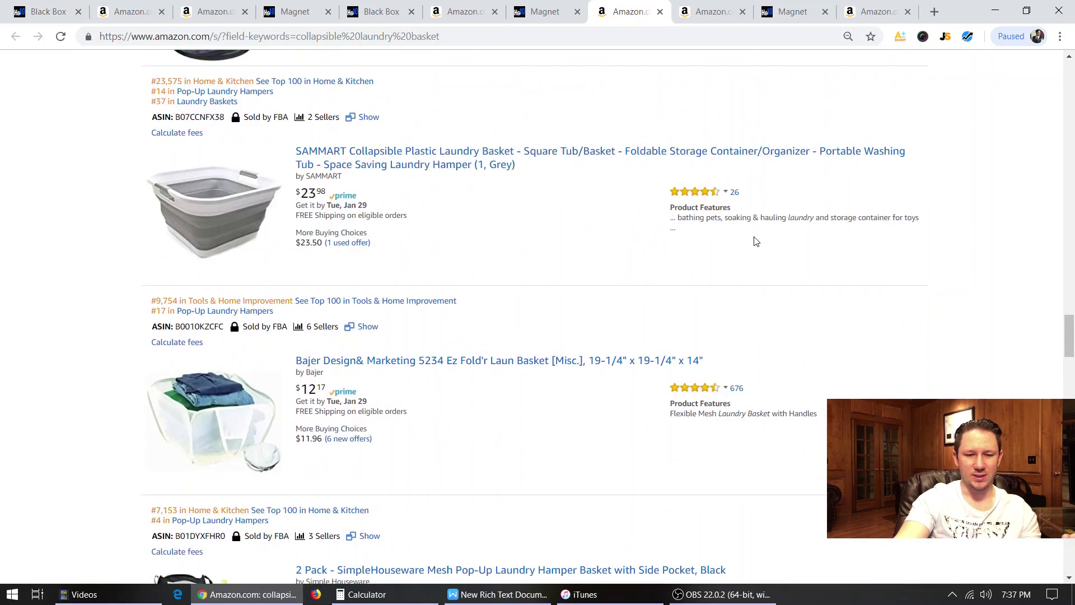
pyautogui.scroll(-6, 785, 246)
pyautogui.scroll(-4, 811, 253)
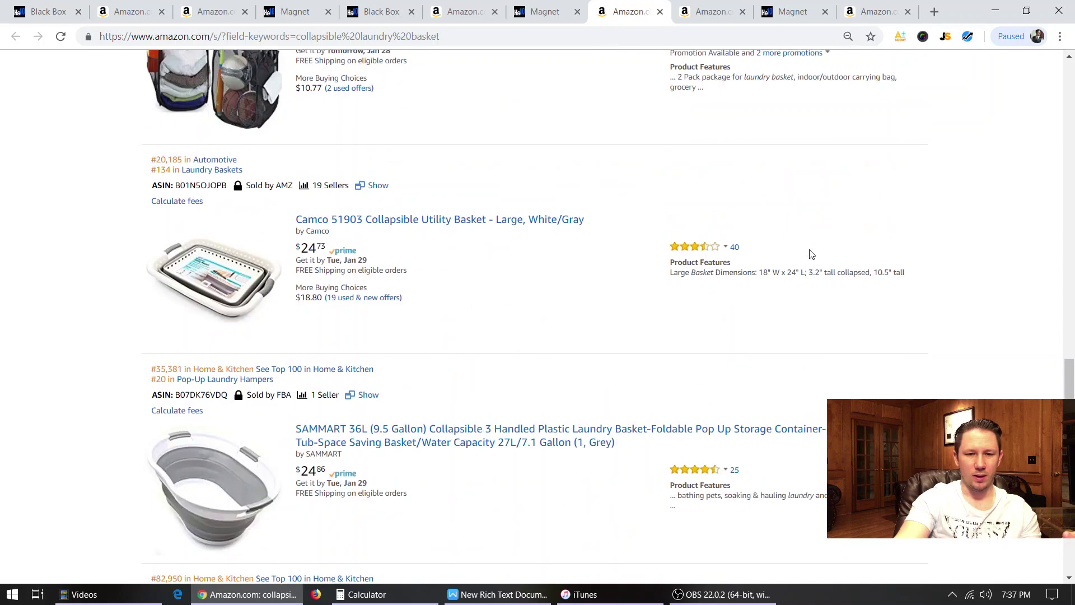
pyautogui.scroll(-3, 801, 269)
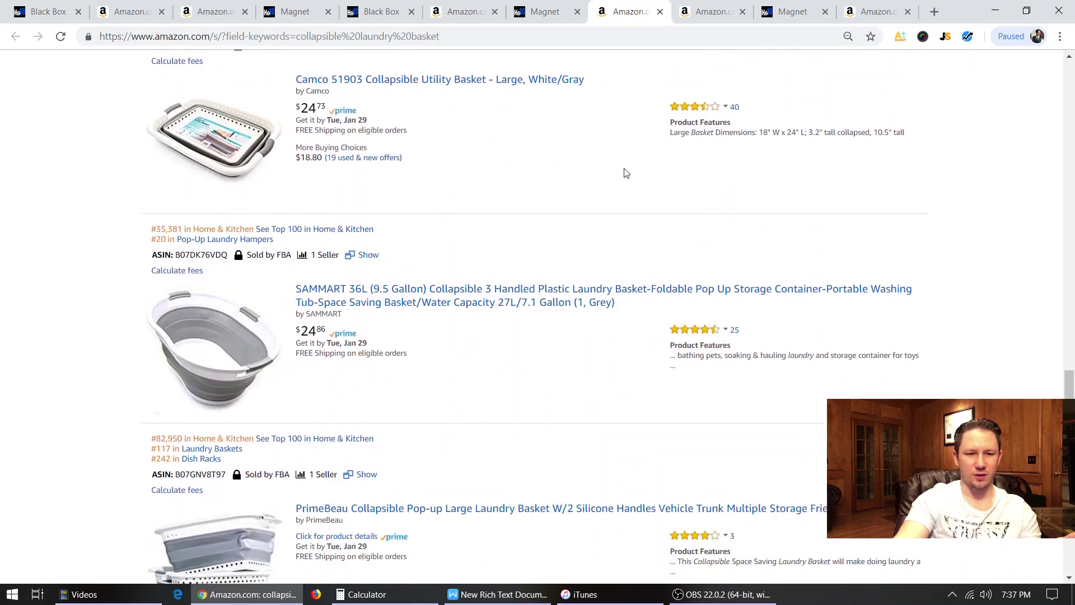
pyautogui.scroll(-3, 591, 224)
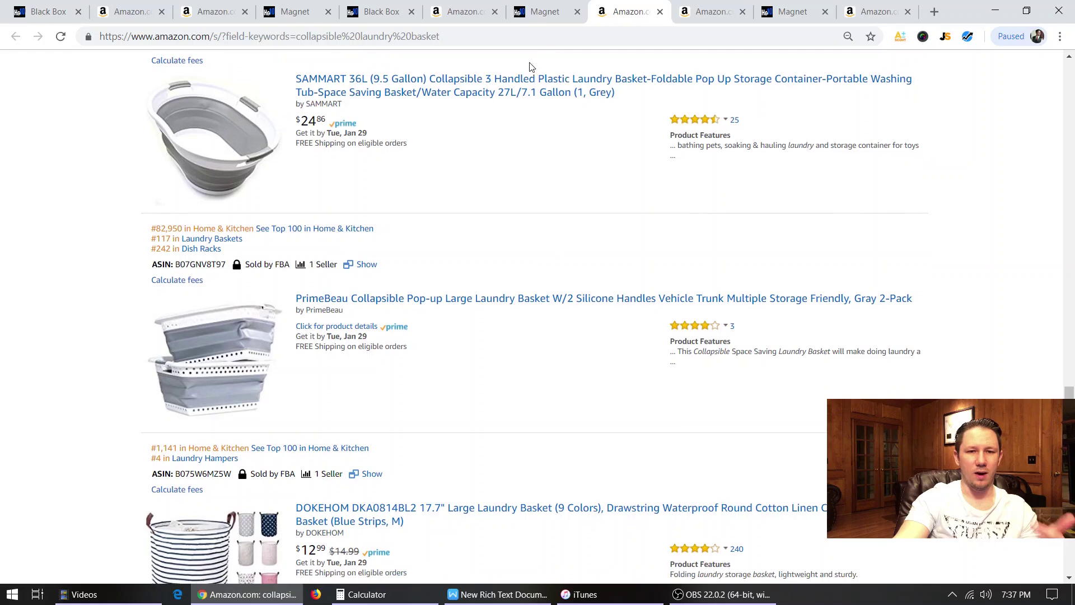
# Recheck the keywords around "collapsible laundry basket" in Magnet, then return to its Amazon search results.
pyautogui.click(541, 13)
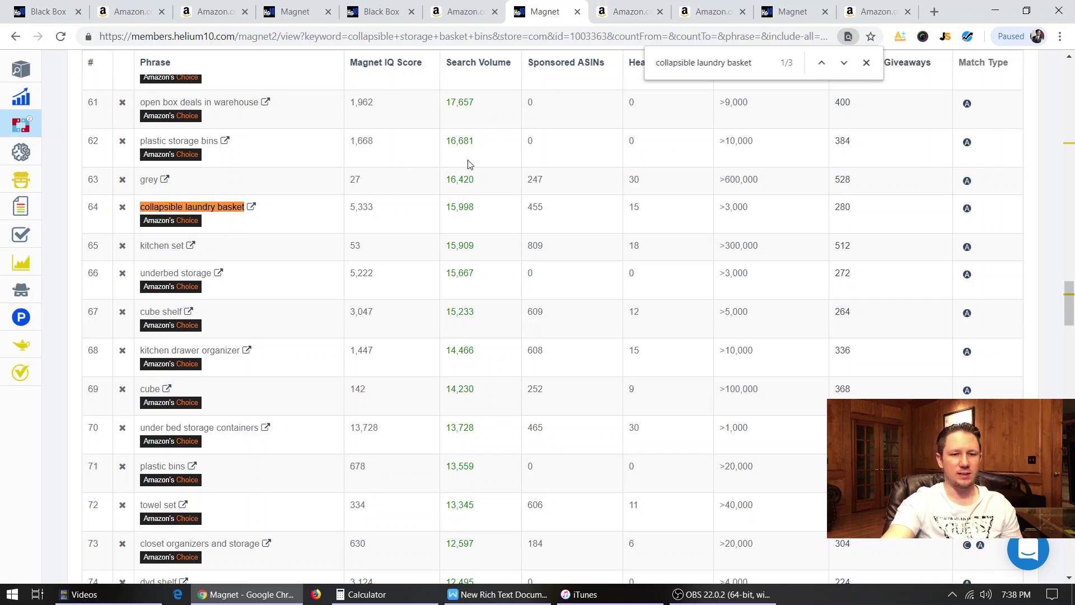
pyautogui.scroll(-3, 467, 384)
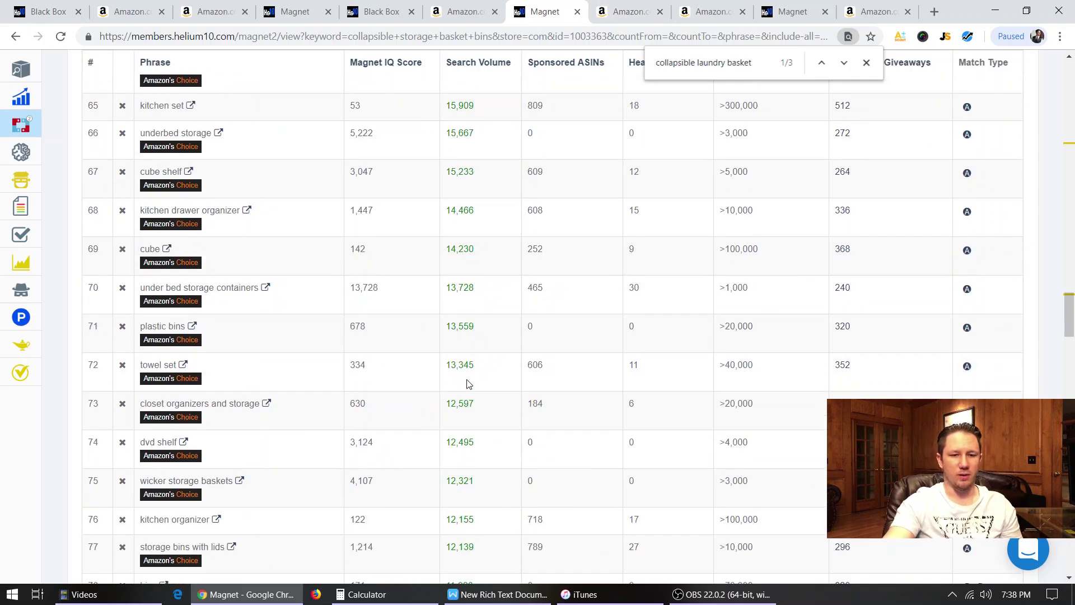
pyautogui.scroll(1, 469, 384)
pyautogui.click(620, 16)
pyautogui.scroll(2, 636, 151)
pyautogui.scroll(5, 636, 151)
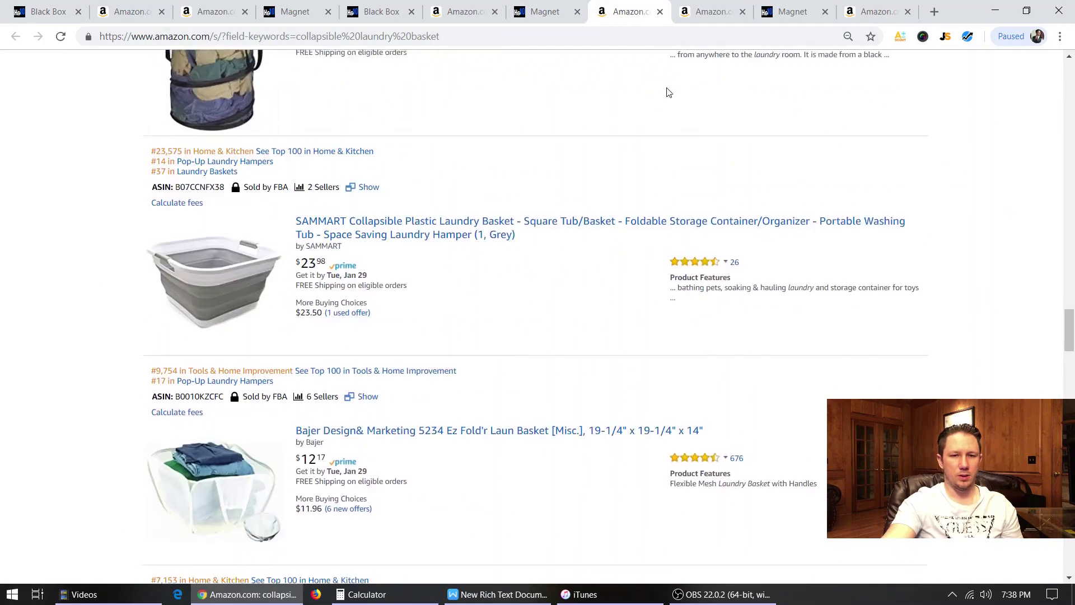
# Run Xray on the Amazon results for "Magnetic Dart Board Game" and examine the competitors' sales, revenue and reviews.
pyautogui.click(710, 12)
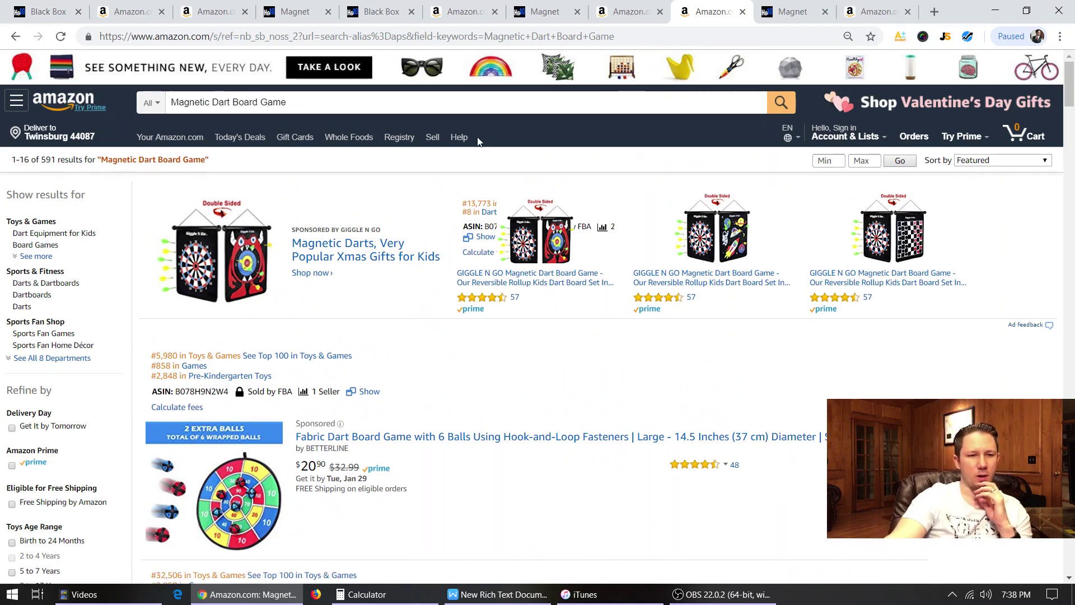
pyautogui.click(968, 37)
pyautogui.click(821, 114)
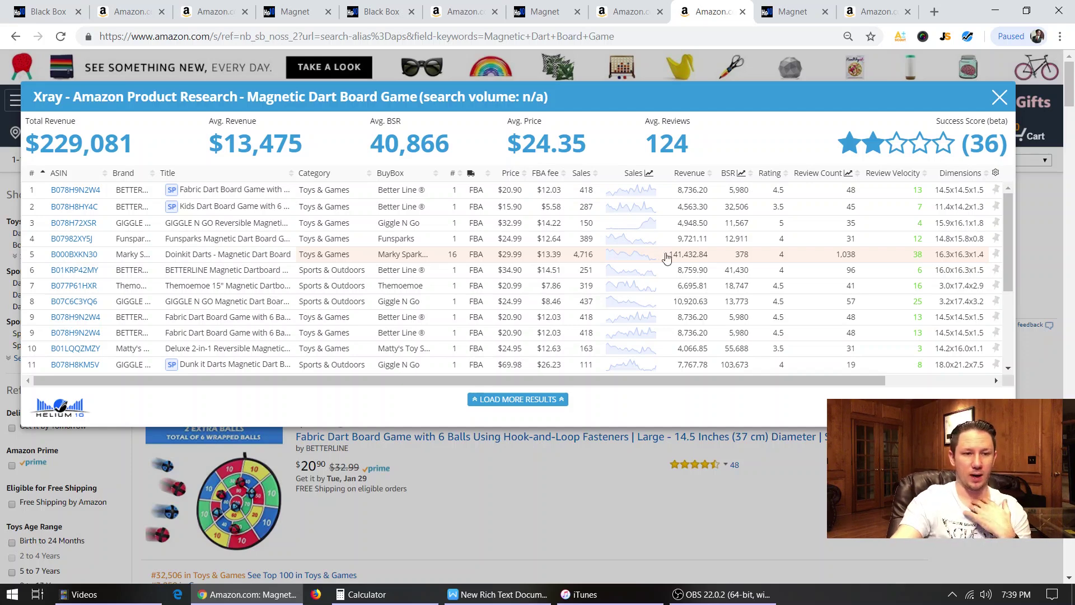
pyautogui.moveTo(349, 96); pyautogui.dragTo(360, 209)
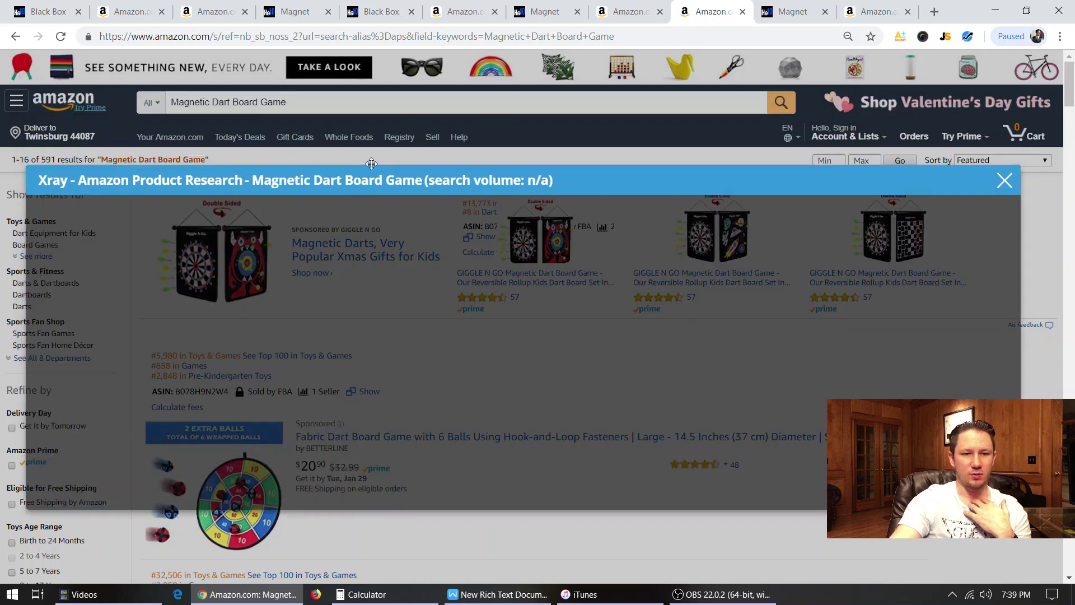
# Check the search volume of "dart board" in the Magnet keyword results for "magnetic dart board game".
pyautogui.click(809, 13)
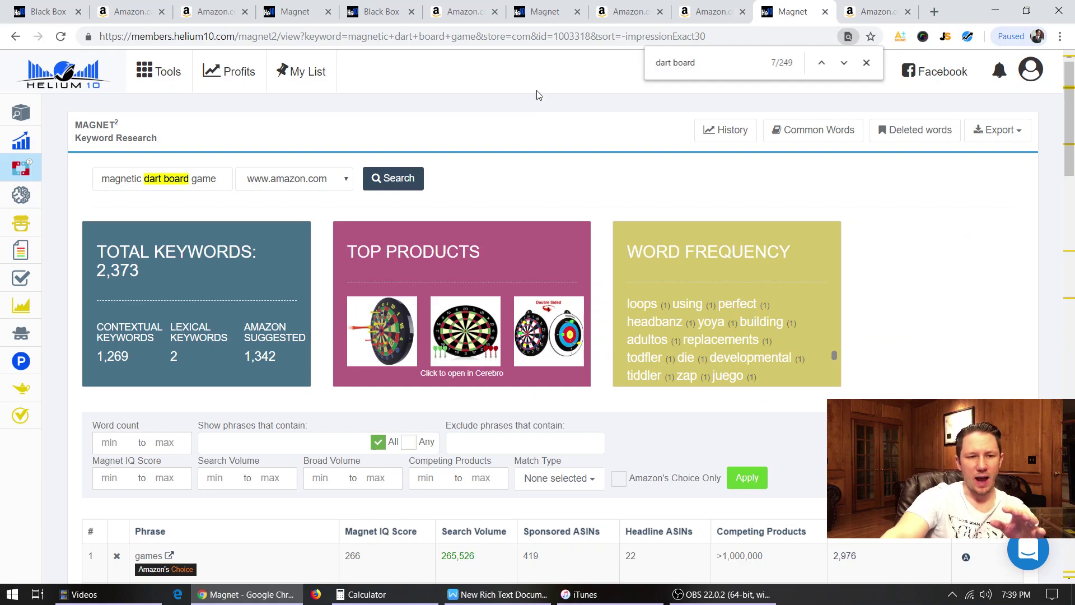
pyautogui.scroll(-7, 537, 97)
pyautogui.scroll(8, 538, 98)
pyautogui.scroll(-10, 536, 127)
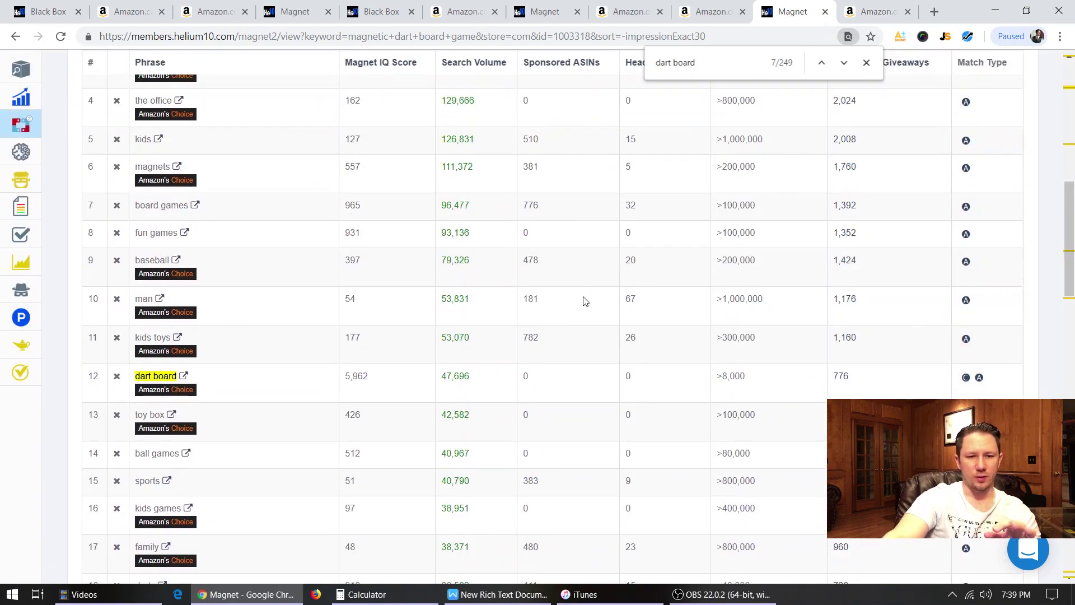
pyautogui.scroll(-1, 512, 310)
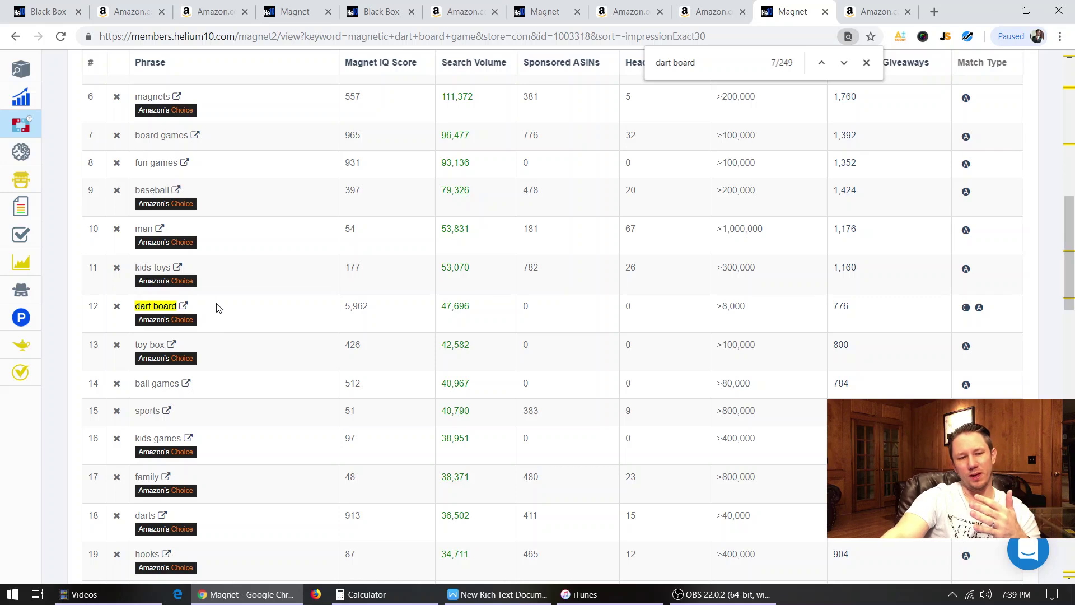
pyautogui.doubleClick(448, 307)
pyautogui.click(446, 310)
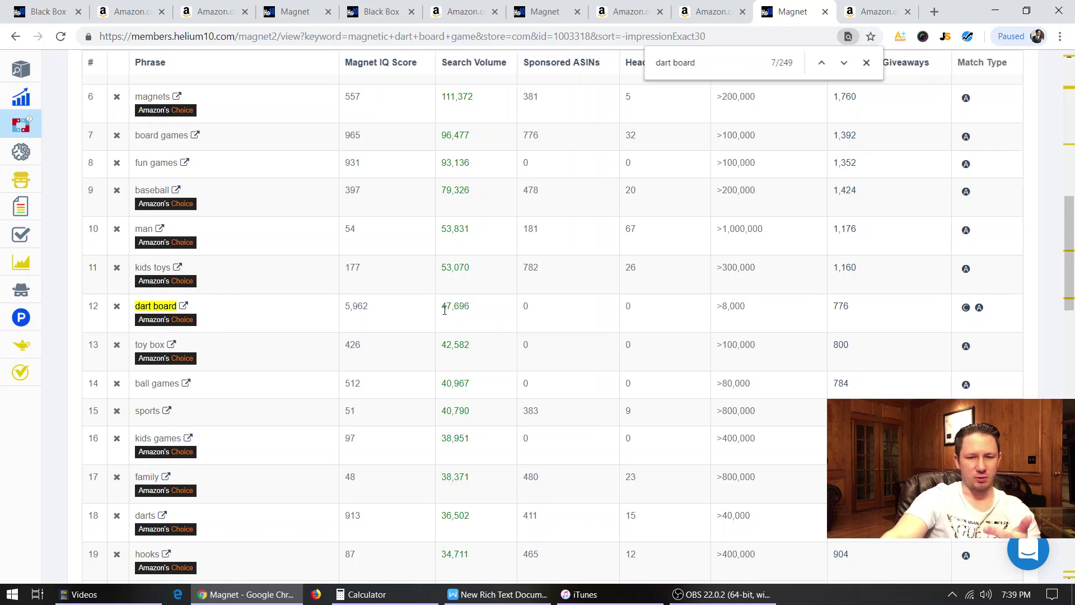
# Examine the Amazon search results for "dart board", comparing the best sellers' board styles, prices and review counts.
pyautogui.click(875, 11)
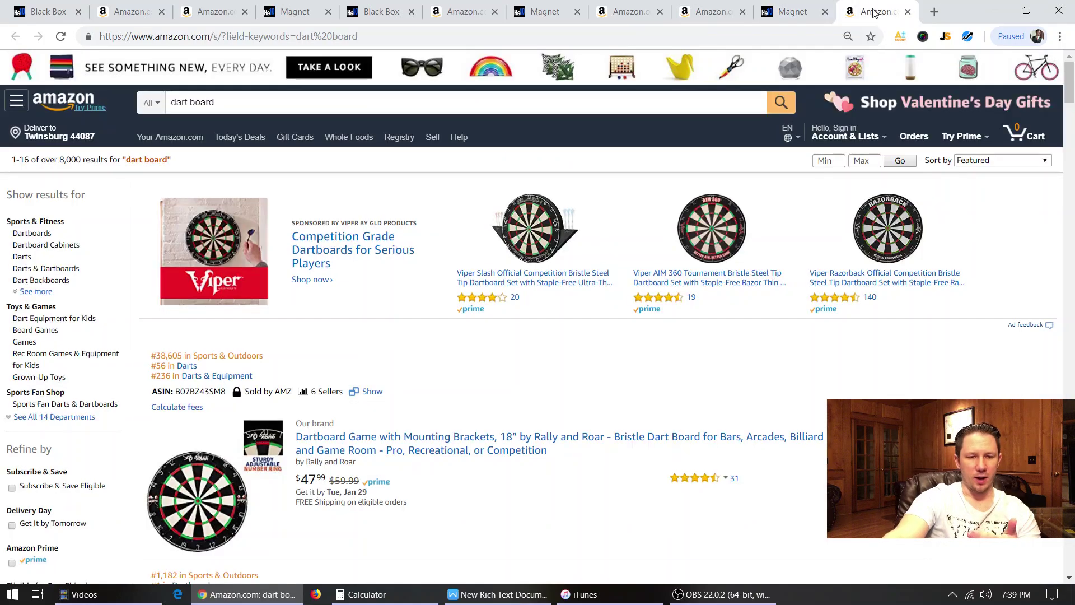
pyautogui.scroll(-6, 901, 300)
pyautogui.scroll(-4, 904, 296)
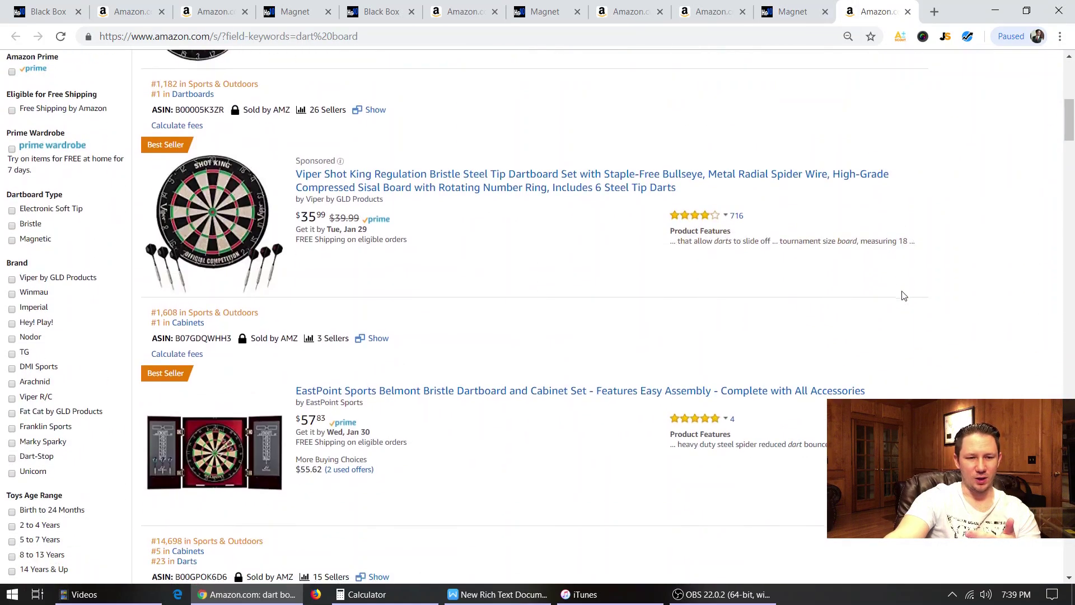
pyautogui.scroll(1, 905, 296)
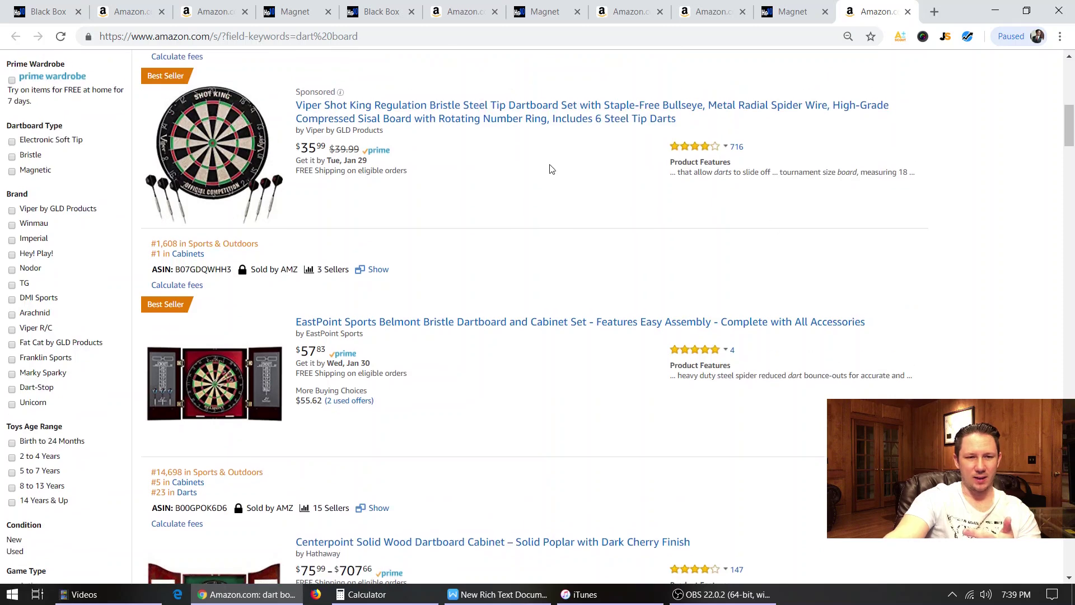
pyautogui.moveTo(163, 313)
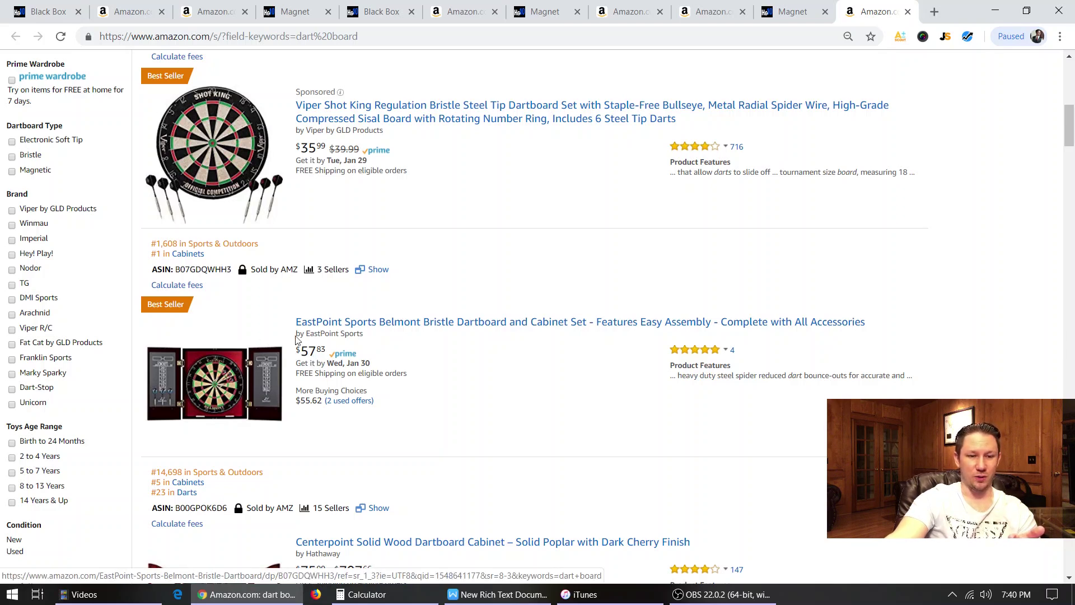
pyautogui.moveTo(737, 354)
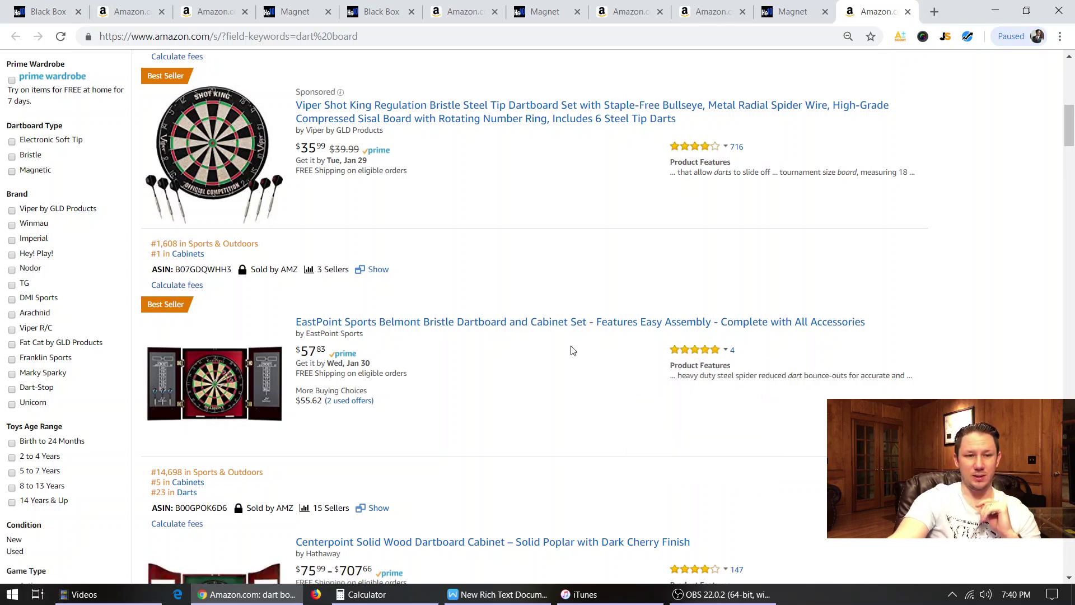
# Return to the "dart board" entry in the Magnet keyword results and review it among the neighboring phrases.
pyautogui.click(793, 13)
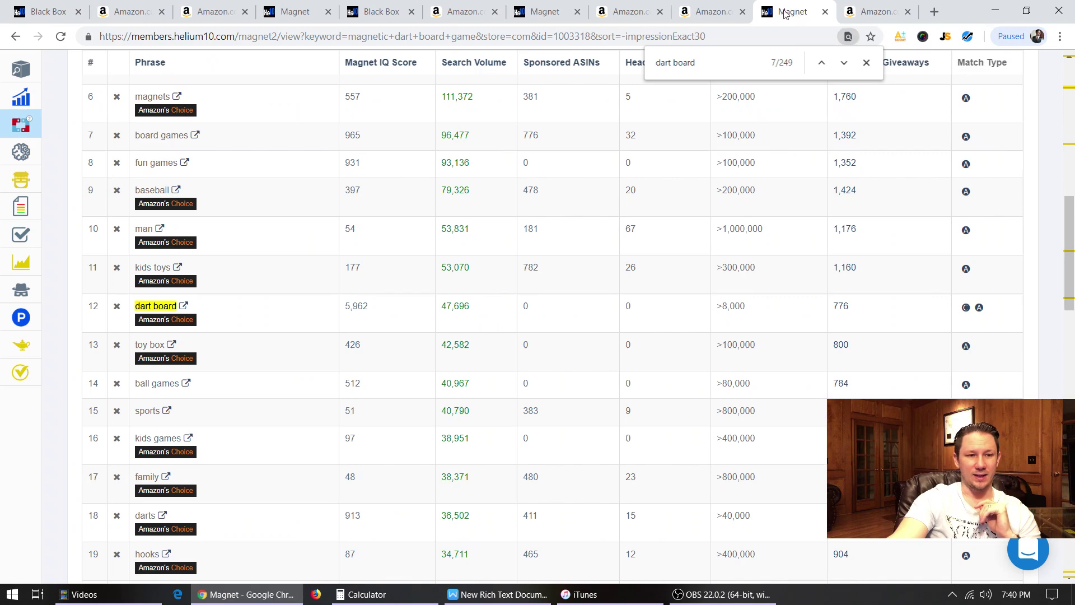
pyautogui.scroll(2, 364, 193)
pyautogui.scroll(-1, 270, 311)
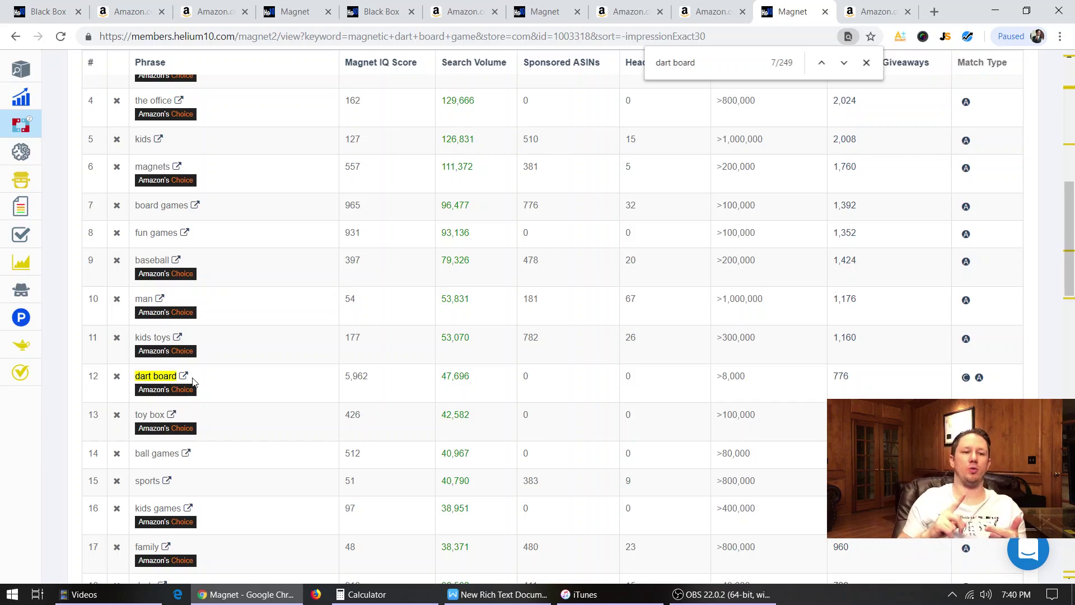
# Return to the Black Box search results and go back through the listed products.
pyautogui.click(45, 11)
pyautogui.middleClick(405, 252)
pyautogui.scroll(20, 372, 137)
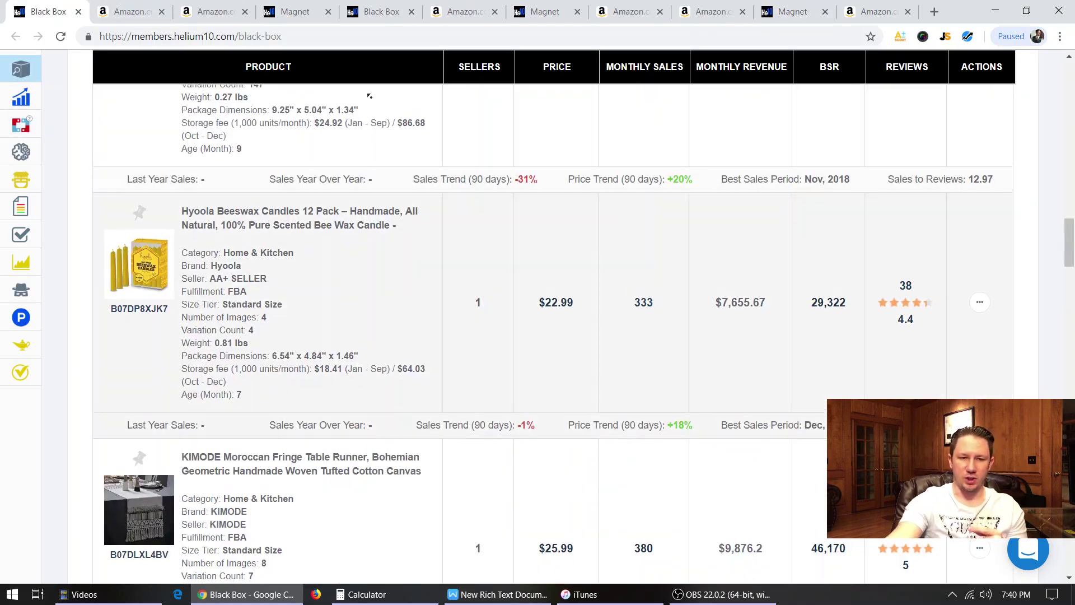